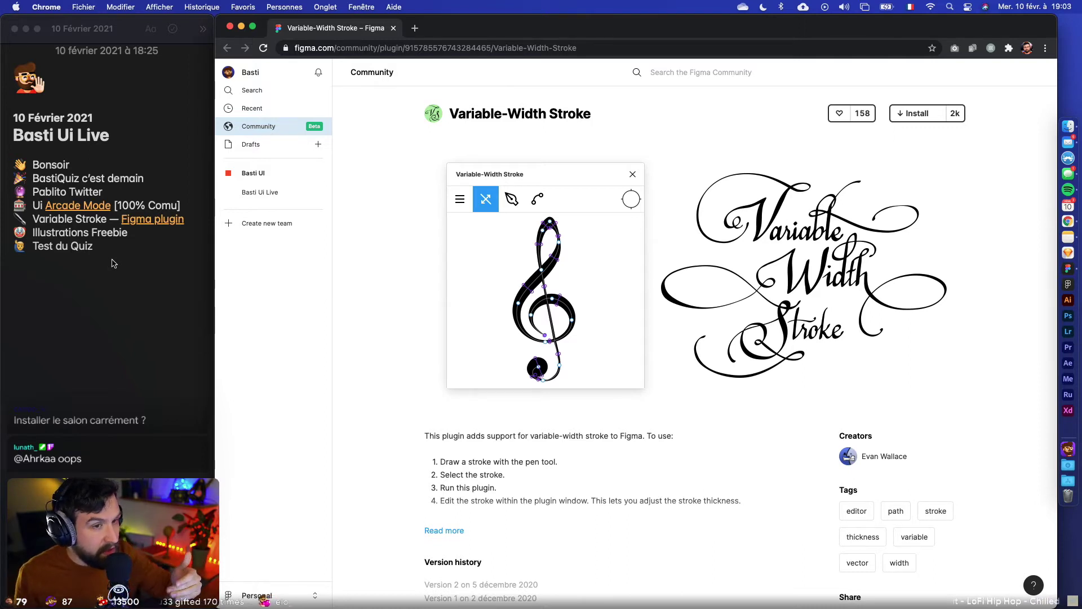
Install the Variable-Width Stroke plugin, then switch to the Figma Beta app and enlarge its window to fill the screen.
click(911, 117)
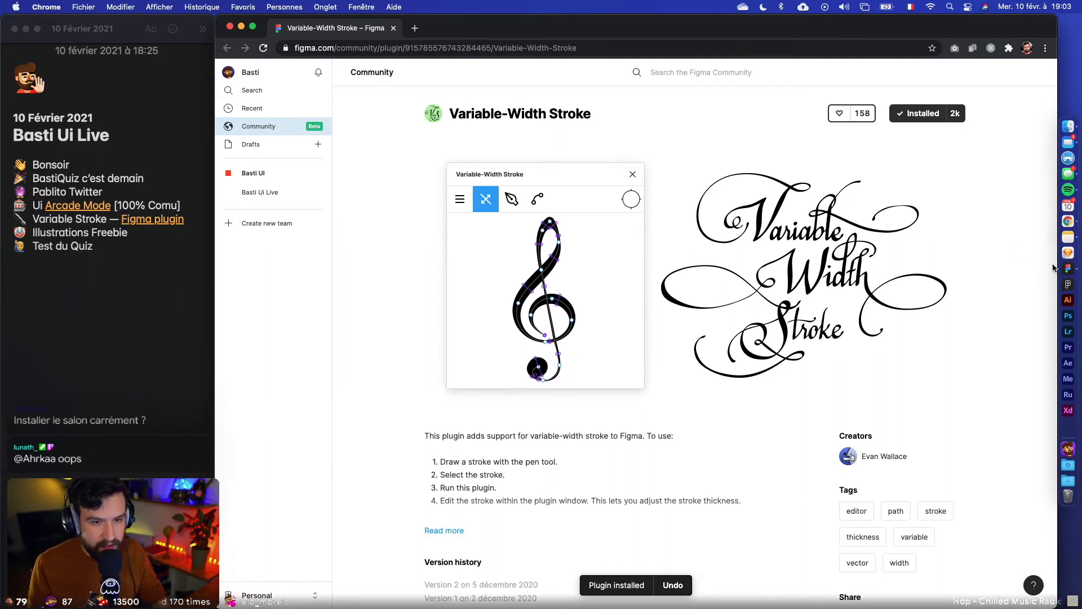
right_click(1072, 273)
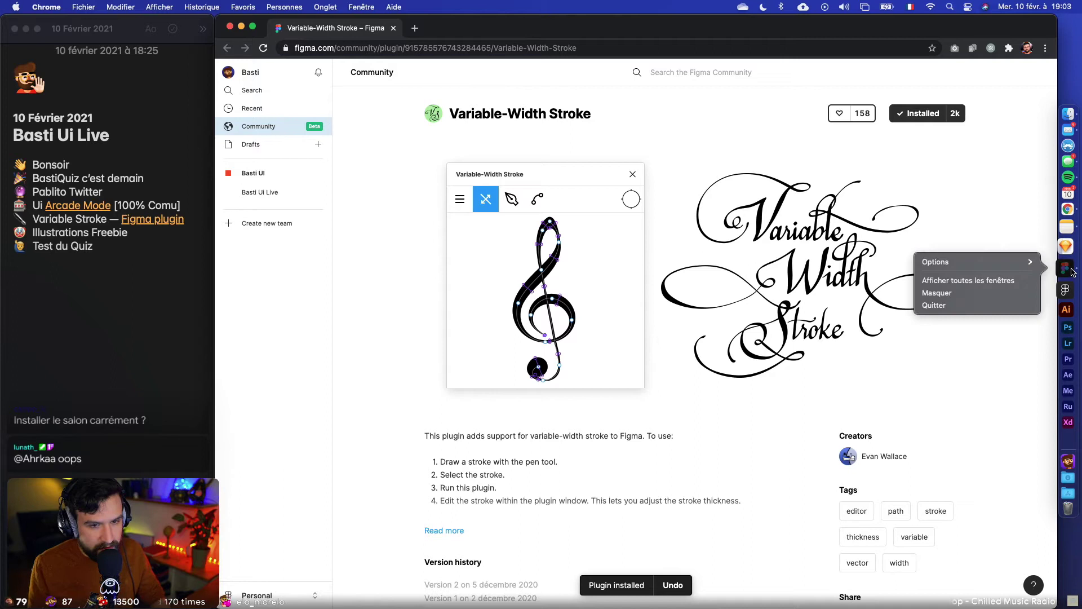
click(988, 300)
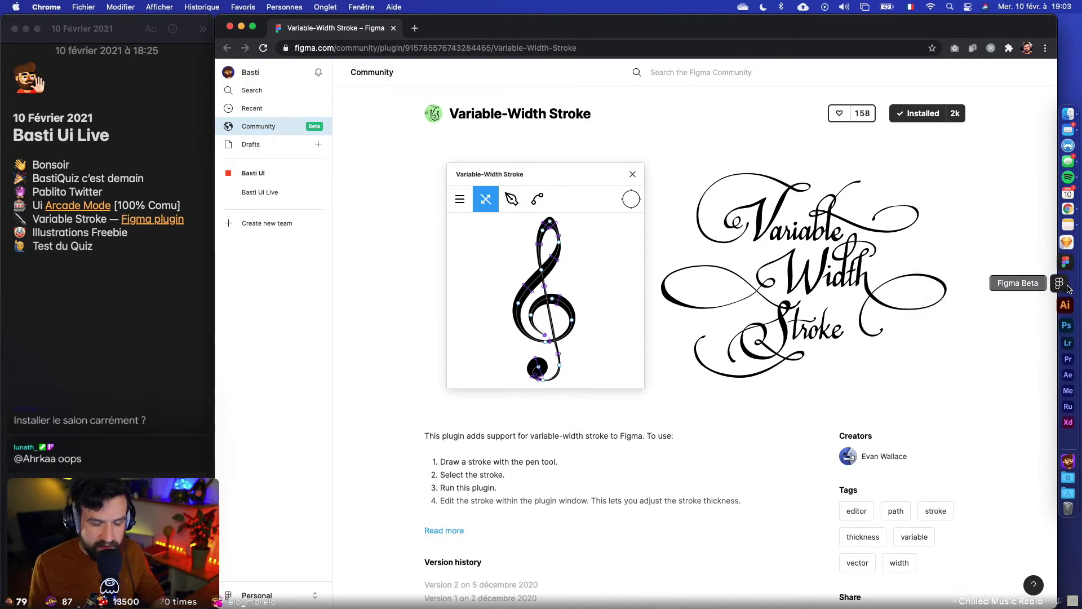
click(1068, 287)
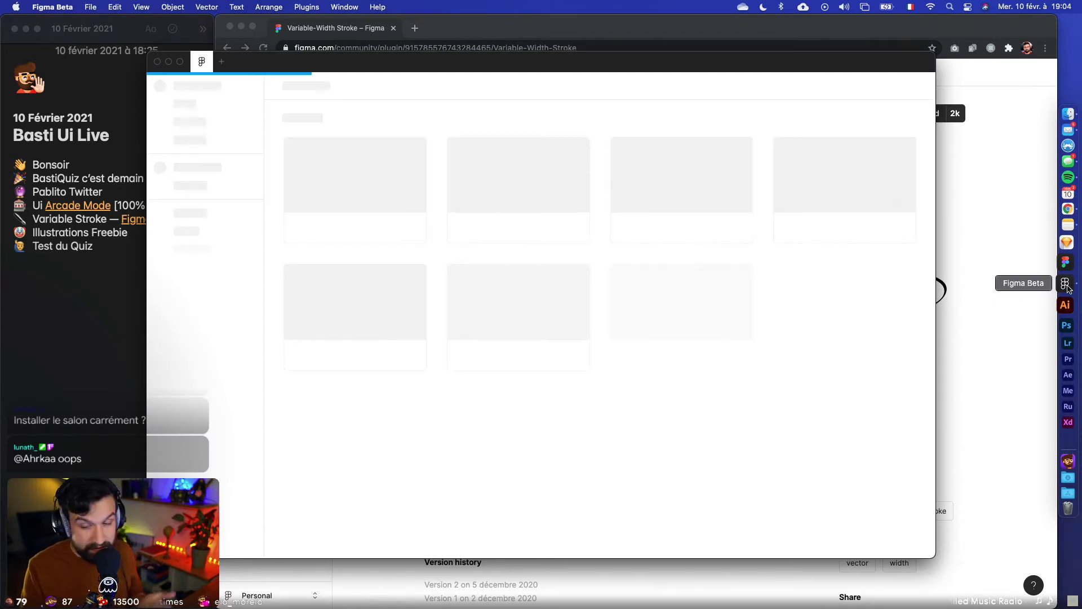
double_click(777, 66)
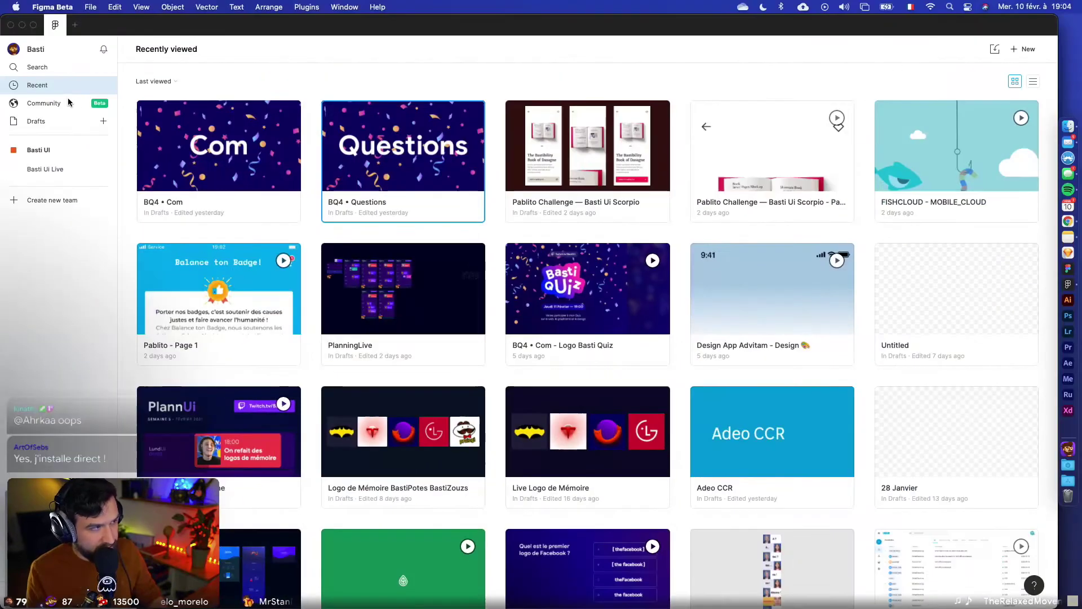
Create a blank draft file and narrow the layer list to widen the canvas.
click(103, 121)
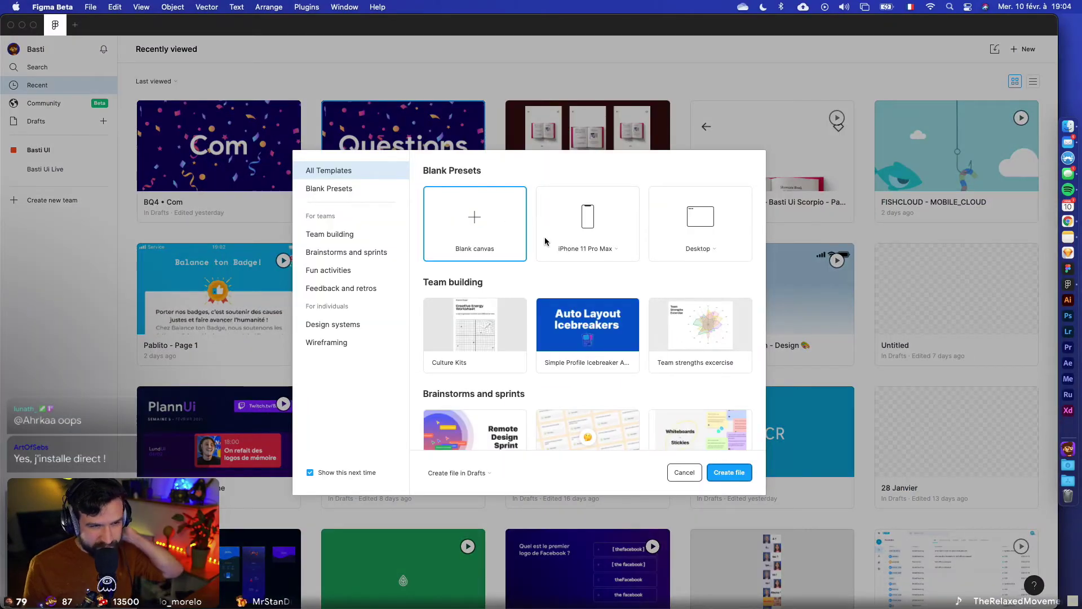
key(Escape)
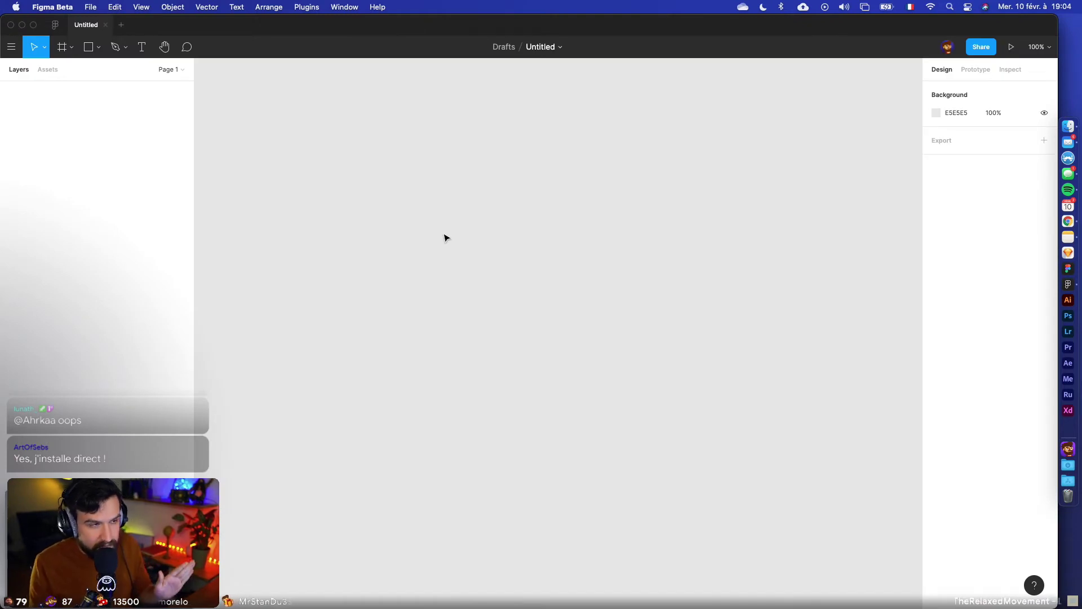
drag(193, 110, 149, 112)
Run the Variable-Width Stroke plugin in the empty file.
click(307, 7)
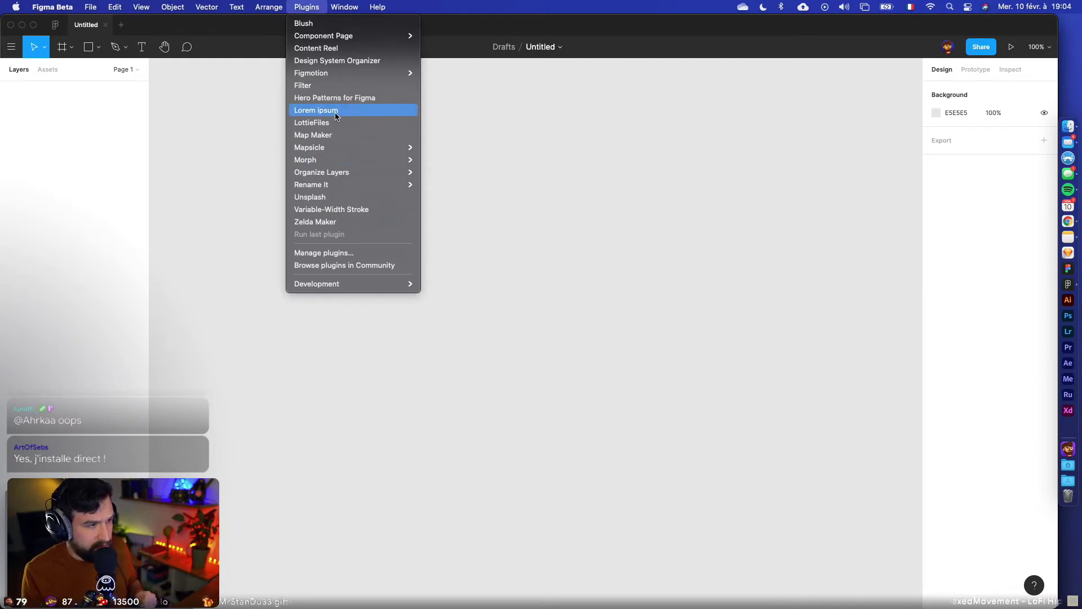
click(347, 208)
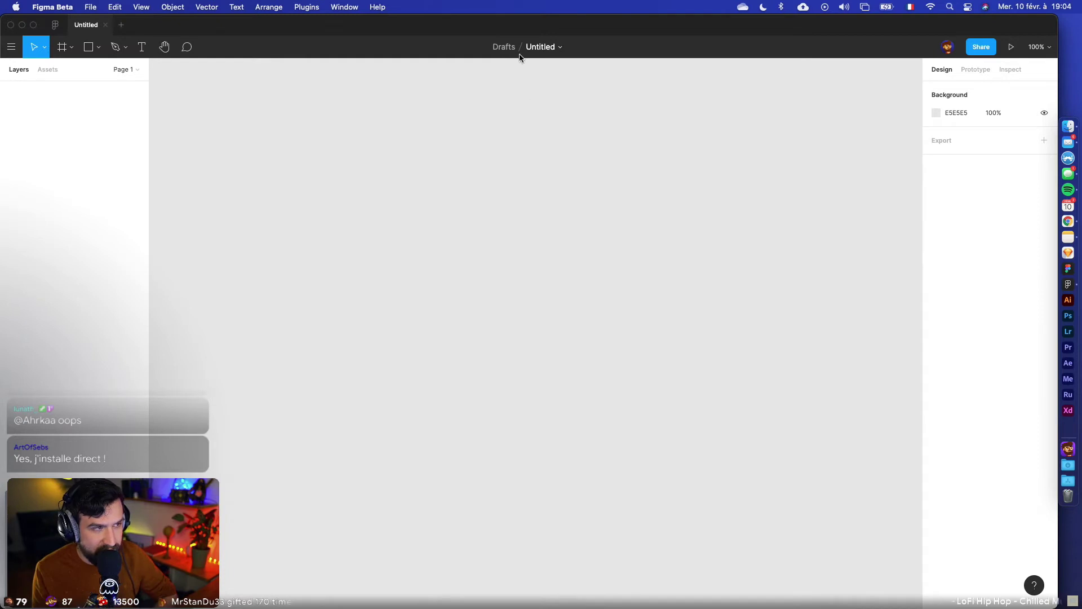
click(301, 8)
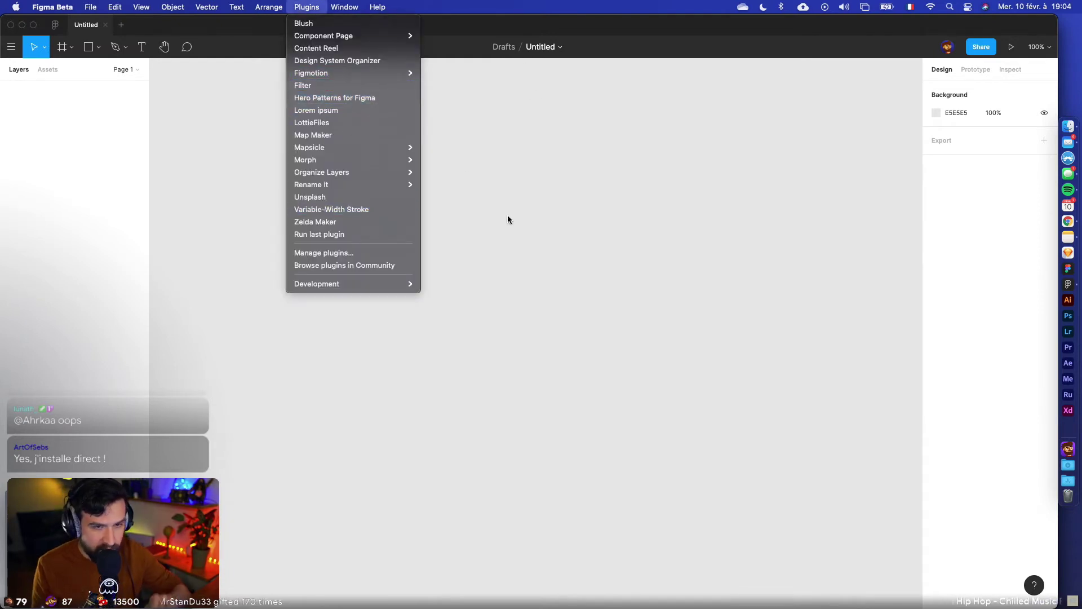
click(591, 240)
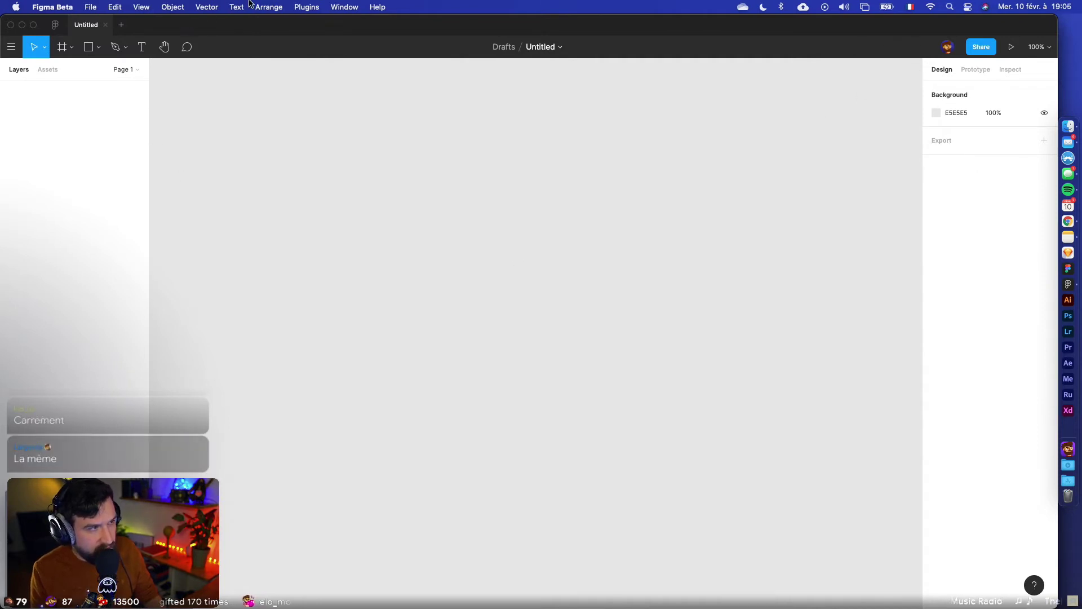
Open the Morph plugin's support window, reposition it over the workspace, and close it.
click(306, 7)
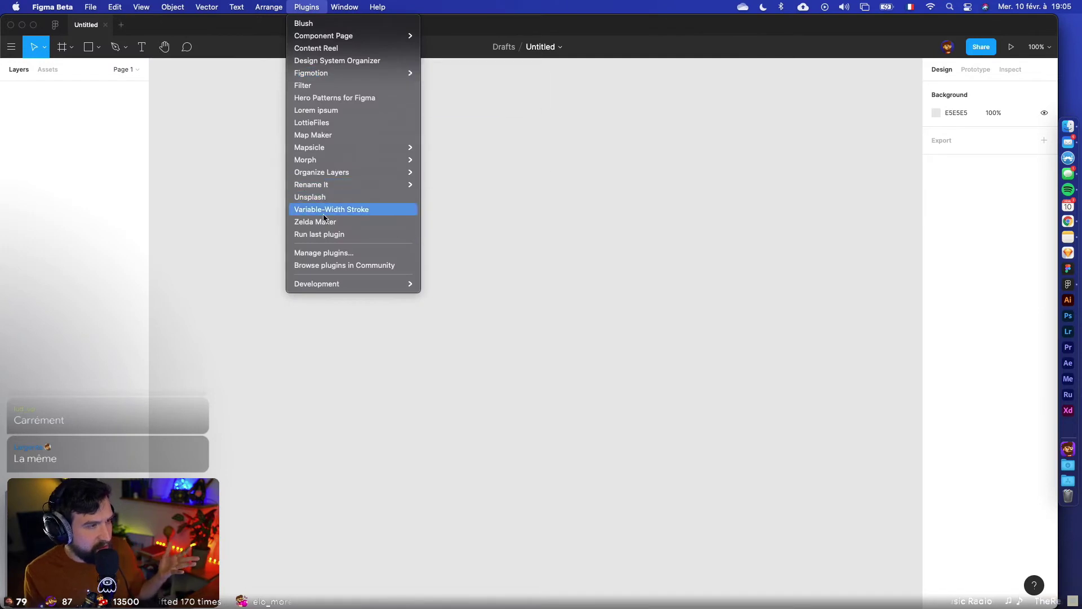
mouse_move(332, 160)
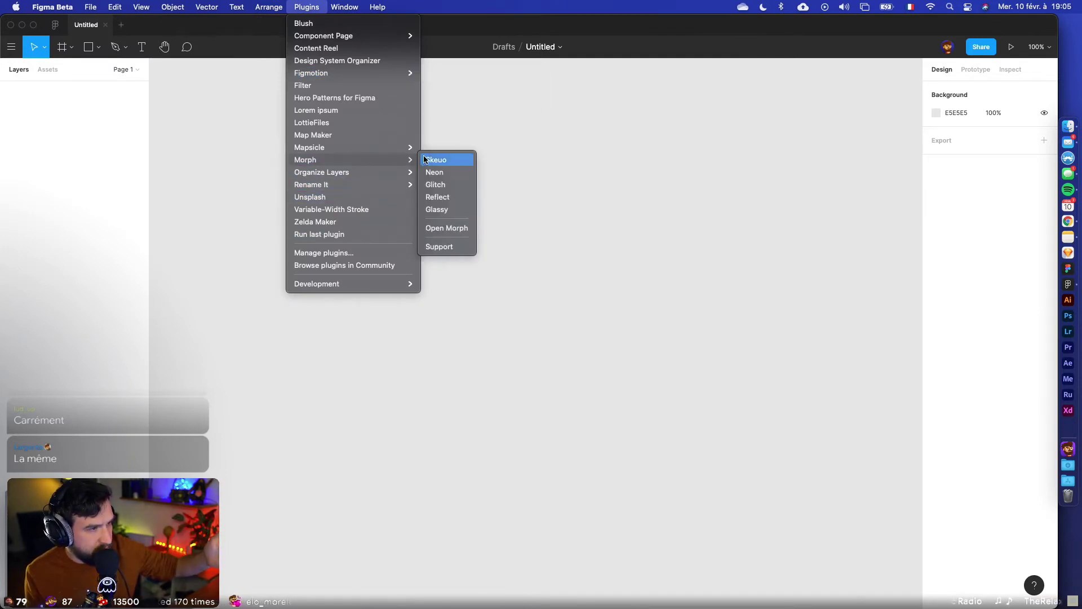
click(443, 246)
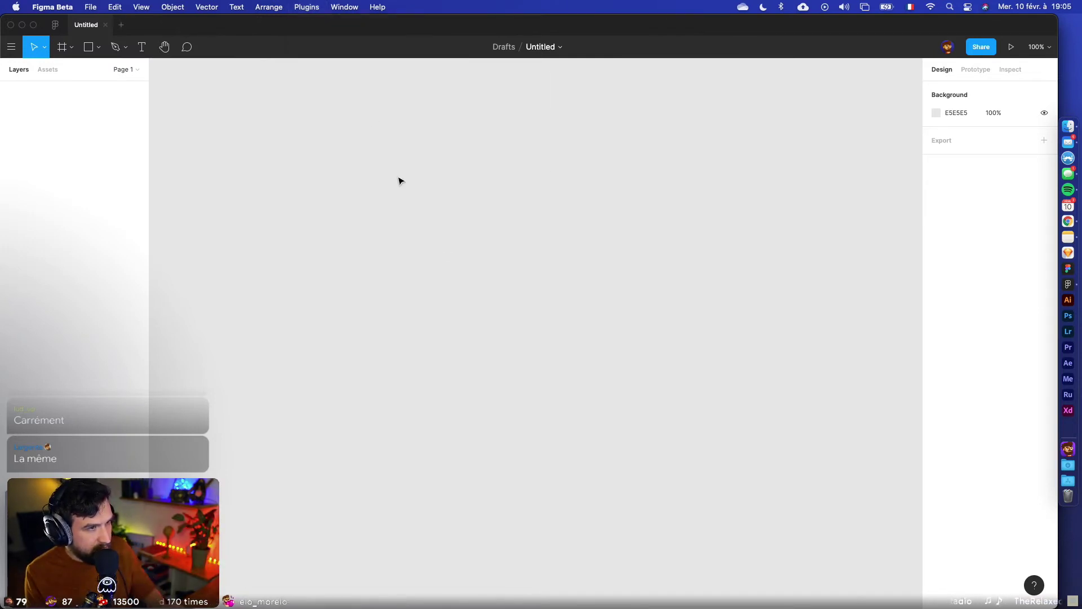
drag(707, 110, 917, 142)
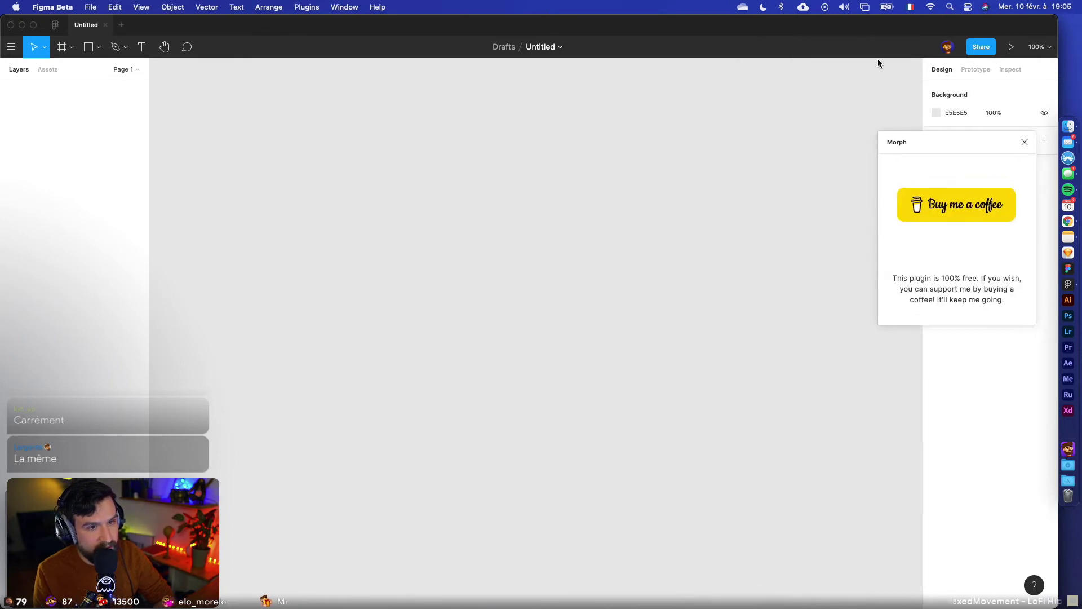
drag(878, 59, 833, 46)
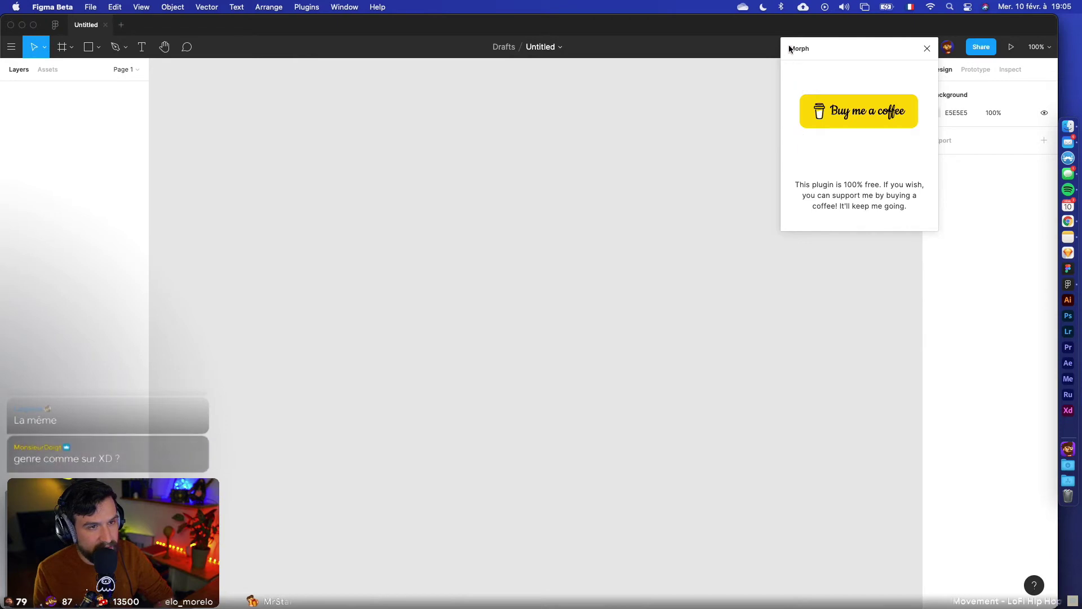
drag(806, 48, 884, 99)
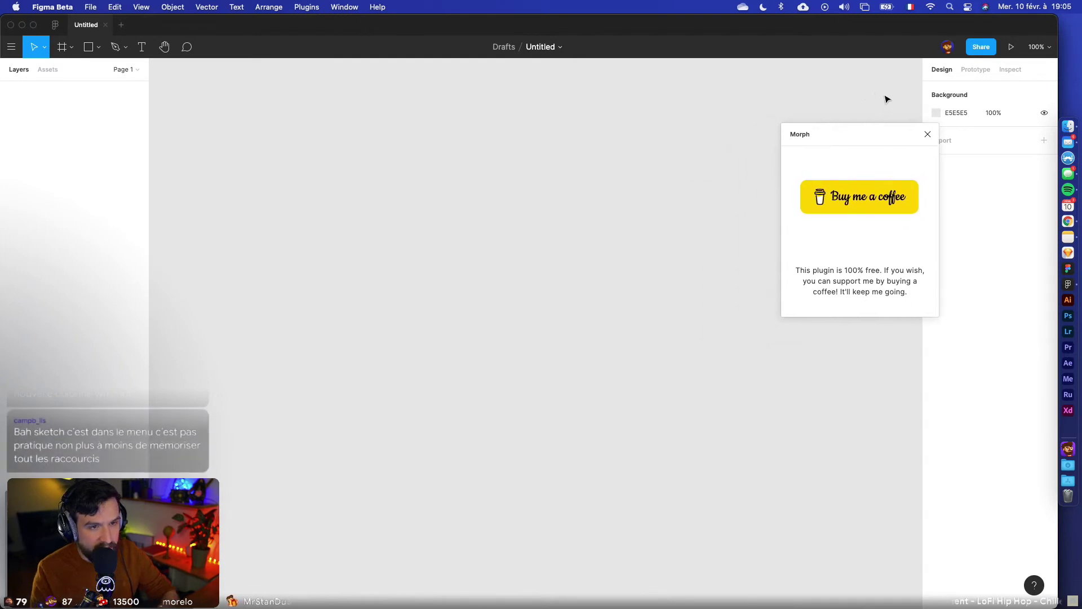
click(927, 134)
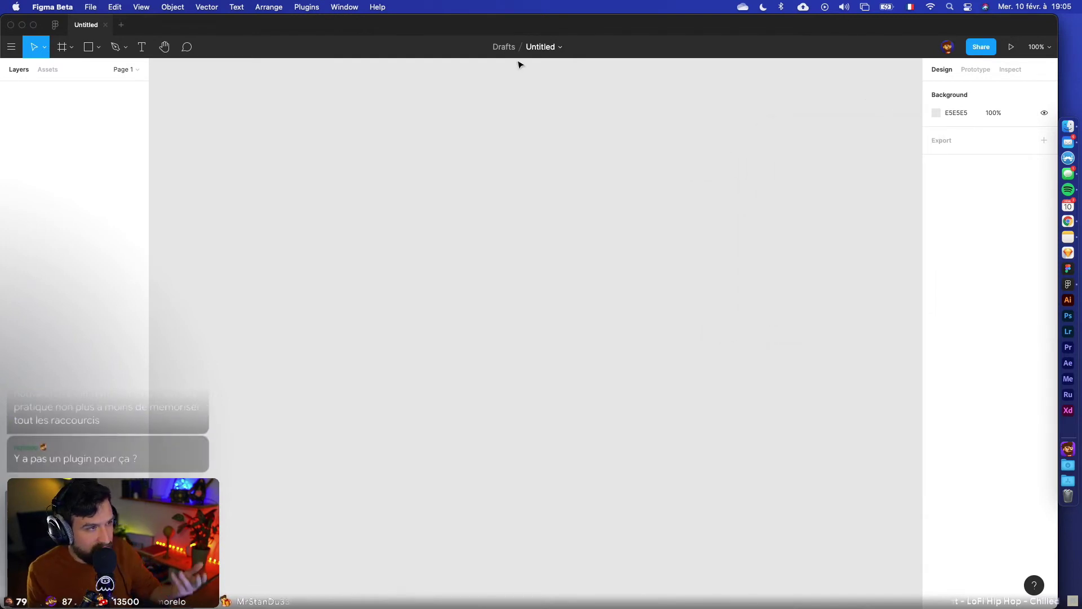
click(311, 9)
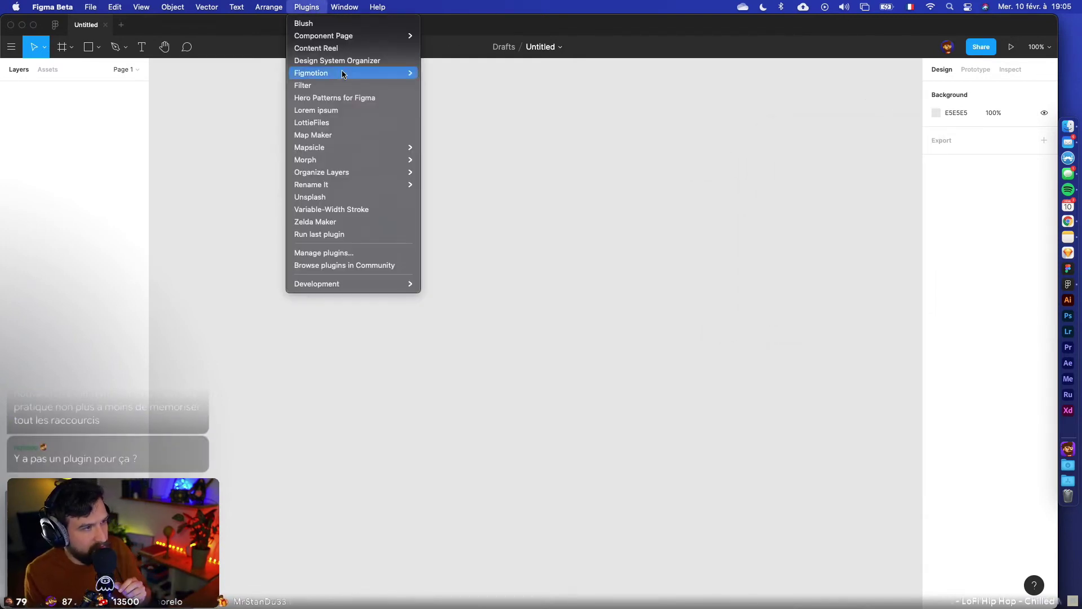
click(464, 164)
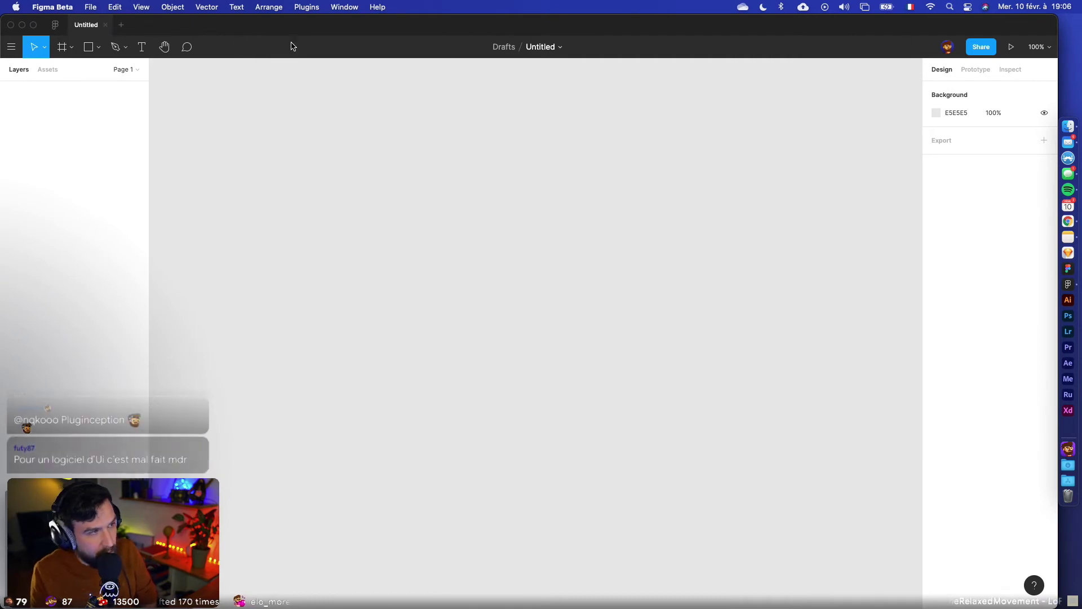
Draw an open, four-point curve with a single loop using the Pen tool, about 365 × 157 overall.
click(115, 47)
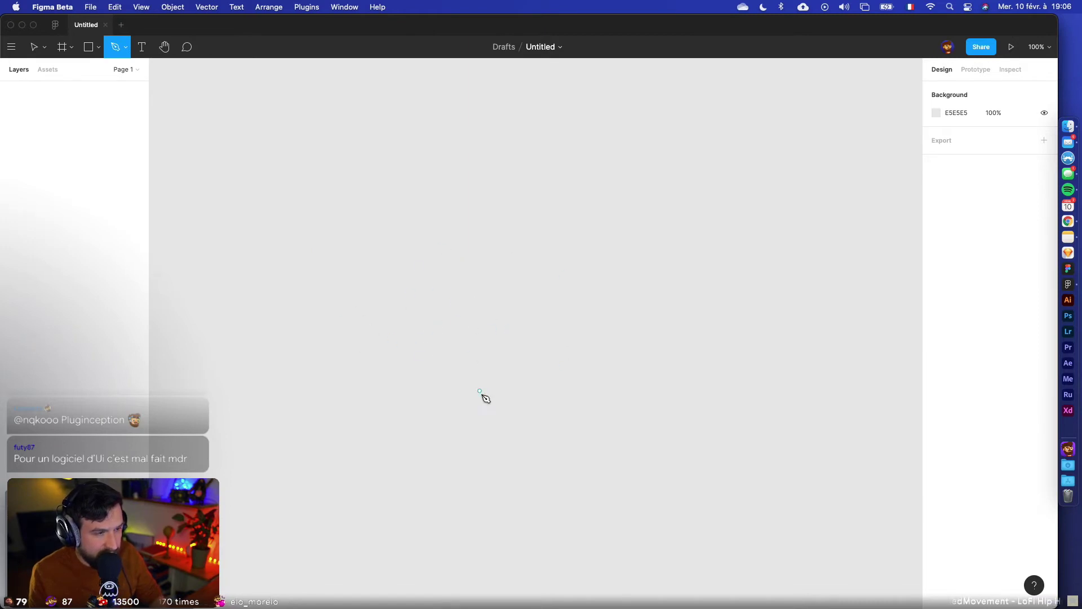
scroll(382, 325, up, 3)
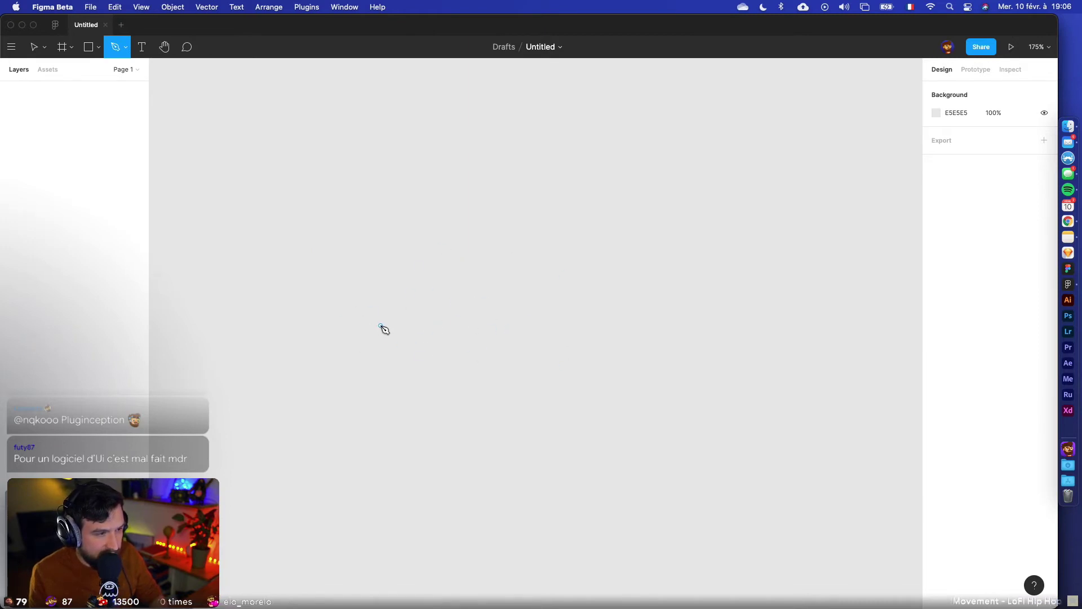
click(381, 325)
drag(574, 227, 570, 133)
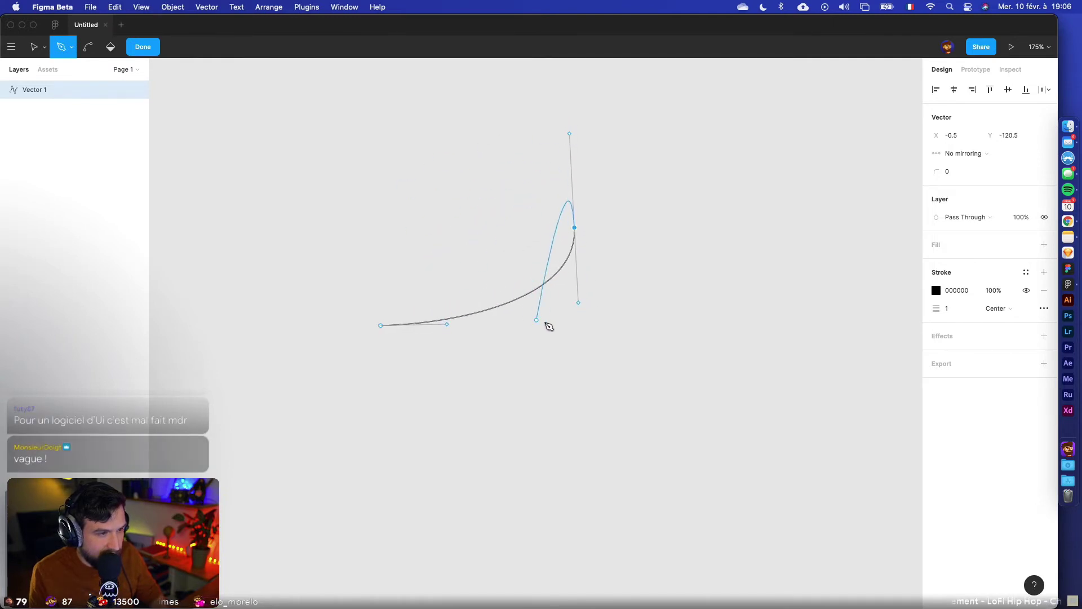
drag(529, 304, 672, 389)
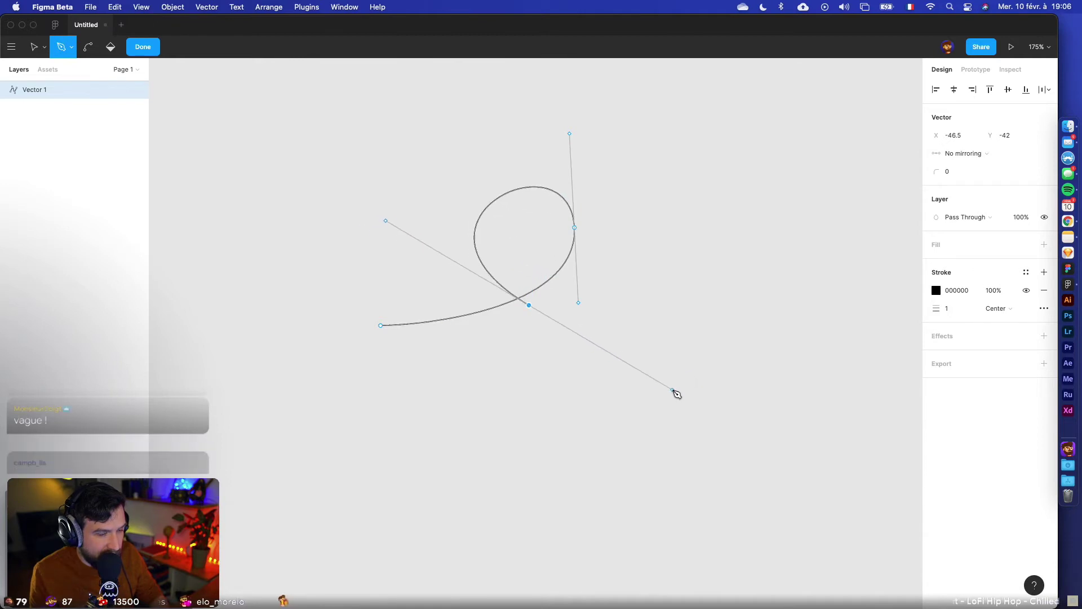
click(742, 303)
key(Escape)
key(Escape)
key(Escape)
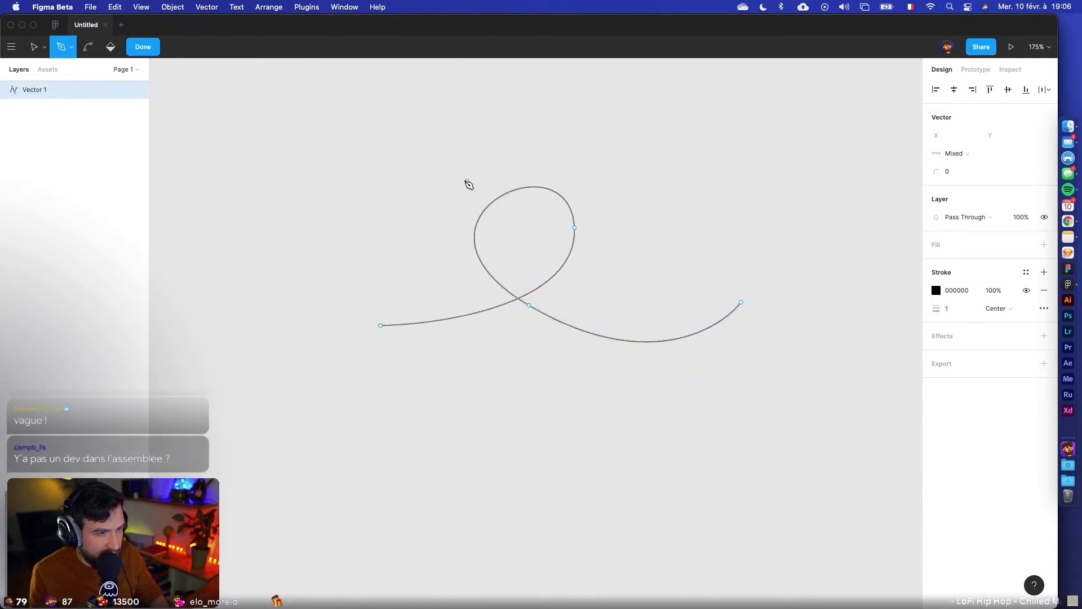
Move the looped curve slightly up and to the right on the canvas, and set its stroke width to 17.
mouse_move(589, 232)
mouse_down()
mouse_move(633, 246)
mouse_move(600, 211)
mouse_up()
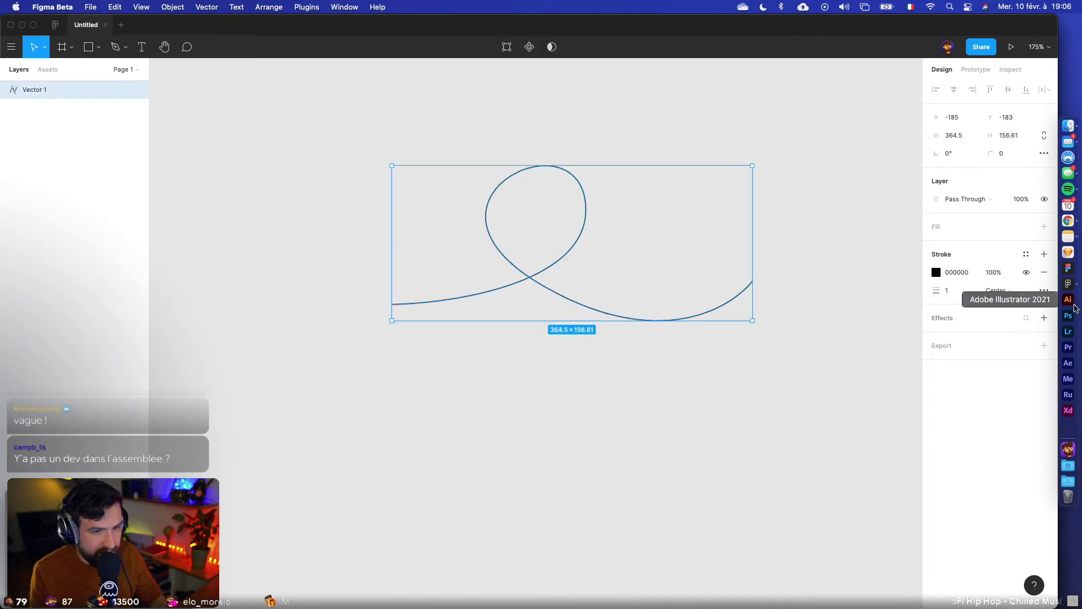
click(964, 292)
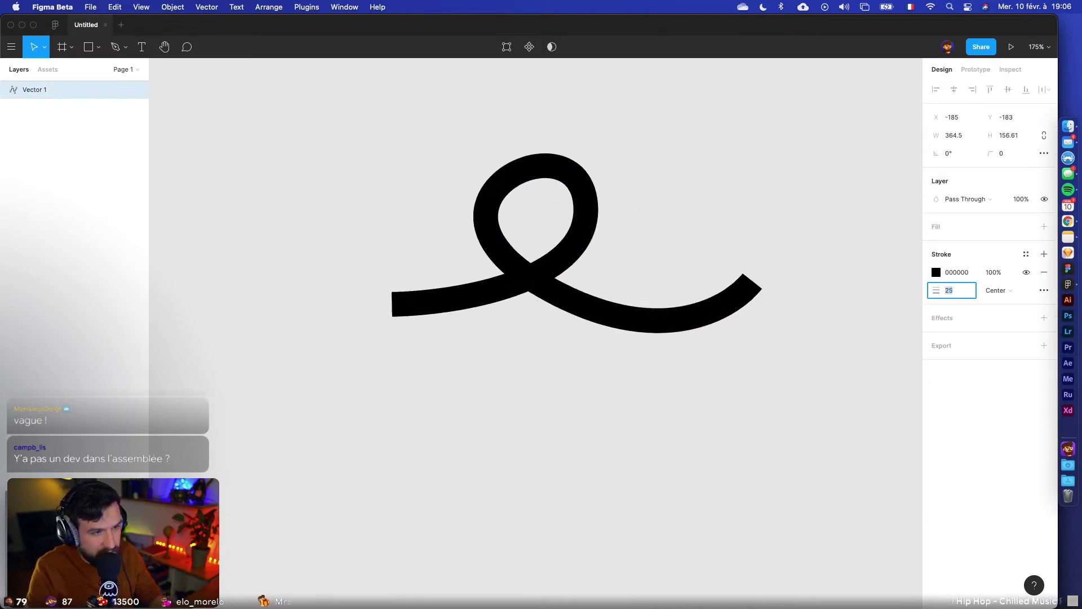
click(628, 222)
Reshape the loop by moving its right-hand point to about X 82, Y -135 and the point near the crossing to about X -58.5, Y -91.
double_click(586, 222)
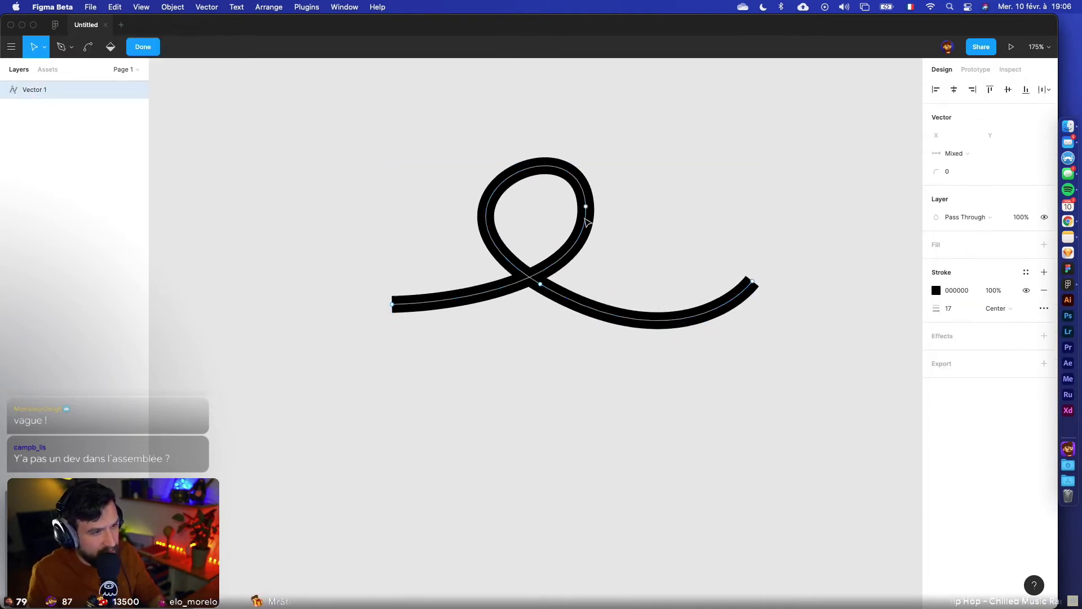
drag(586, 207, 657, 215)
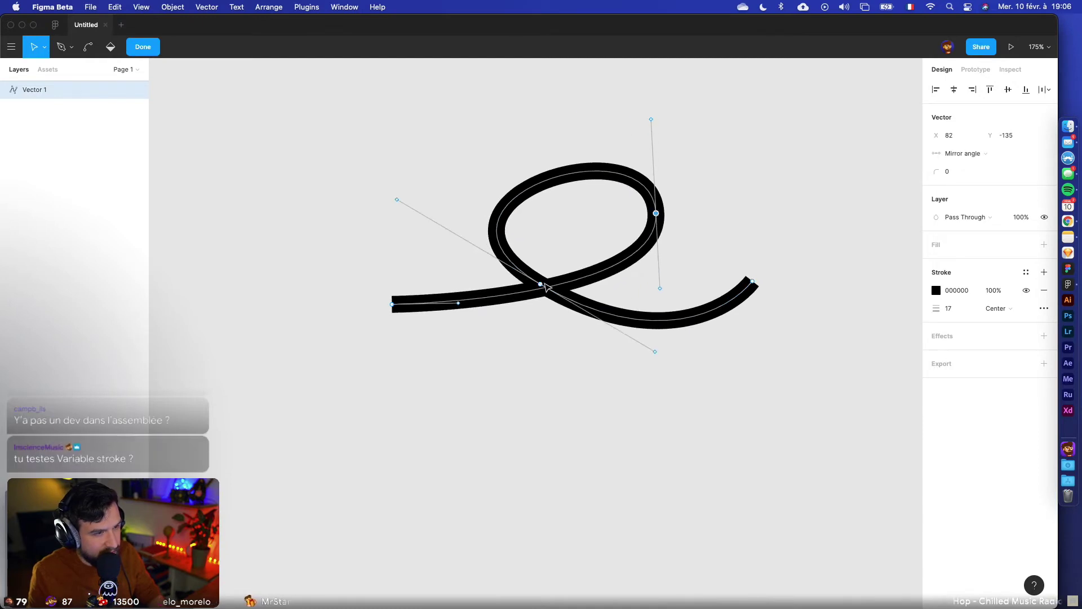
mouse_move(540, 283)
mouse_down()
mouse_move(552, 250)
mouse_move(548, 267)
mouse_up()
drag(614, 300, 558, 363)
drag(542, 267, 521, 267)
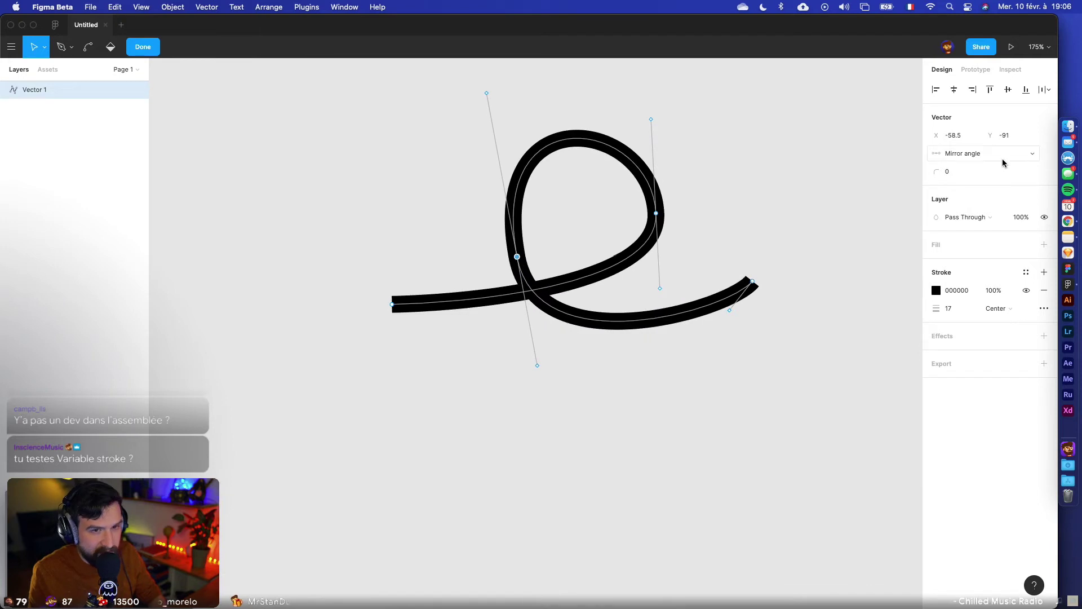
Set the loop's left point near the crossing to Mirror angle and length, and adjust its lower handle.
click(962, 153)
click(977, 167)
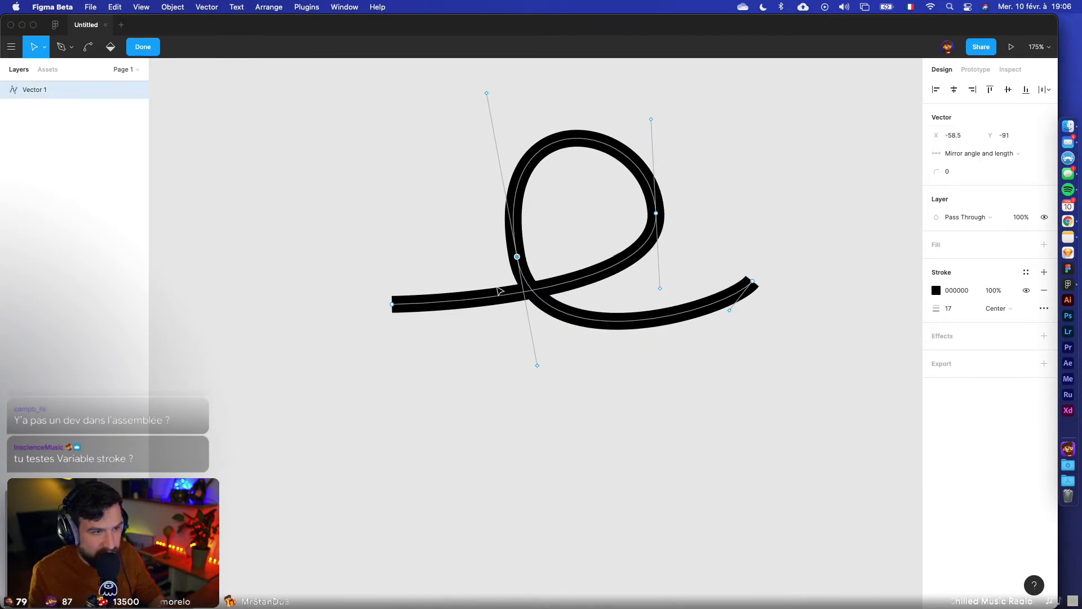
click(958, 155)
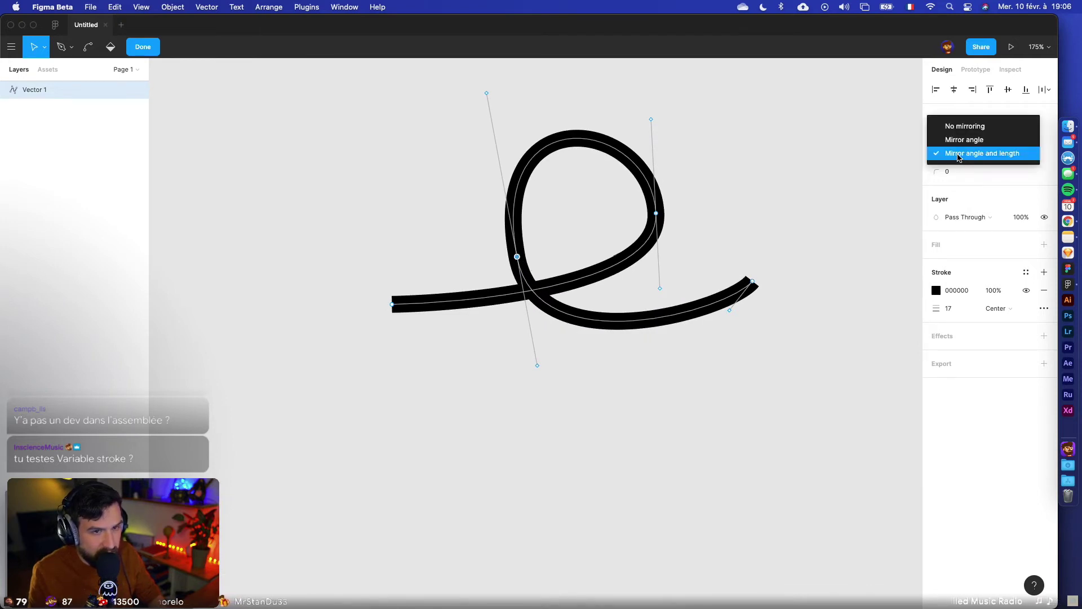
click(958, 153)
mouse_move(538, 370)
mouse_down()
mouse_move(541, 352)
mouse_move(539, 375)
mouse_up()
Set the loop's right-hand point to Mirror angle and length, and move its lower handle to about X 92, Y -48.5.
click(656, 214)
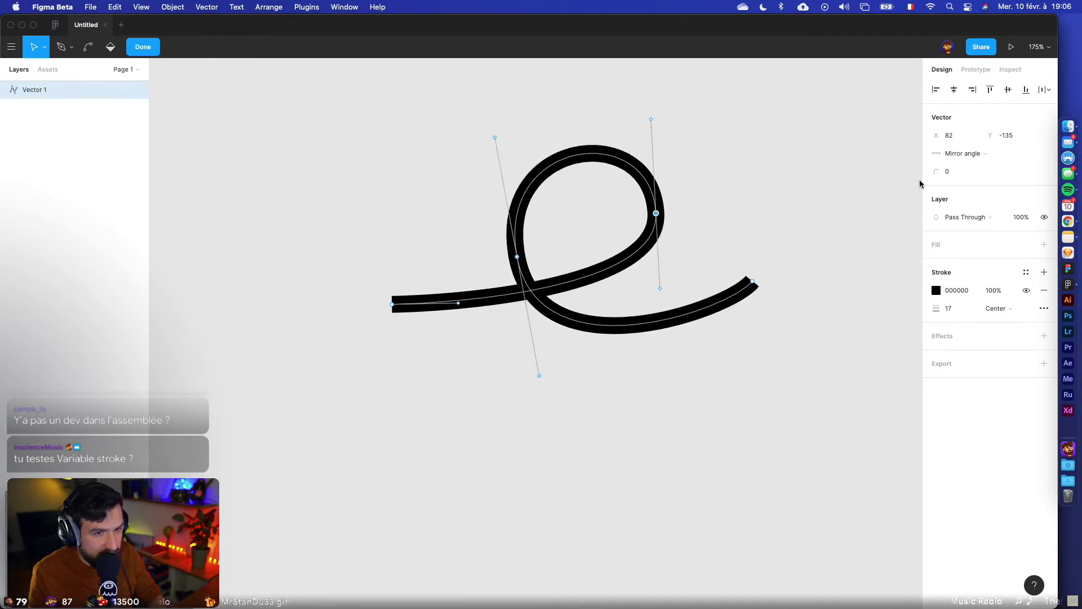
click(962, 153)
click(964, 164)
mouse_move(659, 288)
mouse_down()
mouse_move(692, 315)
mouse_move(666, 298)
mouse_up()
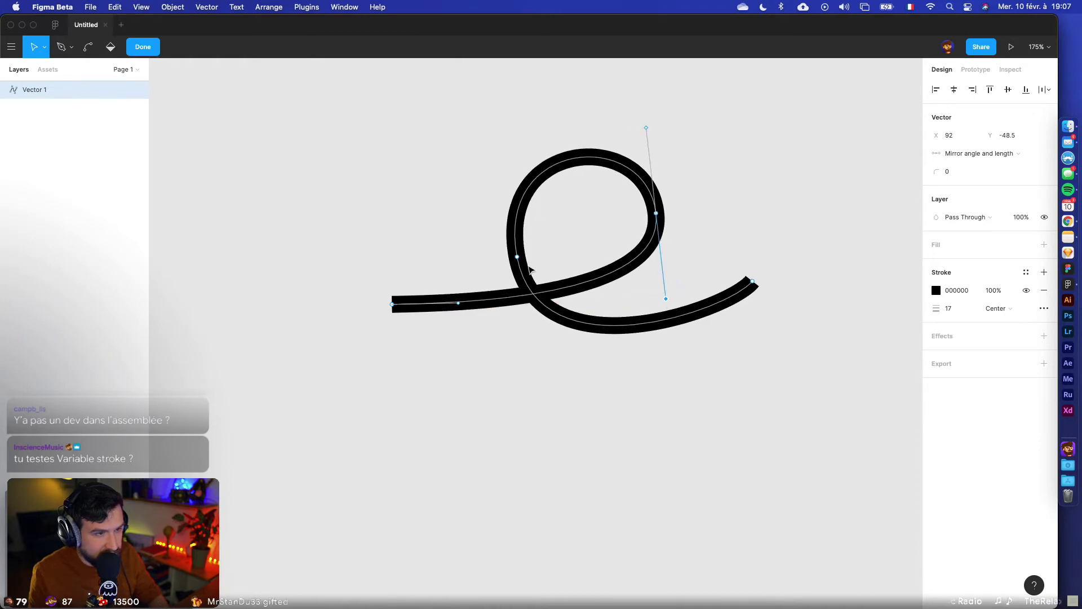
Move the loop's left point up and outward, and lower the curve's right end with its handle at about X 23.5, Y 79.
drag(516, 257, 495, 237)
drag(749, 277, 598, 425)
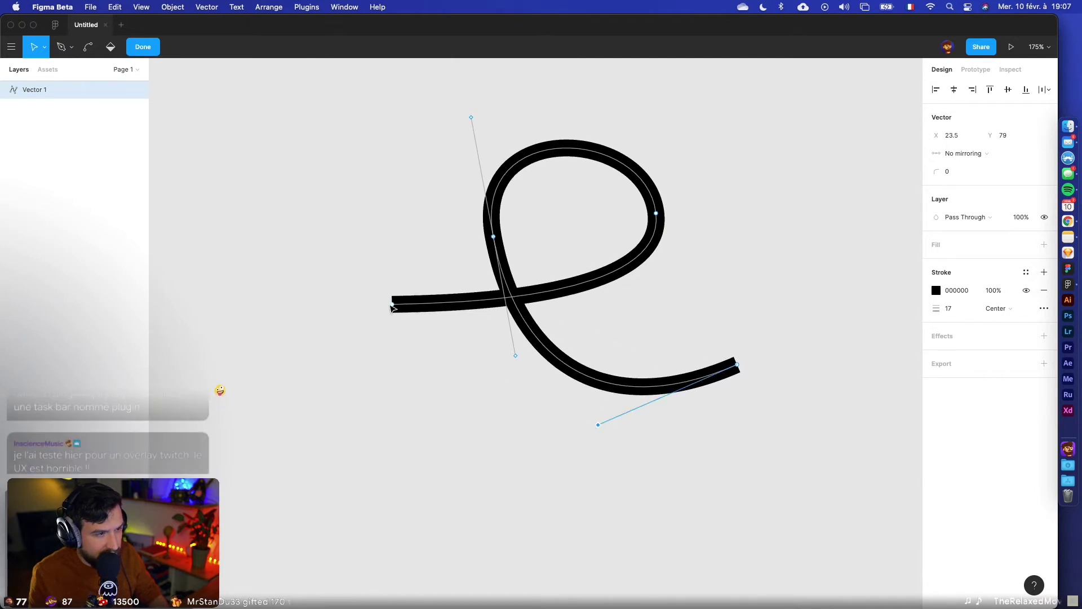
Extend the curve's left end outward, lower its handle, and move the loop's left point to about X -126, Y -104.5.
drag(393, 305, 323, 310)
drag(388, 306, 479, 334)
double_click(492, 238)
drag(492, 239, 459, 254)
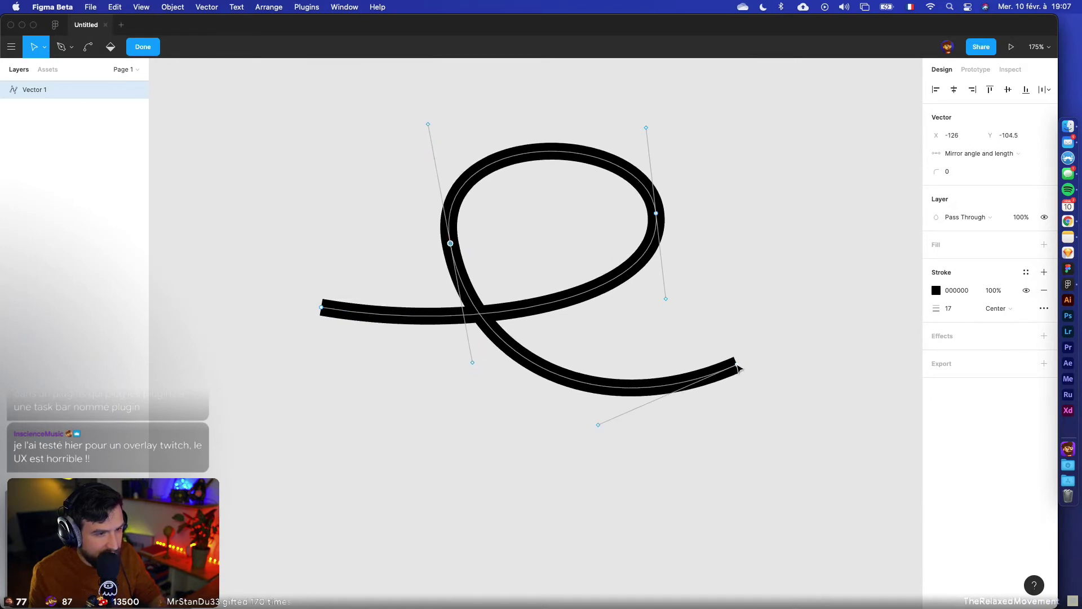
click(749, 400)
scroll(749, 401, down, 5)
key(Escape)
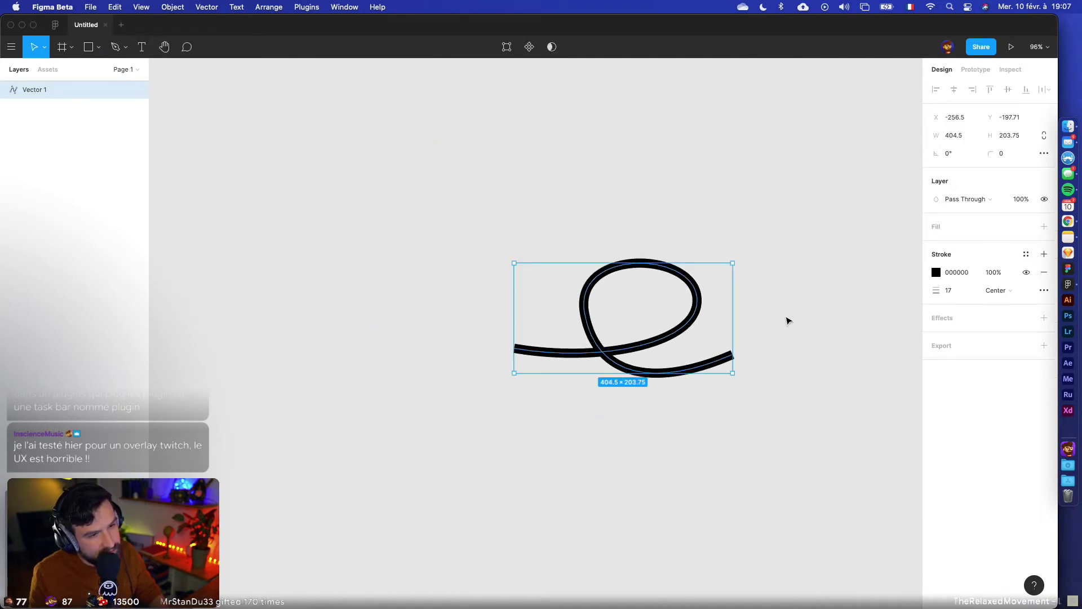
Move the loop's left point to about X -123.5, Y -114 and turn its handles to nearly vertical.
click(788, 320)
scroll(705, 293, up, 5)
click(635, 271)
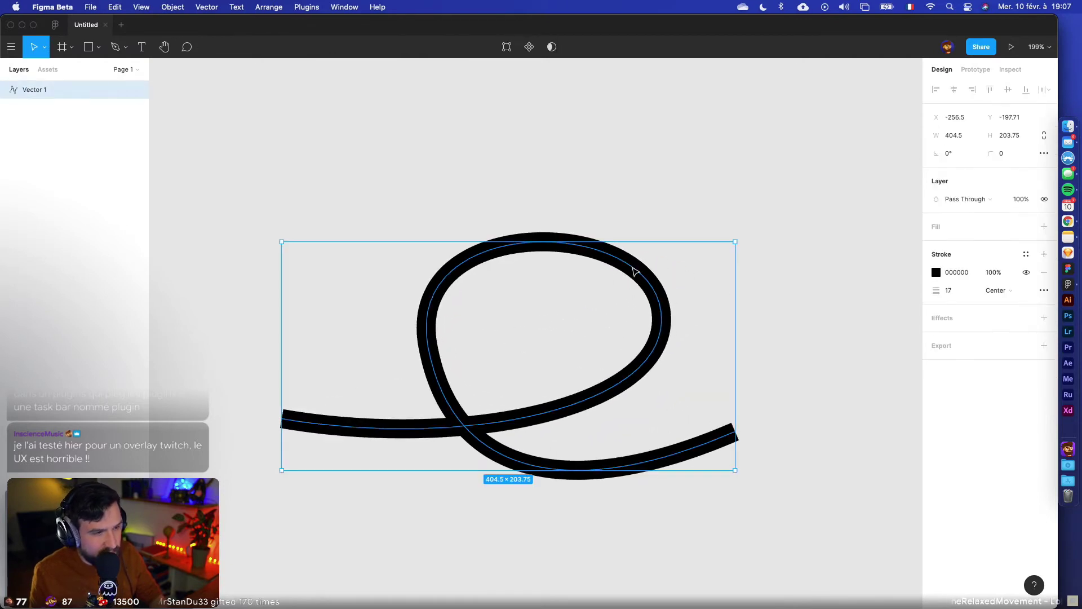
double_click(427, 319)
drag(428, 346, 431, 336)
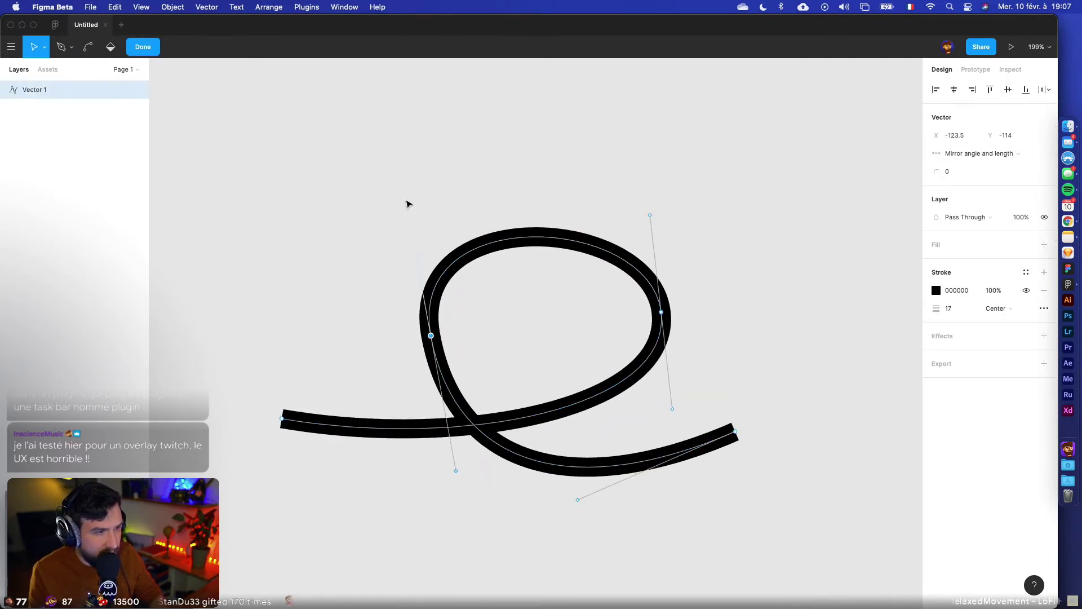
drag(407, 203, 442, 221)
click(519, 167)
Swing the lower handle of the loop's right-hand point inward toward the loop and finish editing the vector.
click(661, 312)
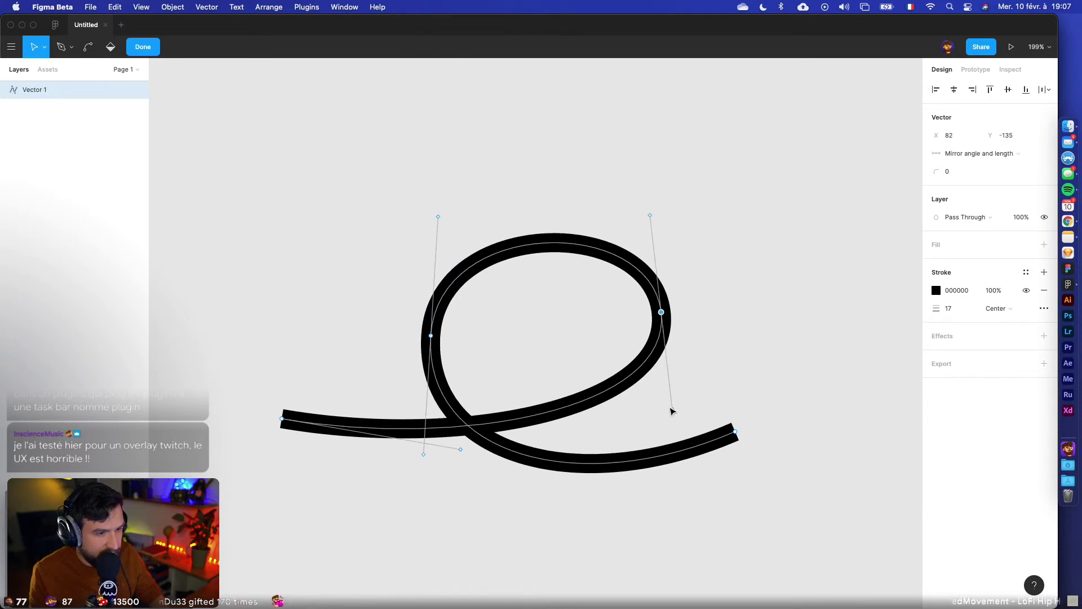
drag(672, 411, 646, 411)
click(800, 315)
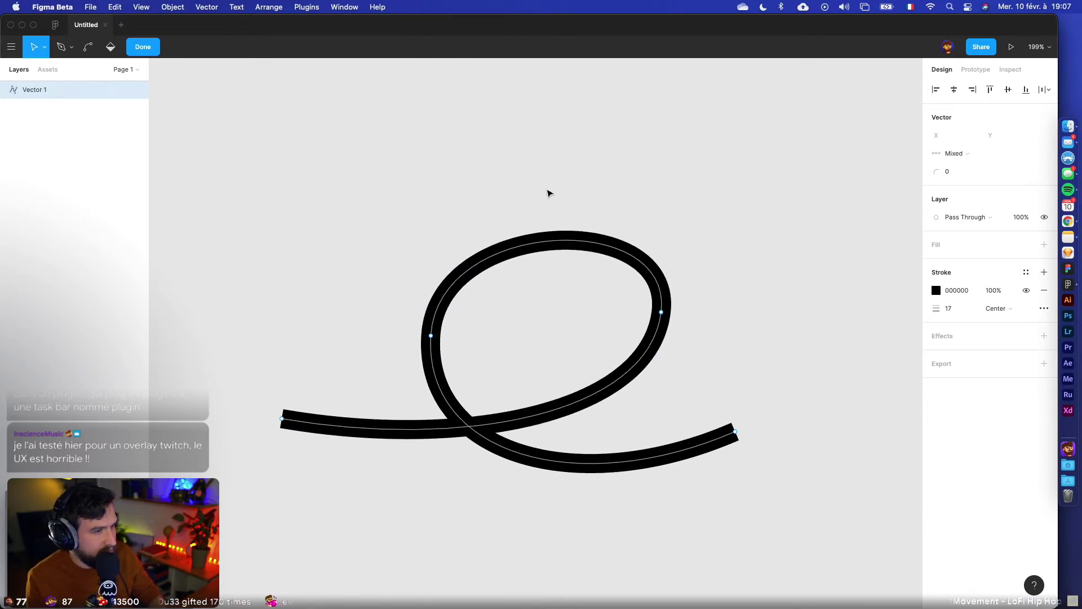
key(Escape)
Run the Variable-Width Stroke plugin on the looped curve and position its window over the canvas.
click(307, 7)
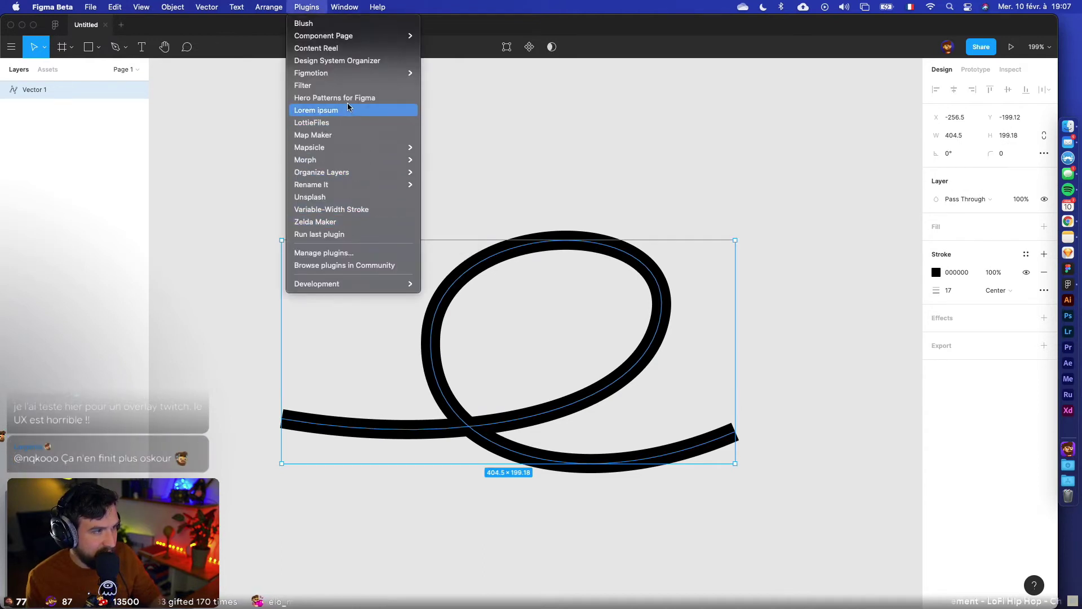
click(347, 211)
mouse_move(898, 134)
mouse_down()
mouse_move(478, 84)
mouse_move(477, 100)
mouse_up()
mouse_move(559, 100)
mouse_down()
mouse_move(493, 82)
mouse_move(789, 49)
mouse_move(401, 186)
mouse_move(193, 335)
mouse_up()
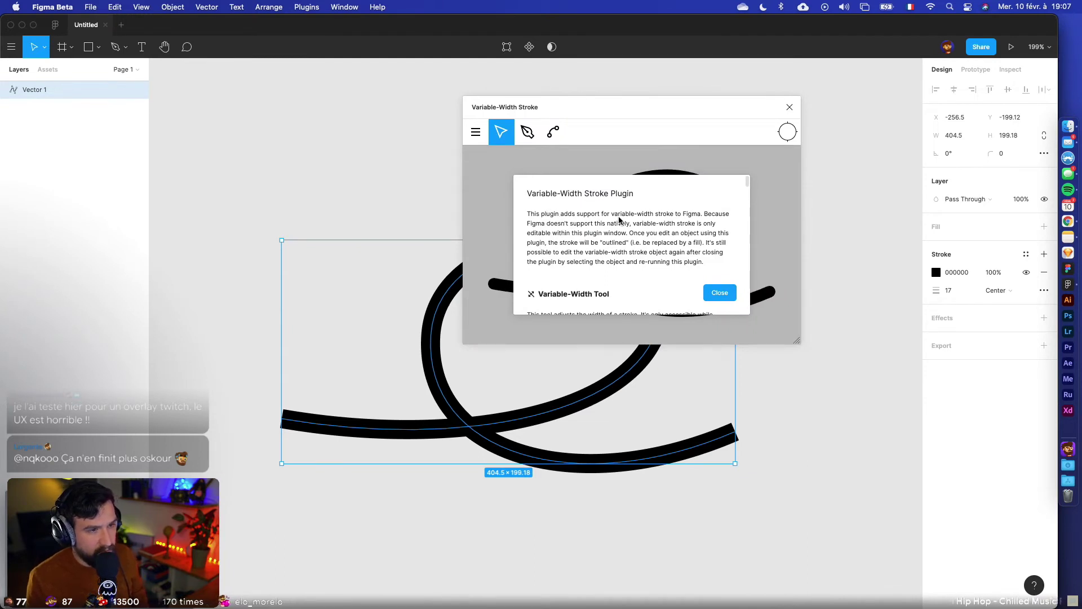
Read the plugin's help on the Variable-Width, Move, Pen and Bend tools, the nib shape and the keyboard shortcuts, and close it.
scroll(619, 220, down, 1)
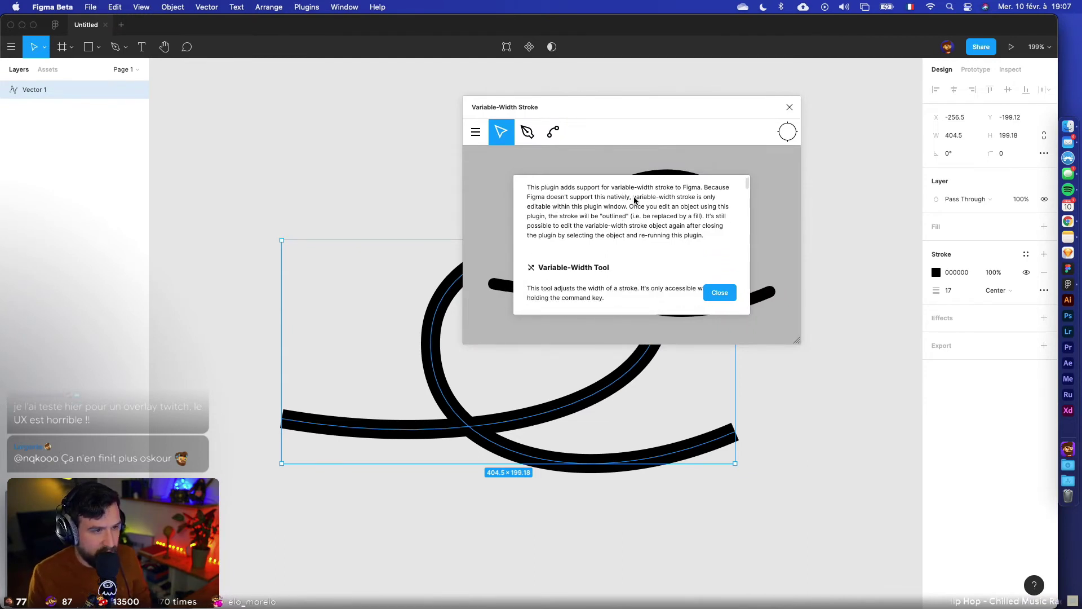
scroll(590, 266, down, 2)
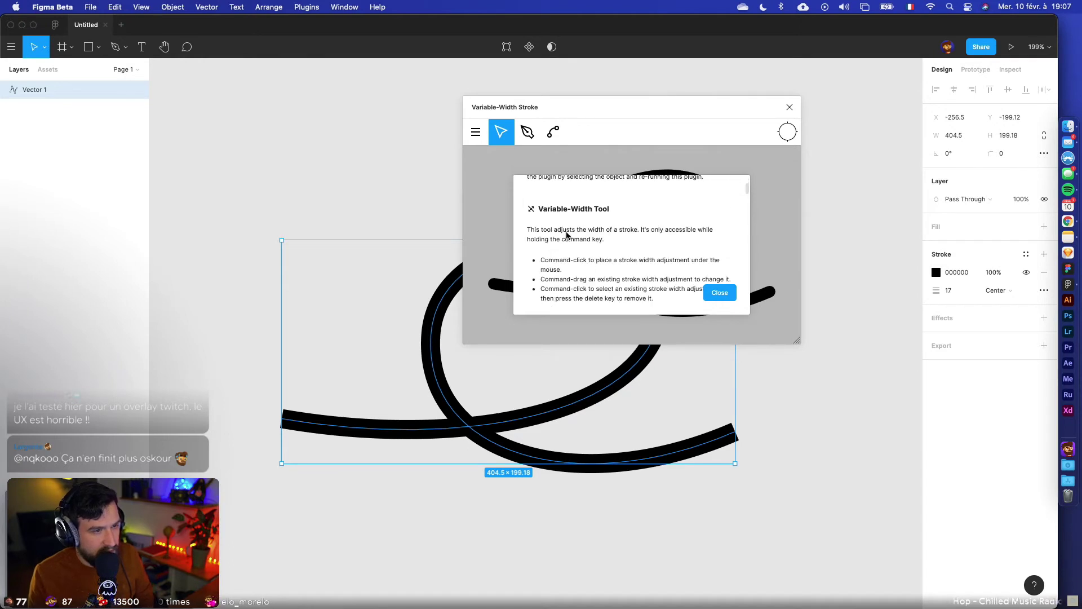
scroll(639, 236, down, 3)
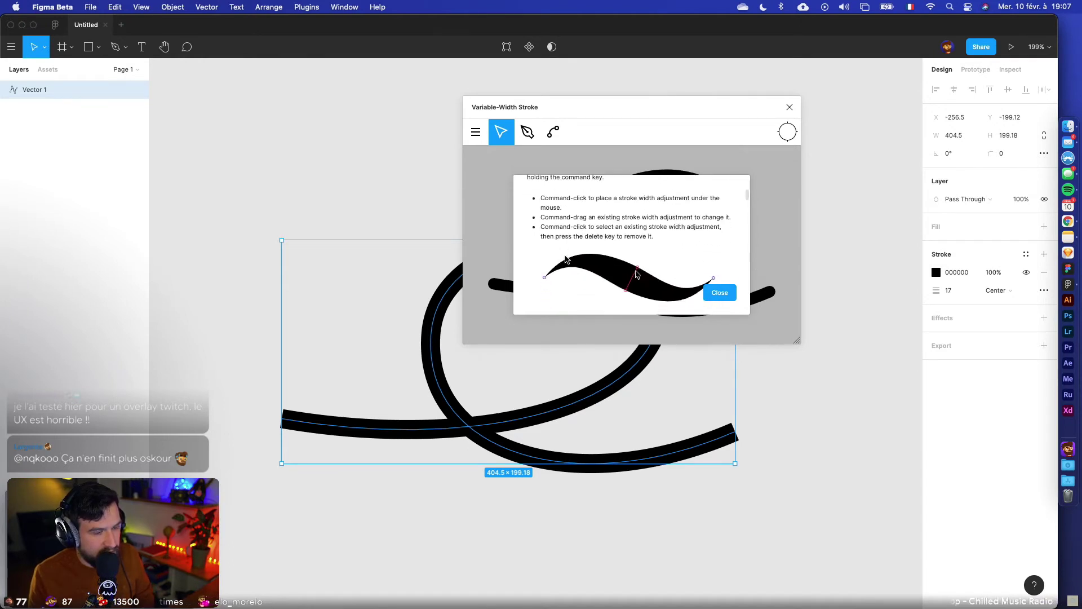
scroll(592, 248, down, 5)
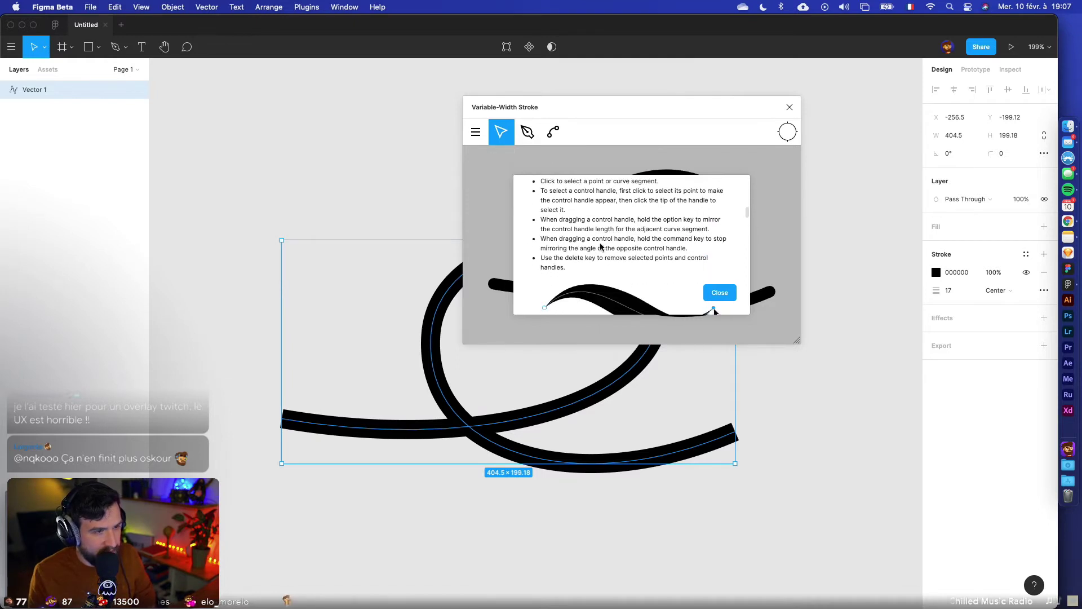
scroll(600, 247, down, 3)
scroll(579, 193, up, 5)
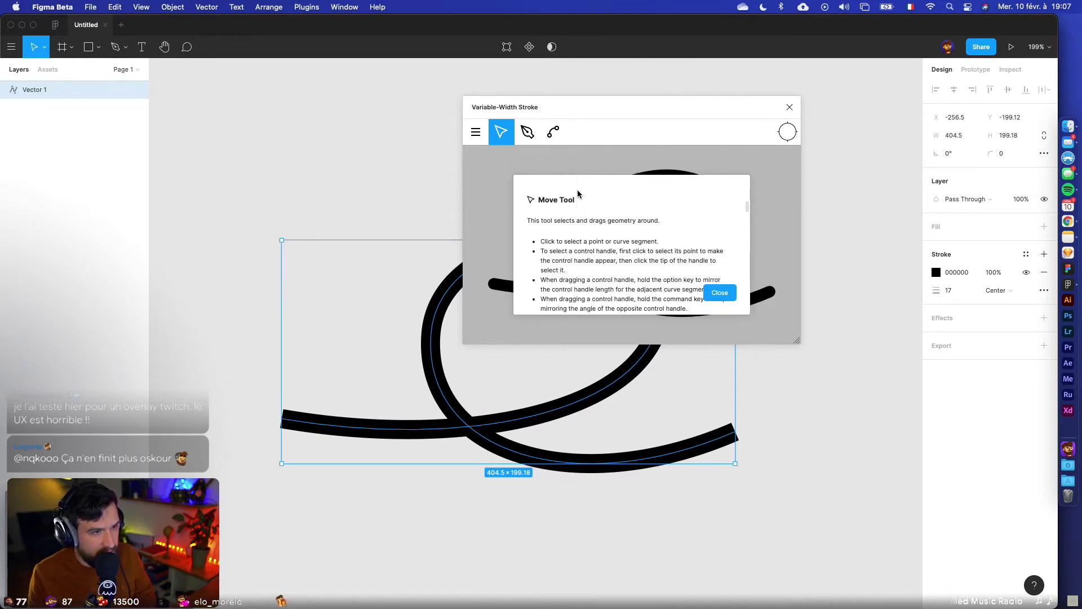
scroll(579, 194, down, 6)
scroll(592, 236, down, 5)
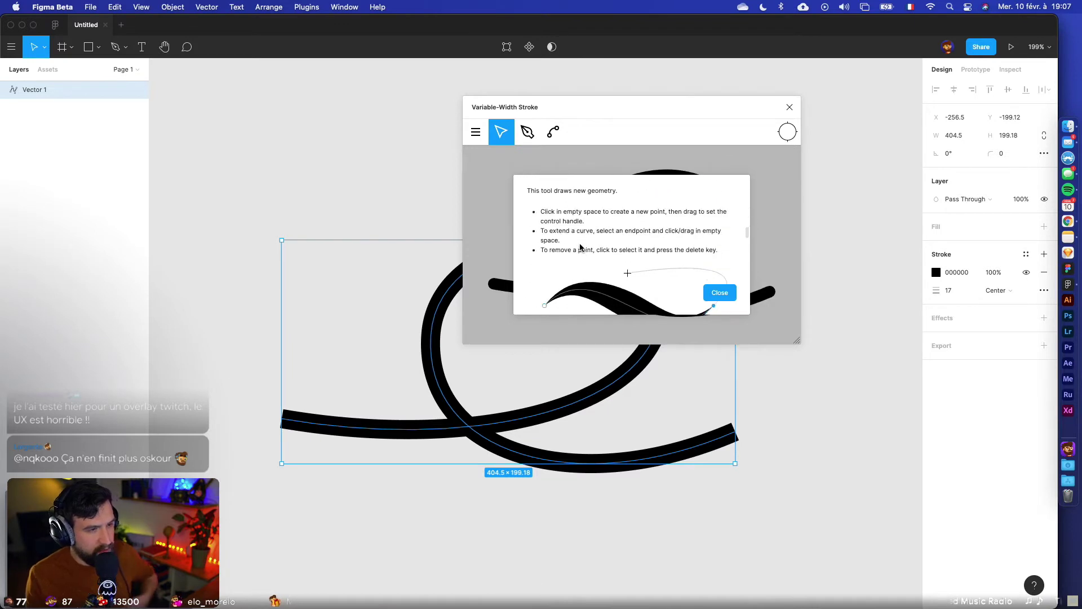
scroll(611, 265, down, 5)
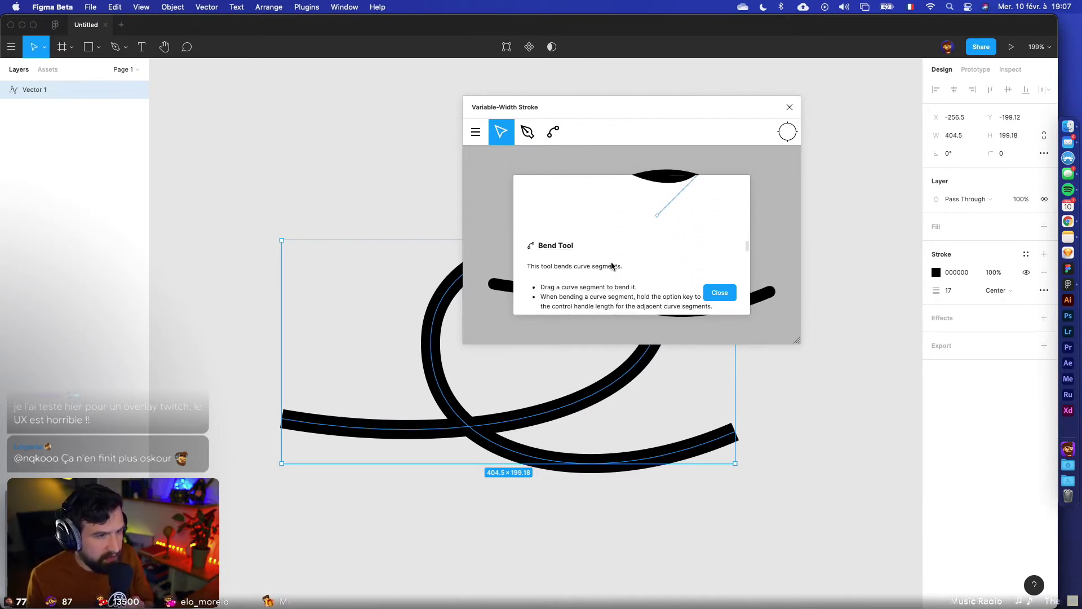
scroll(611, 261, up, 1)
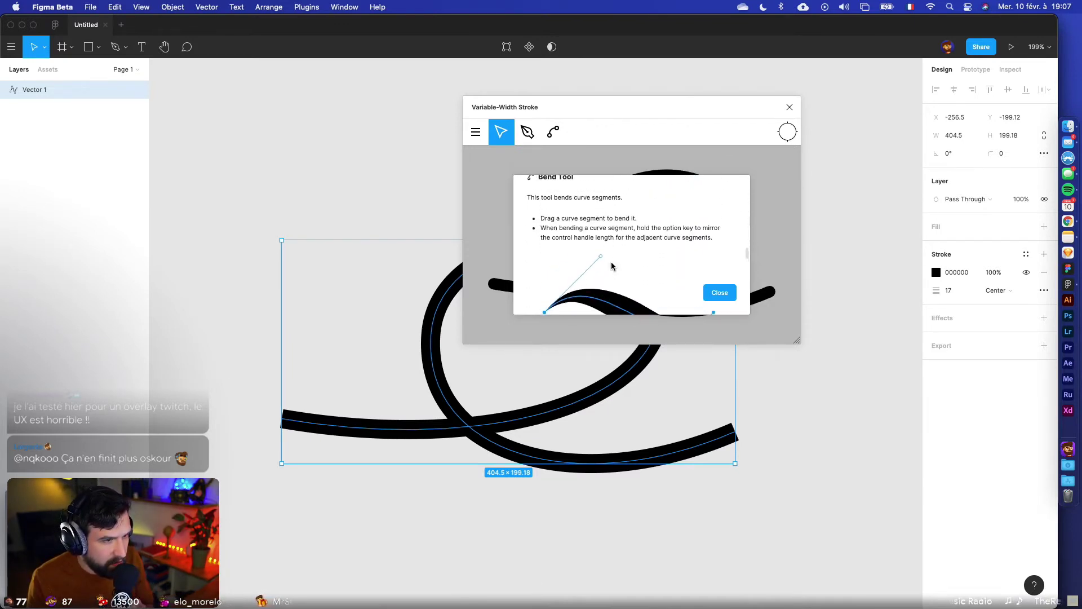
scroll(561, 227, down, 3)
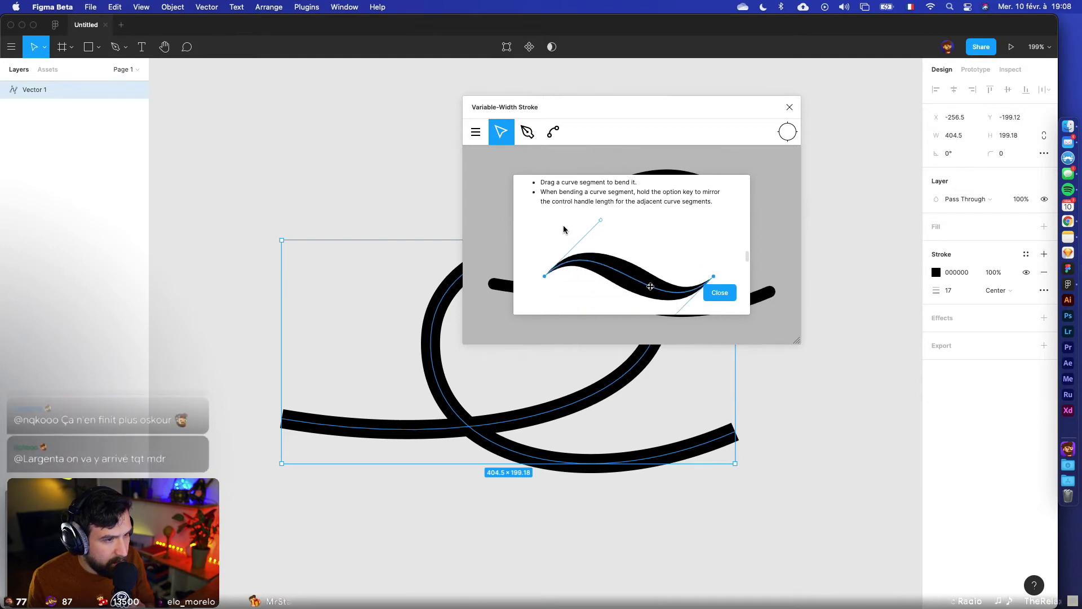
scroll(607, 265, down, 6)
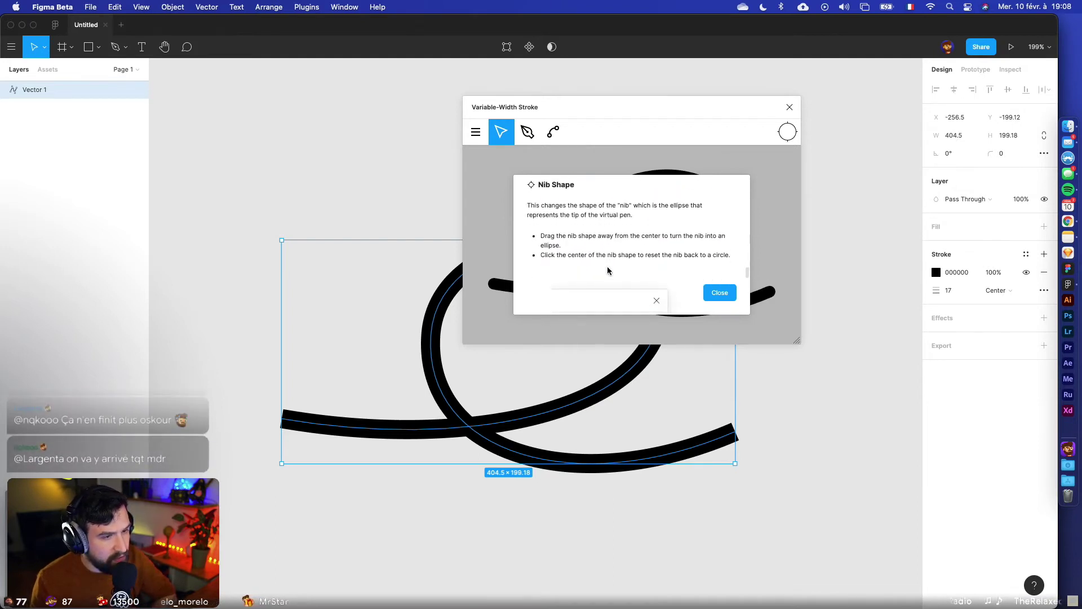
scroll(607, 275, up, 4)
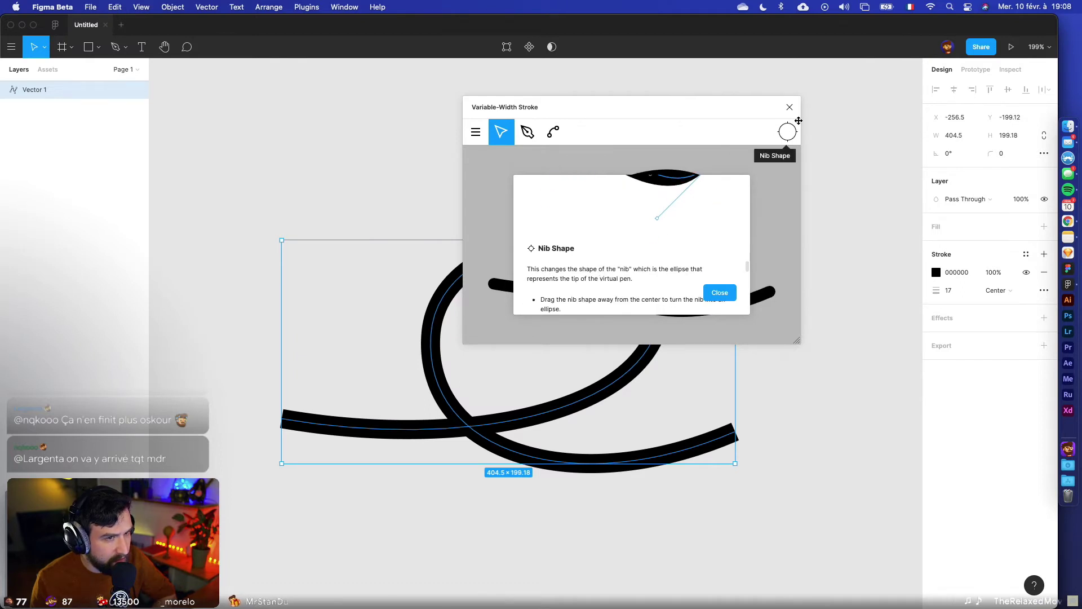
scroll(558, 273, down, 1)
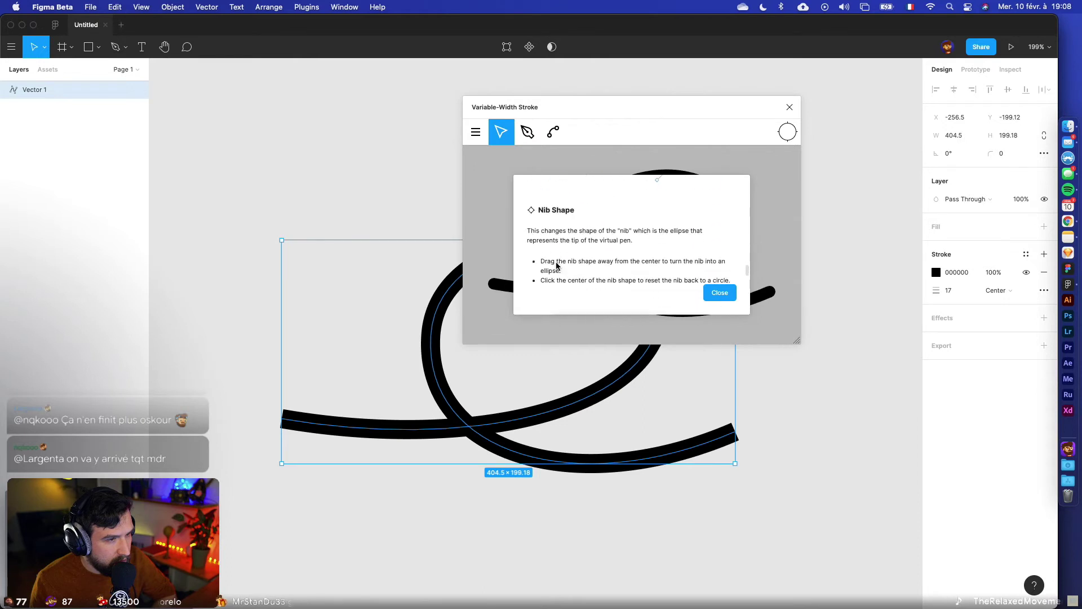
scroll(557, 266, down, 5)
scroll(556, 266, down, 5)
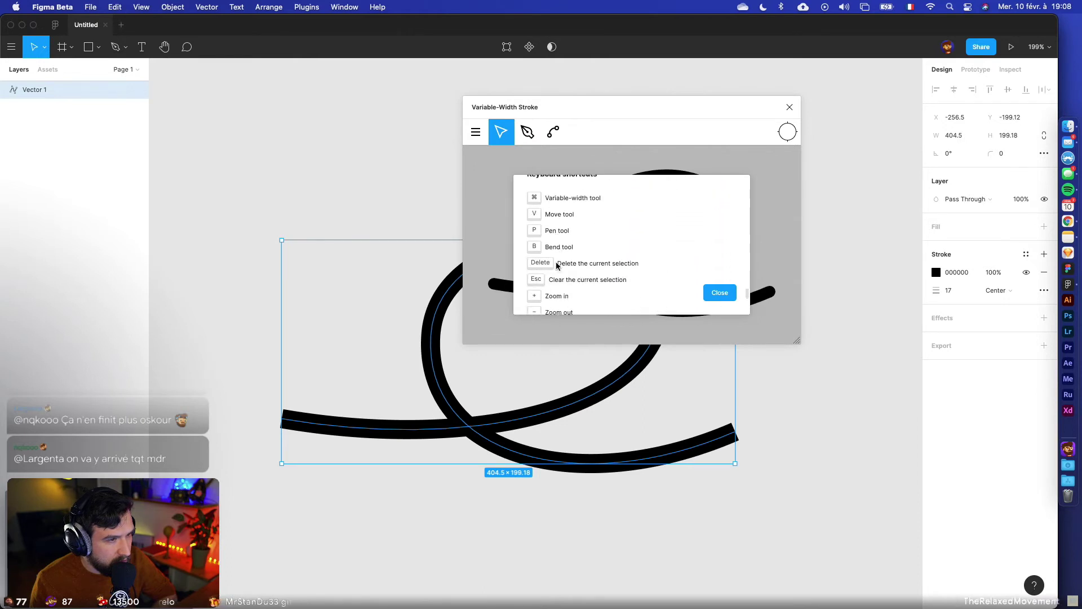
scroll(557, 266, up, 8)
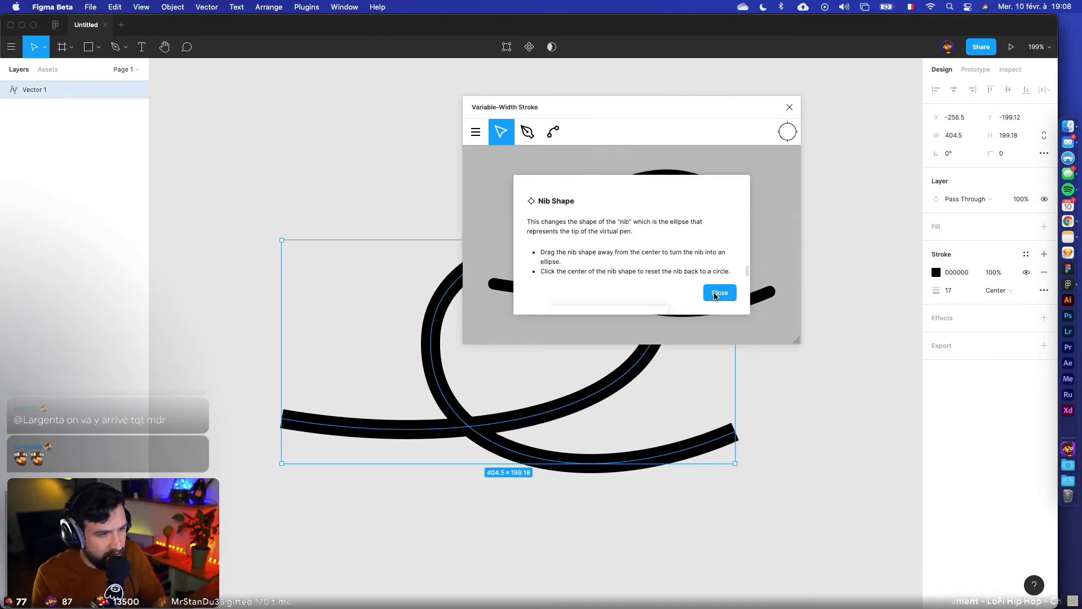
click(719, 292)
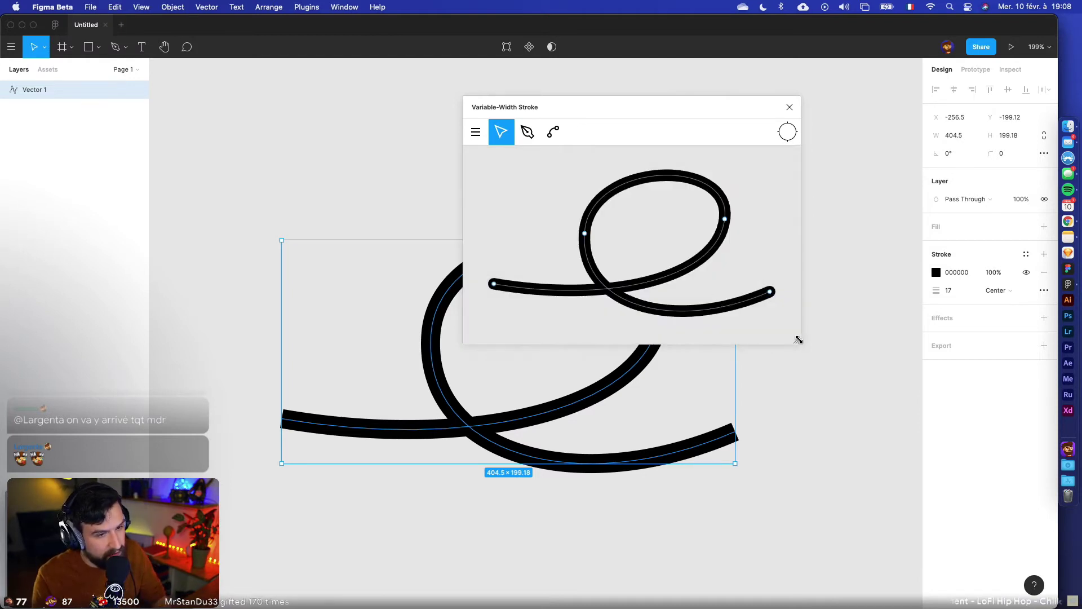
Enlarge the Variable-Width Stroke window, move it over the middle of the canvas, and centre the curve inside it.
drag(798, 339, 931, 483)
mouse_move(726, 109)
mouse_down()
mouse_move(735, 489)
mouse_move(847, 167)
mouse_move(535, 135)
mouse_move(607, 143)
mouse_up()
click(584, 250)
click(567, 331)
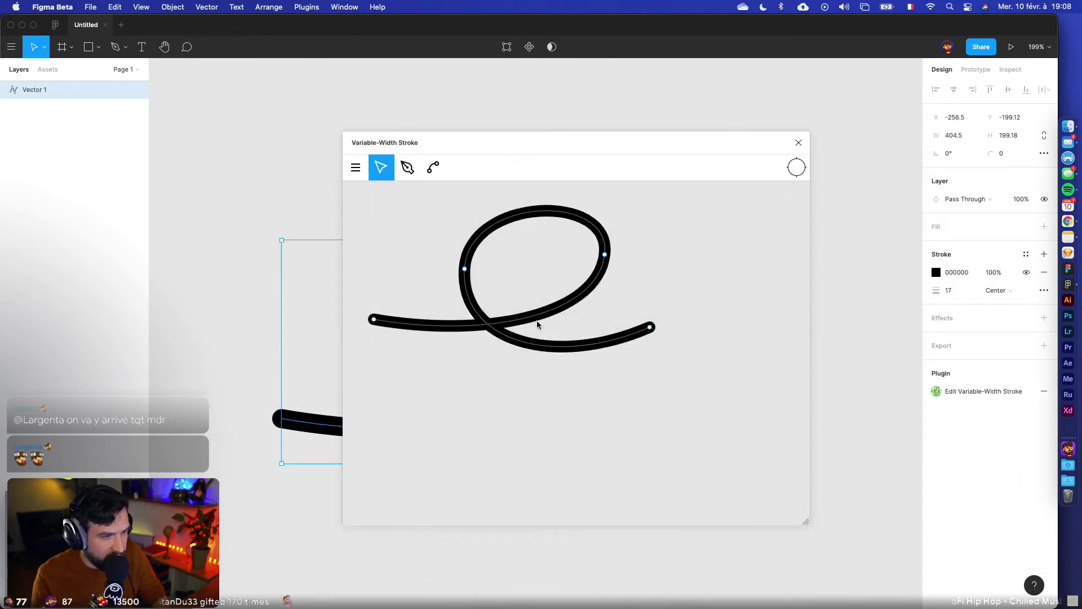
drag(565, 354, 644, 412)
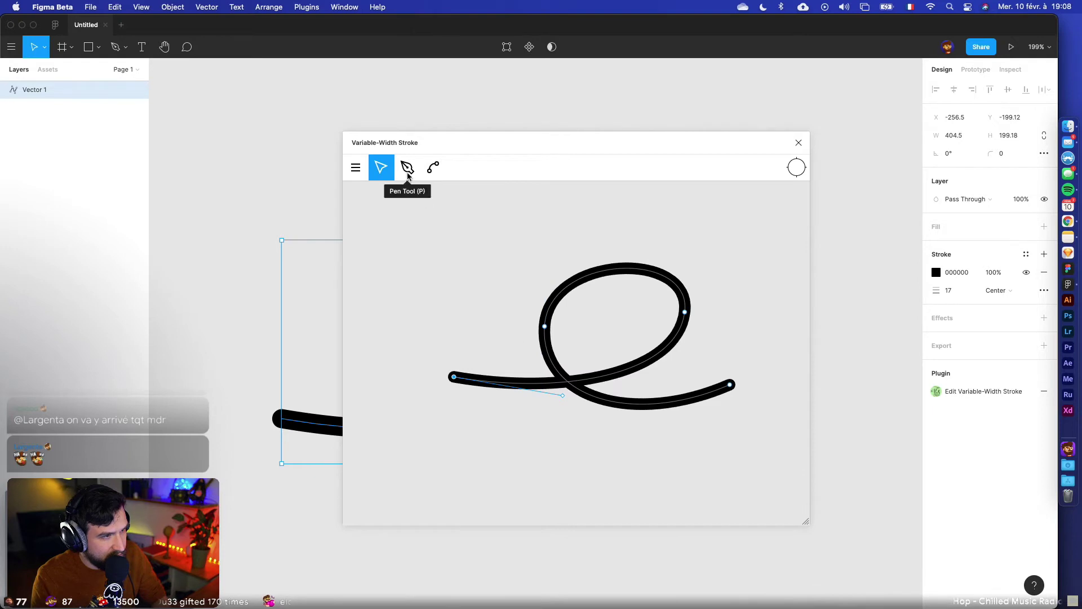
Adjust the direction of the left end's handle and shorten it with the Bend Tool.
mouse_move(562, 395)
mouse_down()
mouse_move(558, 404)
mouse_move(548, 391)
mouse_move(546, 415)
mouse_move(551, 401)
mouse_up()
drag(439, 141, 424, 118)
click(340, 149)
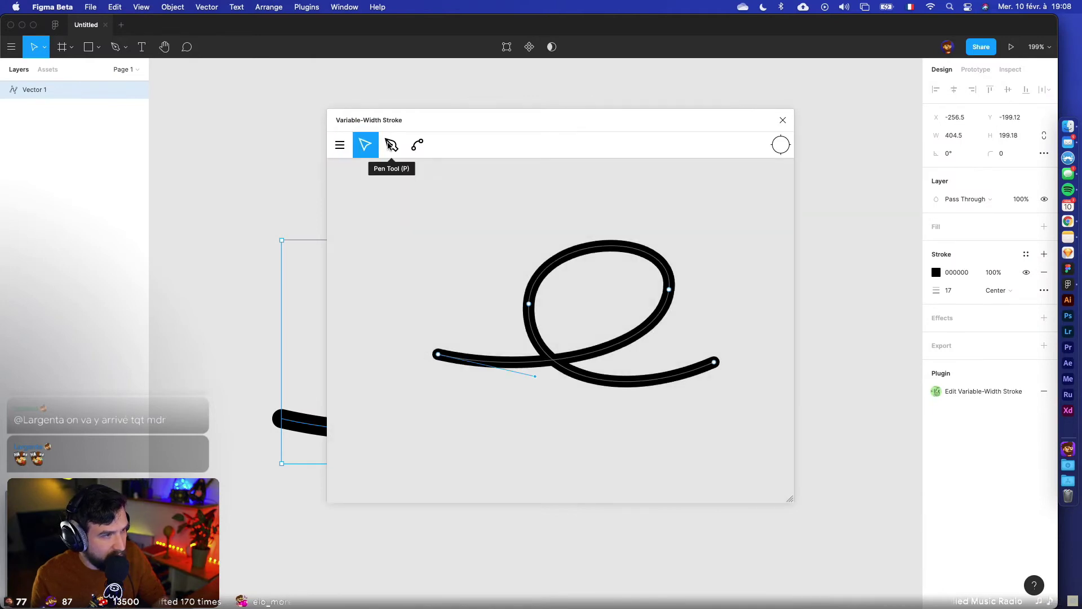
click(419, 145)
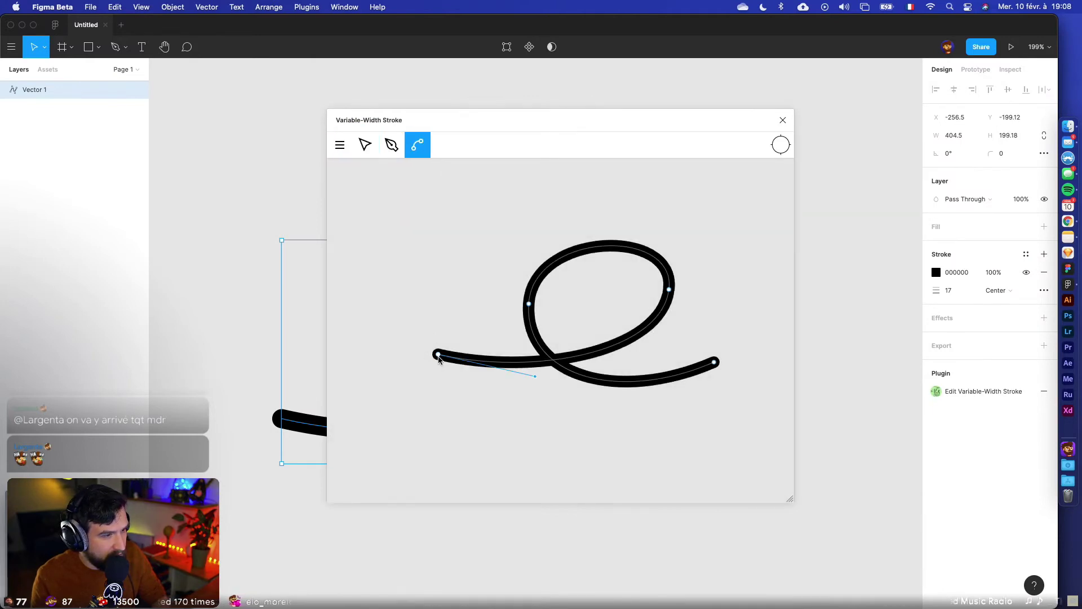
mouse_move(531, 379)
mouse_down()
mouse_move(505, 398)
mouse_move(557, 393)
mouse_move(500, 367)
mouse_up()
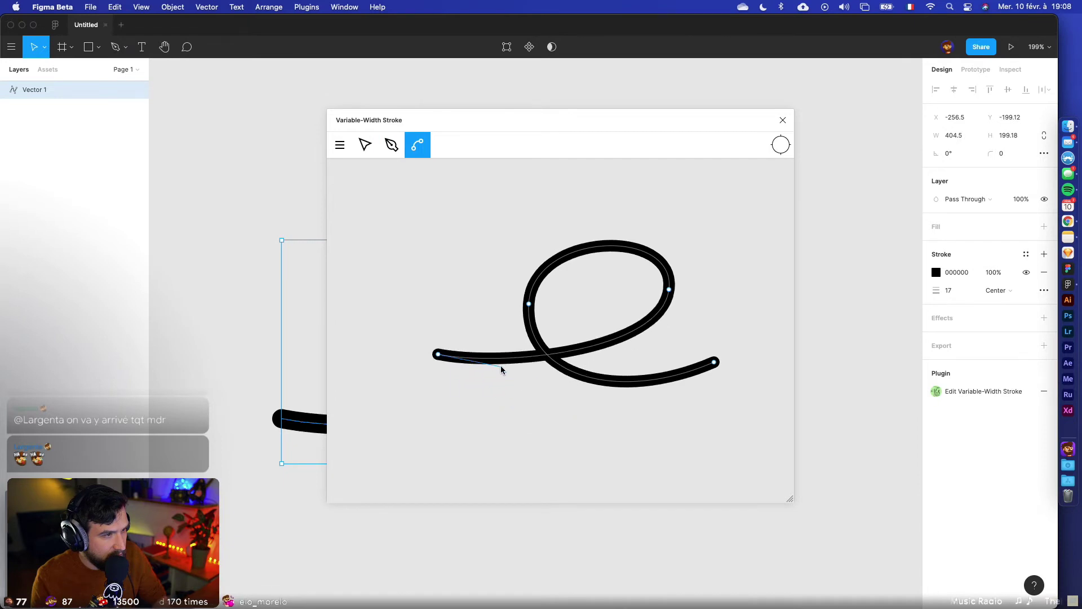
Try reshaping the curve's left tail with the Pen Tool, and undo the change.
click(392, 145)
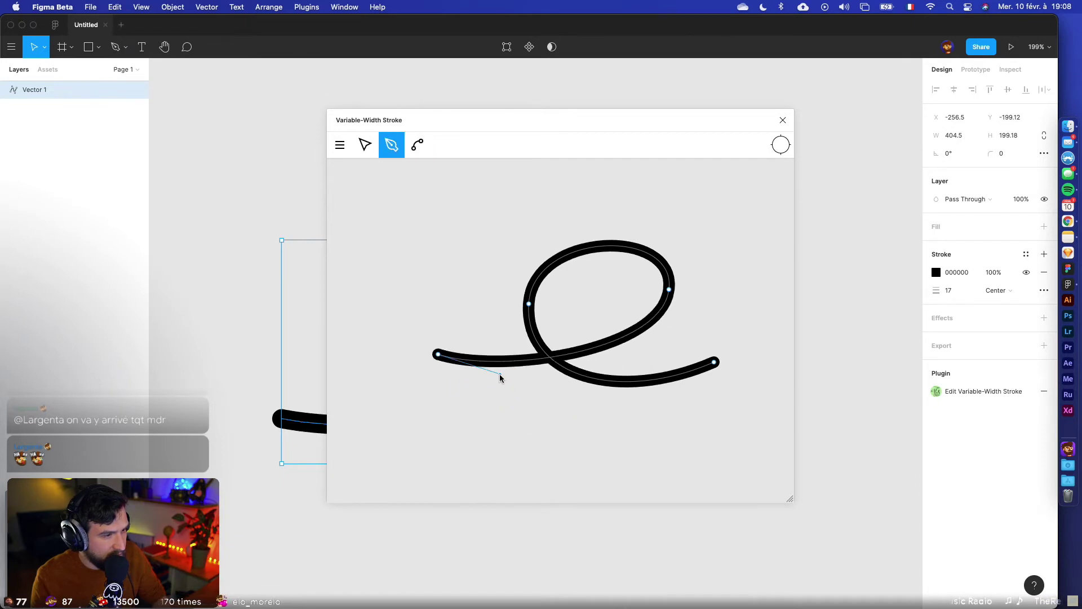
click(510, 356)
mouse_move(510, 355)
mouse_down()
mouse_move(519, 376)
mouse_move(535, 366)
mouse_move(545, 377)
mouse_move(557, 363)
mouse_move(547, 375)
mouse_up()
key(super+z)
With the Bend Tool, round out the loop, pull both curve ends slightly inward, and bend the left tail downward.
click(417, 146)
drag(584, 248, 589, 242)
drag(539, 344, 705, 362)
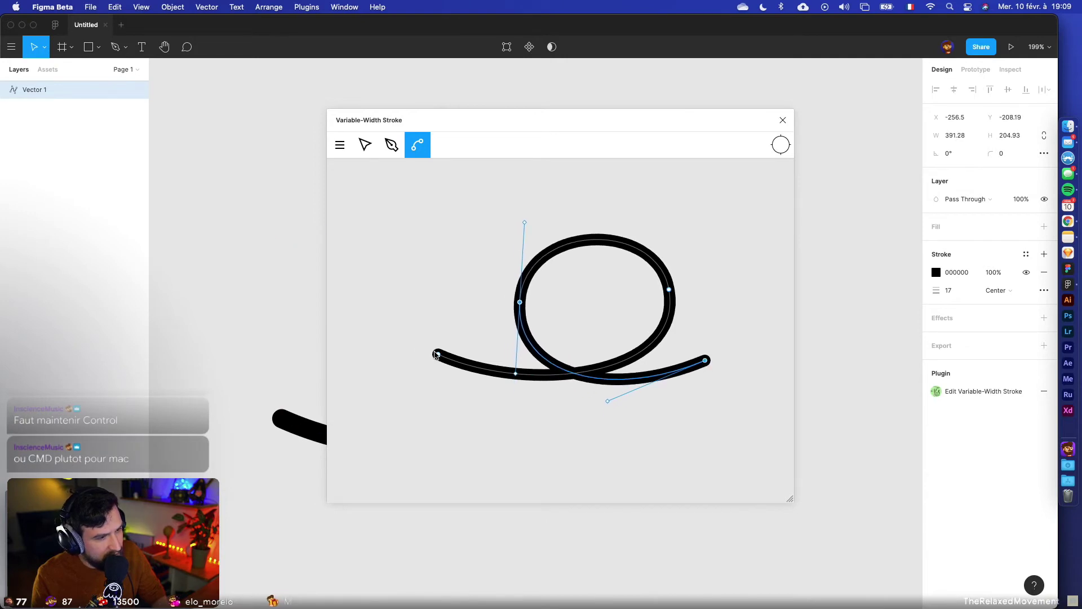
mouse_move(439, 356)
mouse_down()
mouse_move(454, 328)
mouse_move(451, 350)
mouse_up()
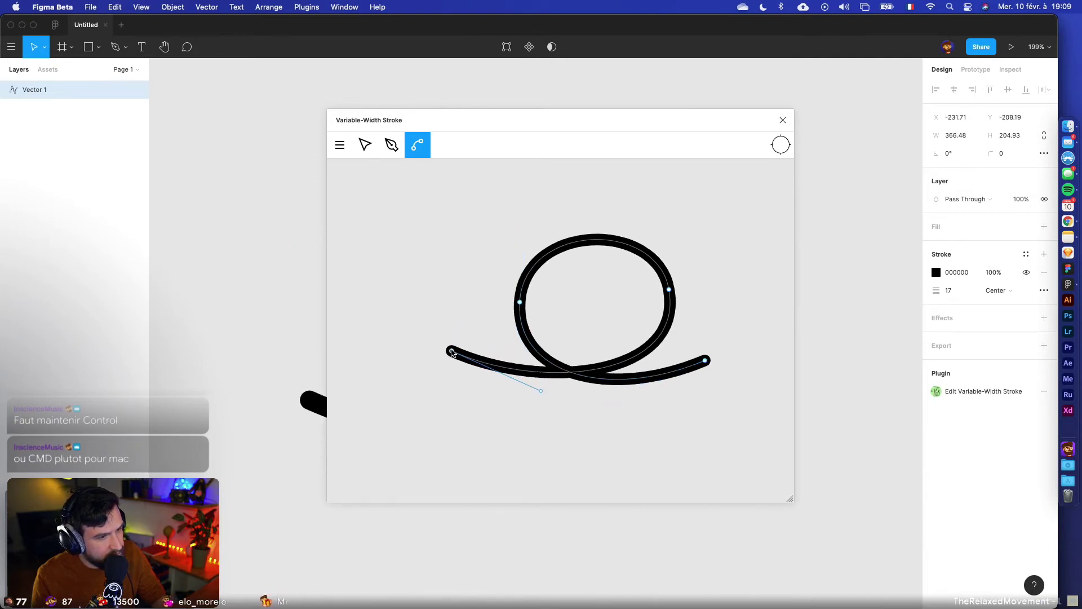
drag(543, 373, 555, 394)
Try moving the left end and the loop's right-hand point and bending the adjoining segments, and undo these changes.
drag(451, 351, 470, 328)
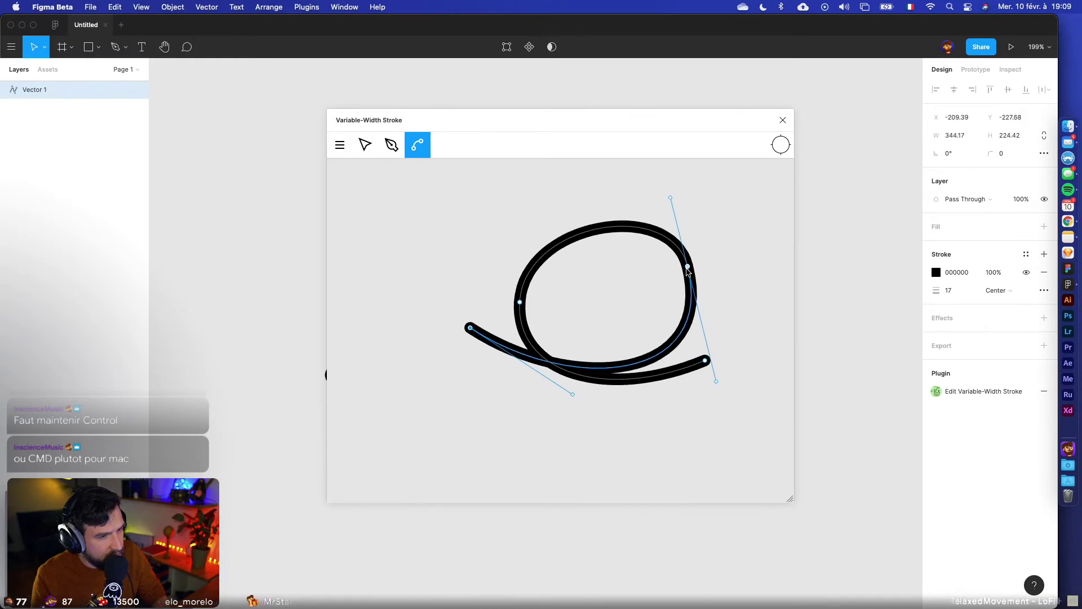
drag(687, 270, 679, 284)
drag(463, 350, 466, 319)
drag(564, 378, 589, 398)
mouse_move(612, 238)
mouse_down()
mouse_move(580, 211)
mouse_move(620, 235)
mouse_up()
key(super+z)
key(super+z)
key(super+z)
key(super+z)
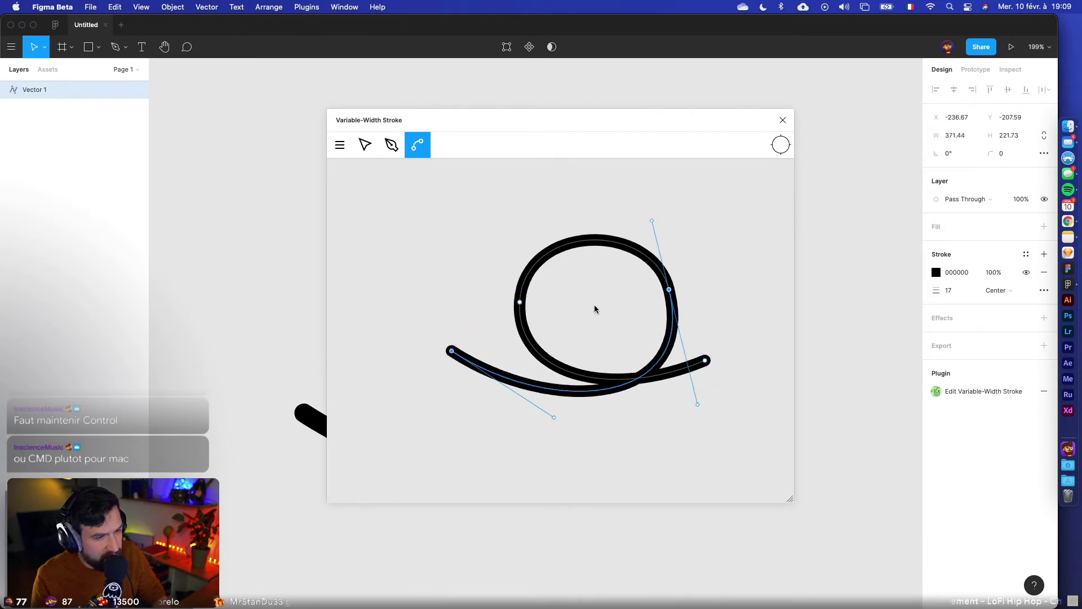
Move the curve's right end down and outward, and shift the left tail segment slightly downward with the Move Tool.
drag(706, 359, 722, 391)
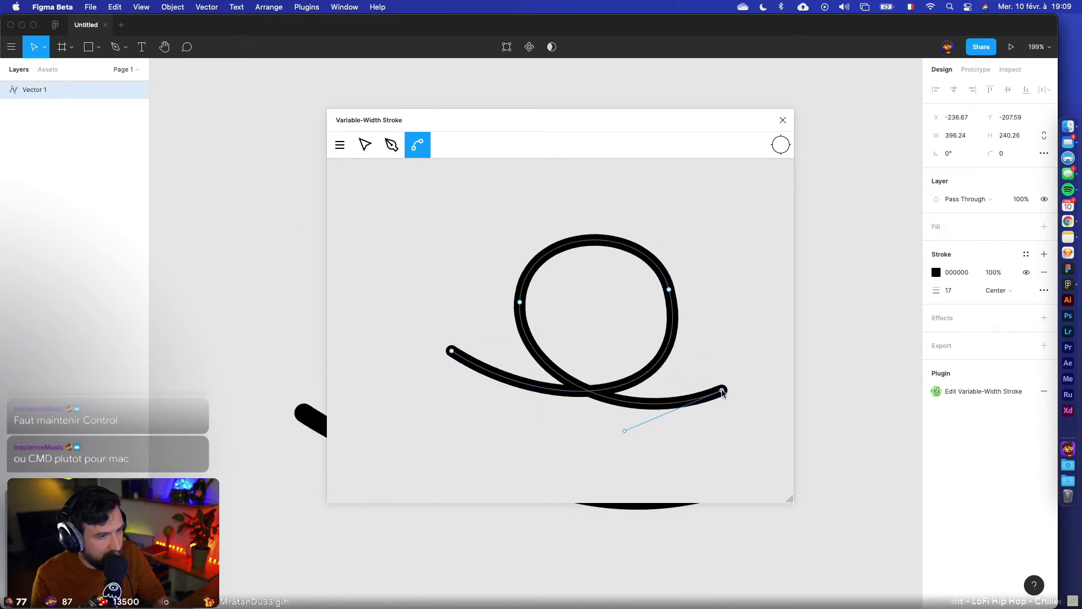
click(365, 145)
drag(518, 386, 513, 393)
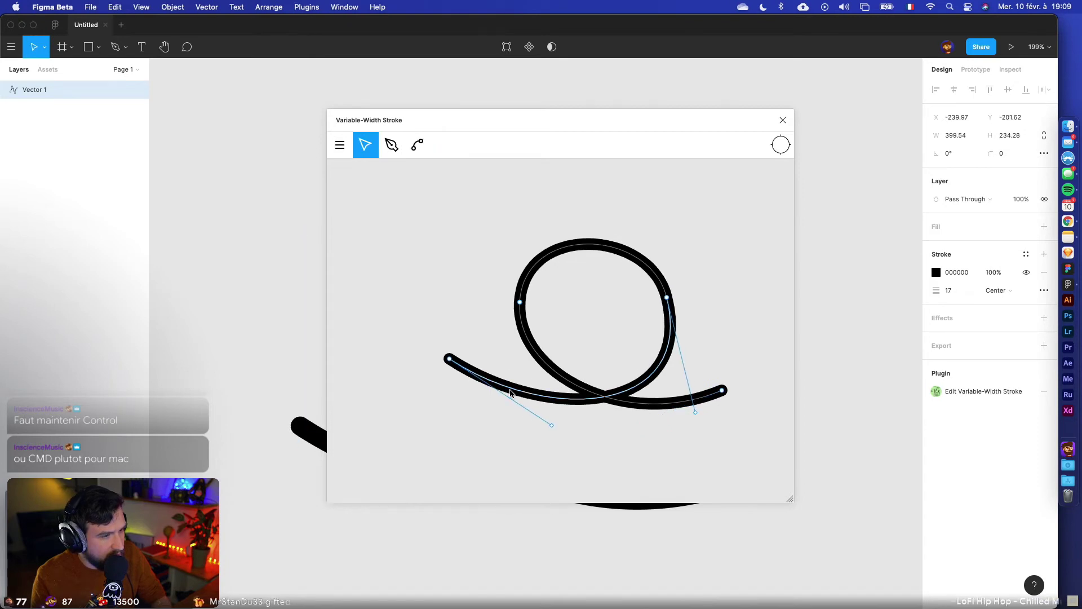
Undo the last shift of the curve's left tail segment.
key(super+z)
click(510, 383)
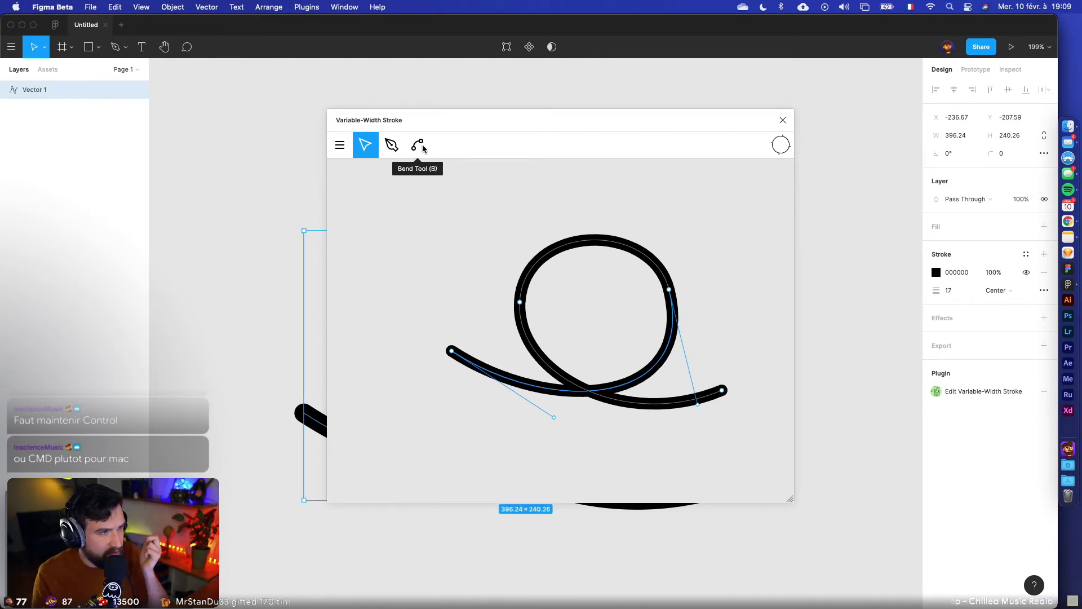
Read the plugin help on how the Variable-Width Tool places and changes stroke width adjustments.
click(340, 144)
click(361, 197)
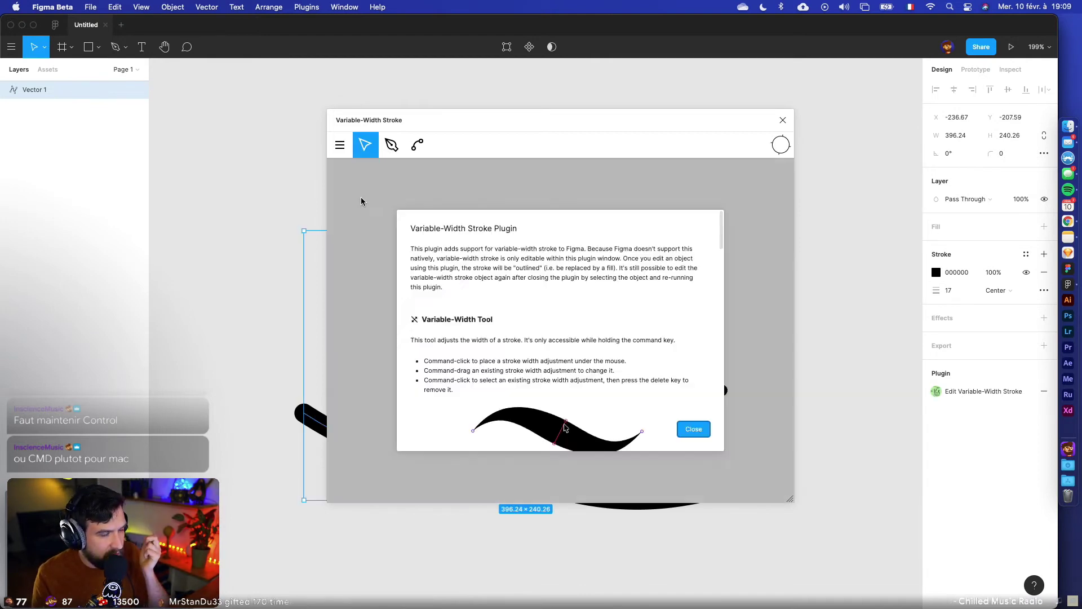
scroll(461, 312, down, 2)
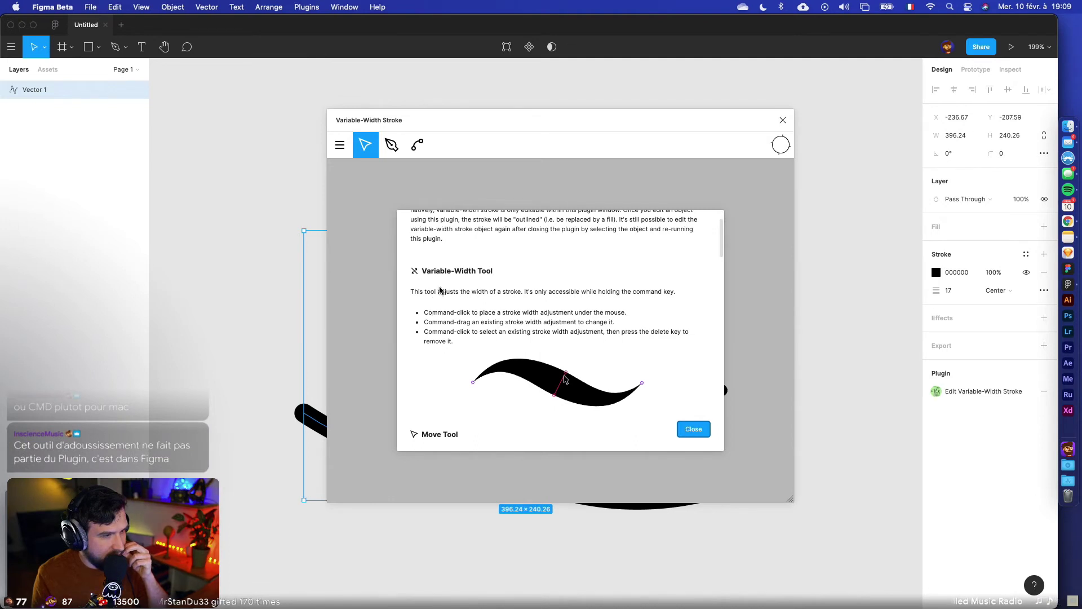
click(693, 429)
click(417, 145)
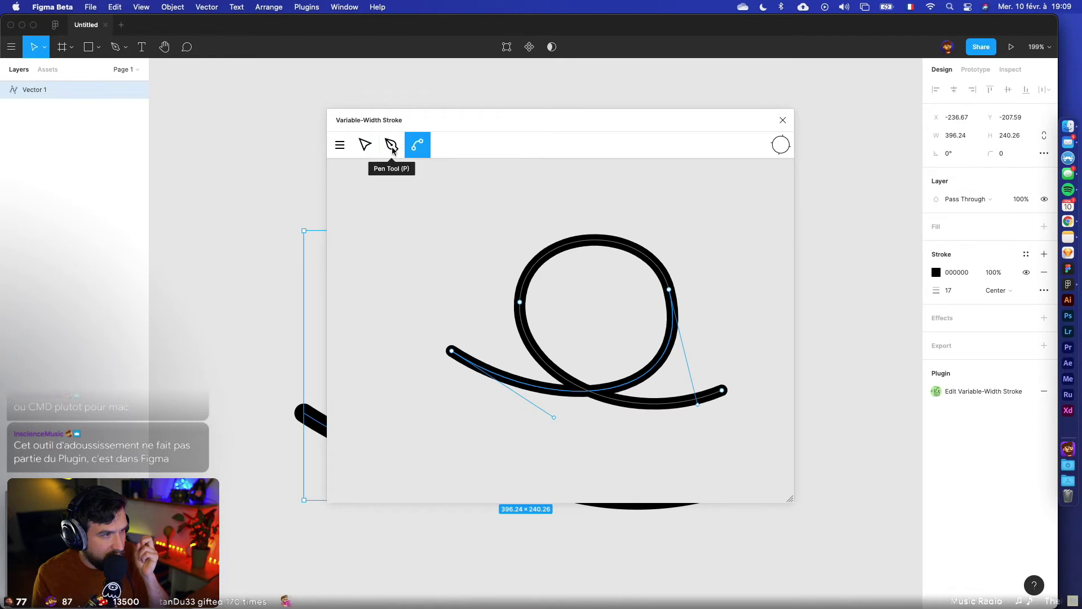
click(340, 145)
click(391, 145)
click(365, 144)
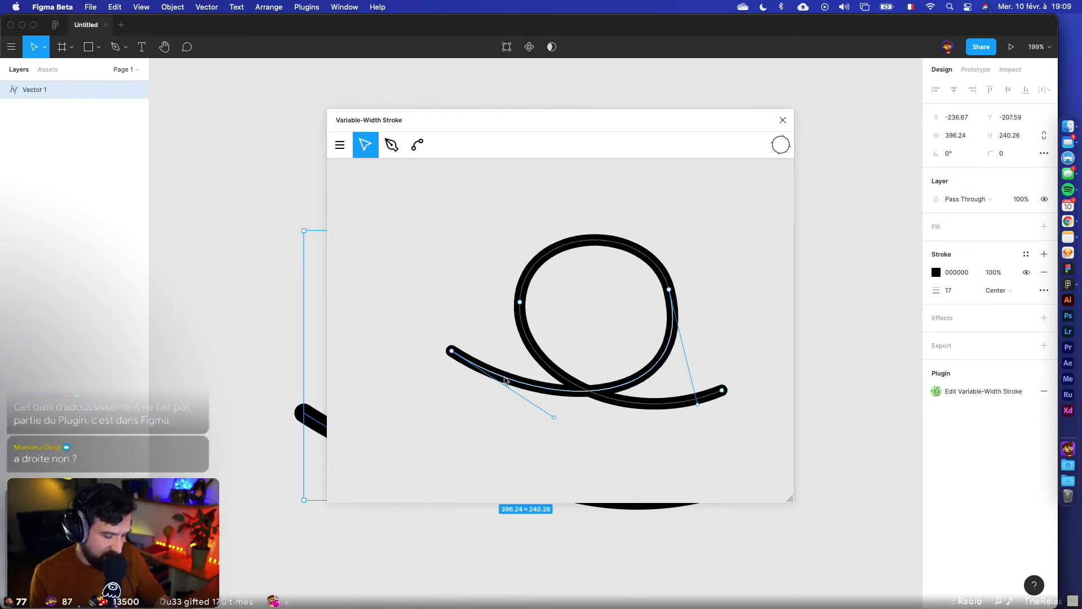
With the Variable-Width Tool, widen the stroke strongly at the curve's left end and moderately at its right end.
drag(452, 350, 467, 328)
click(722, 391)
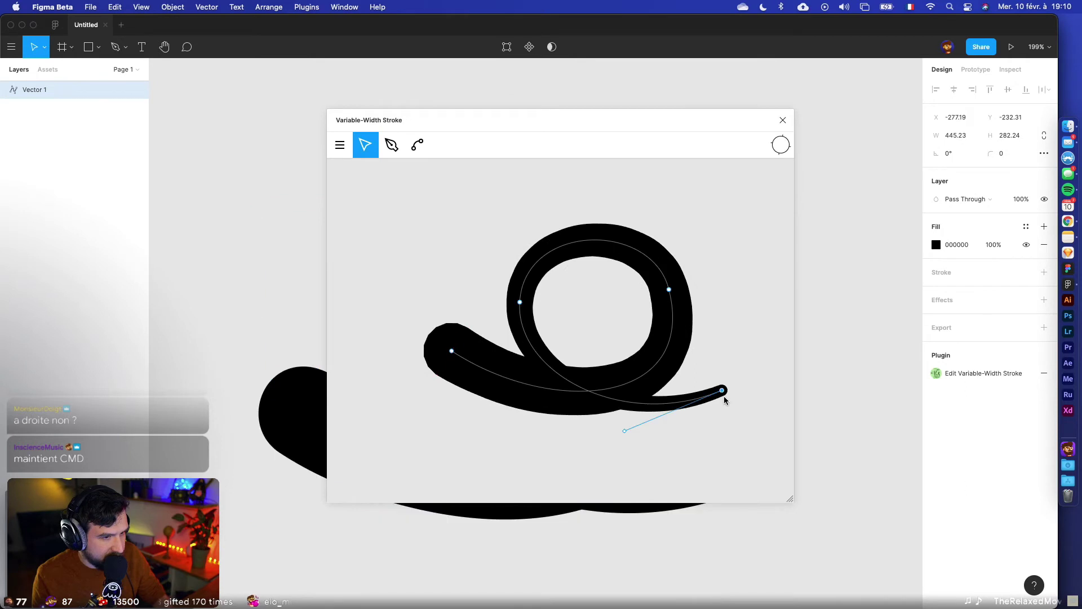
key(super)
mouse_move(725, 397)
mouse_down()
mouse_move(740, 421)
mouse_move(723, 391)
mouse_move(728, 401)
mouse_up()
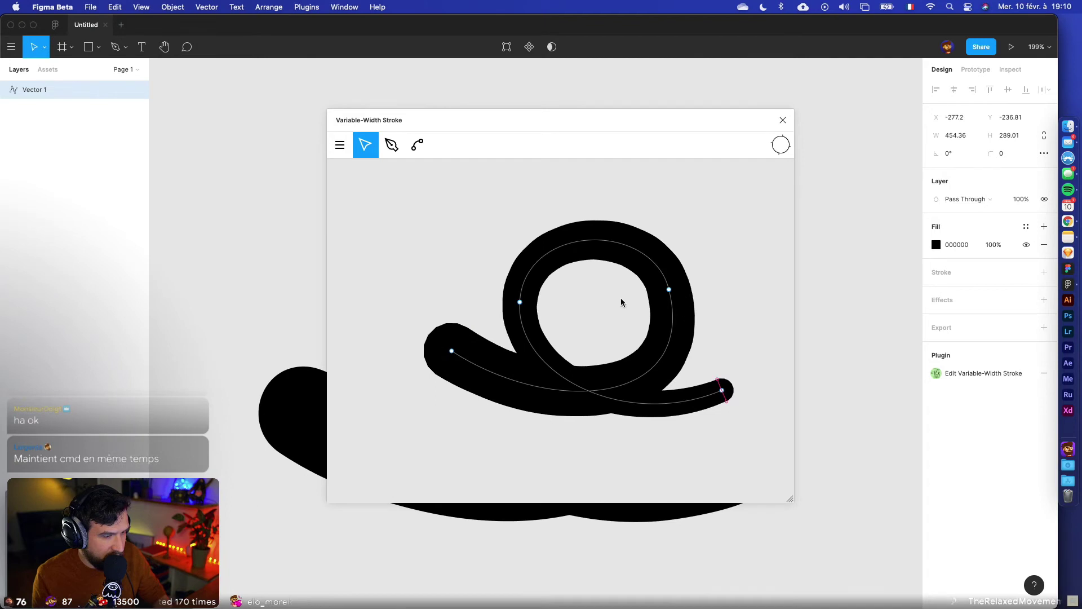
Add a width adjustment near the top of the loop and widen the stroke strongly there.
click(669, 288)
click(595, 240)
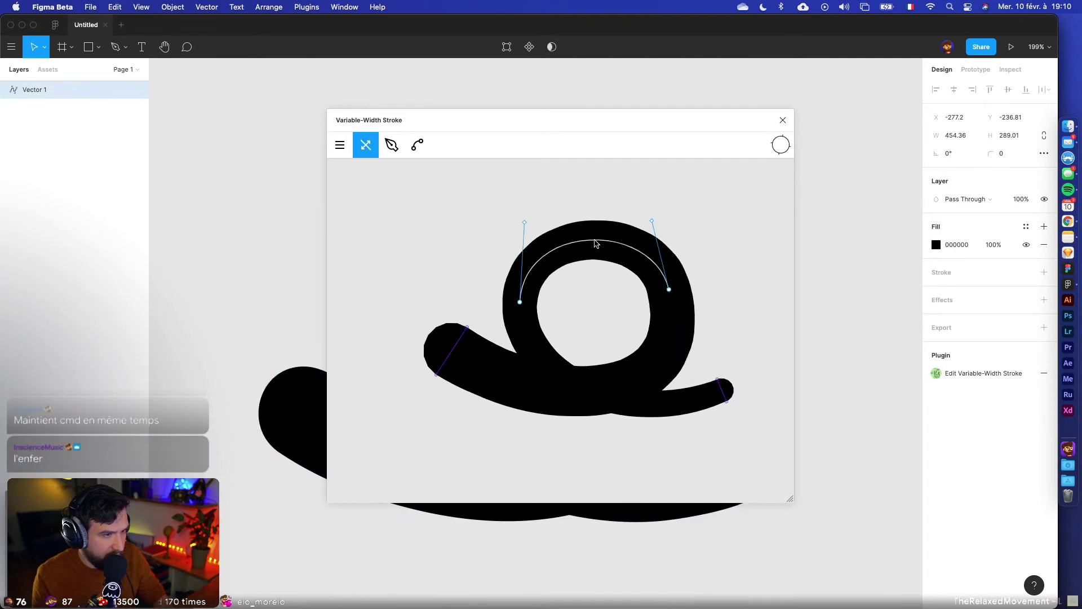
super+click(669, 289)
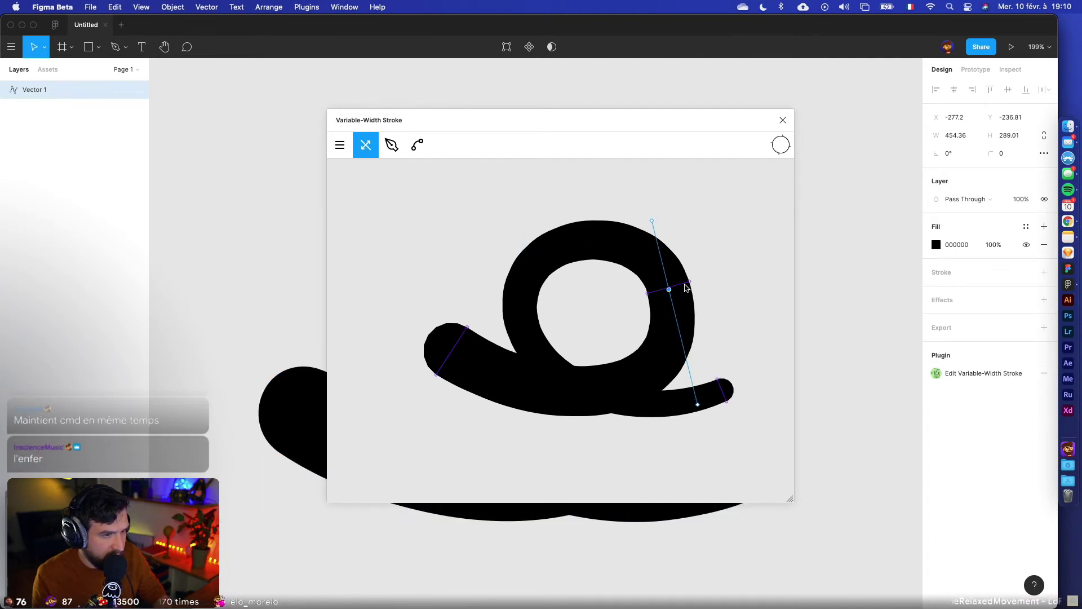
drag(587, 242, 609, 204)
Narrow the stroke strongly at the curve's left end and slightly at its right end, returning to the Move Tool.
drag(468, 328, 461, 350)
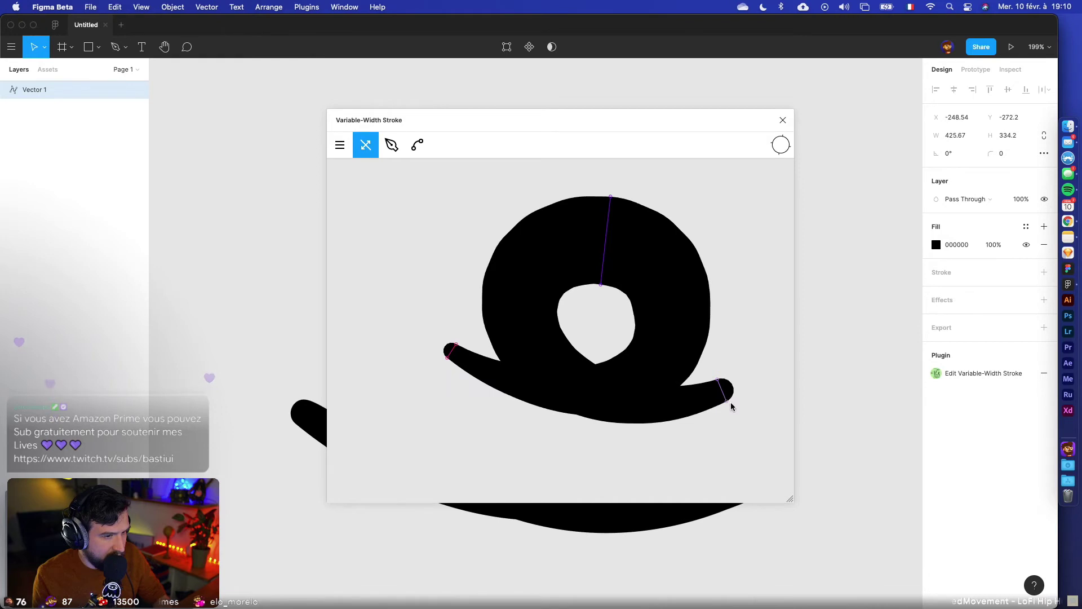
drag(730, 401, 725, 390)
key(v)
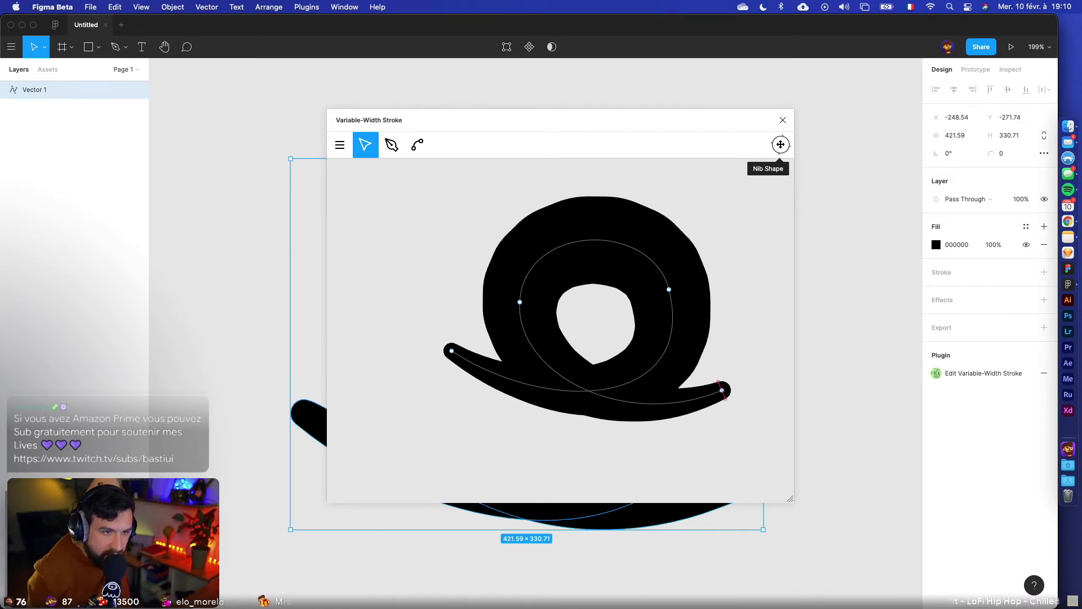
Look up in the plugin help how the Nib Shape control changes and resets the pen tip.
click(780, 144)
click(780, 145)
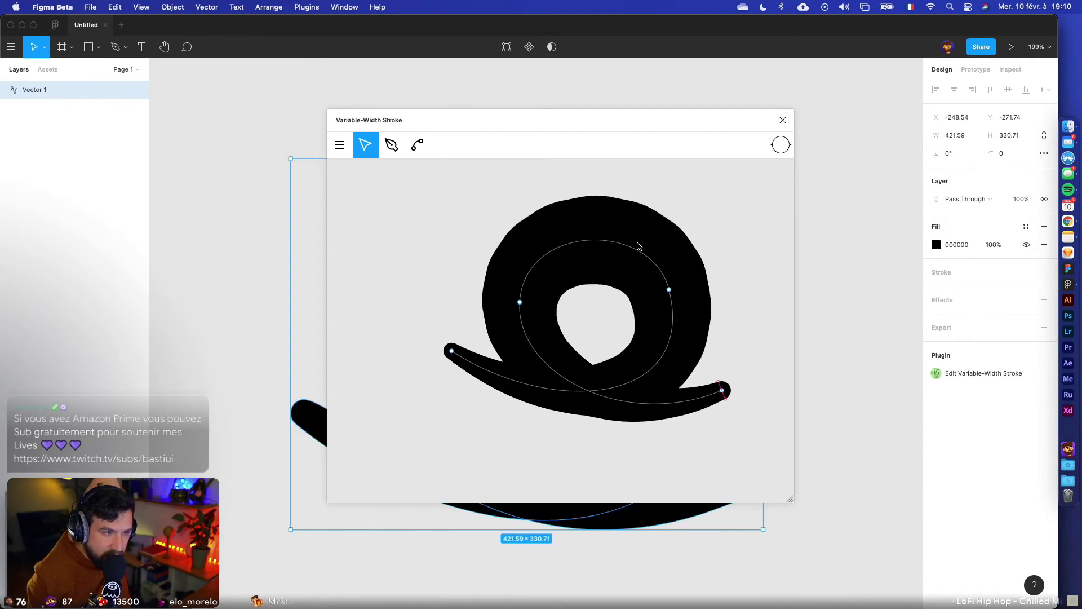
click(670, 289)
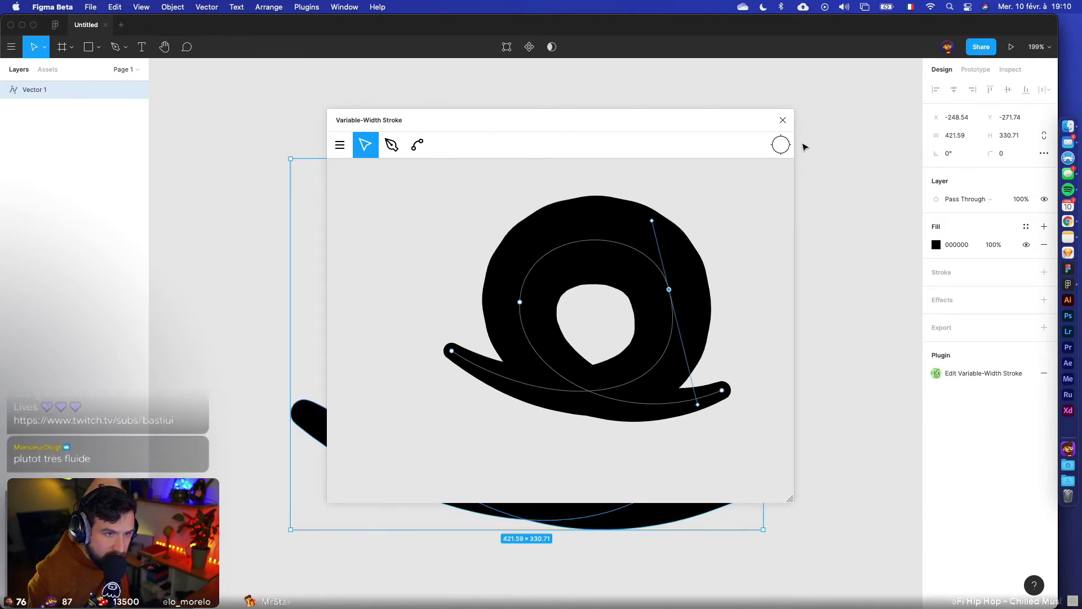
click(340, 147)
click(372, 196)
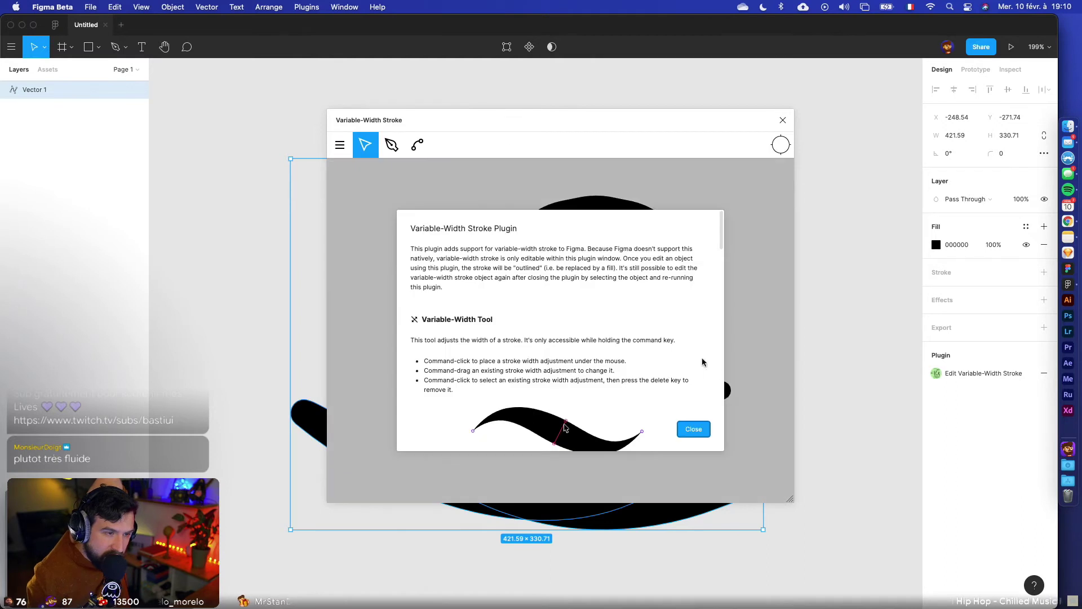
scroll(546, 369, down, 2)
scroll(545, 369, down, 10)
scroll(563, 371, up, 8)
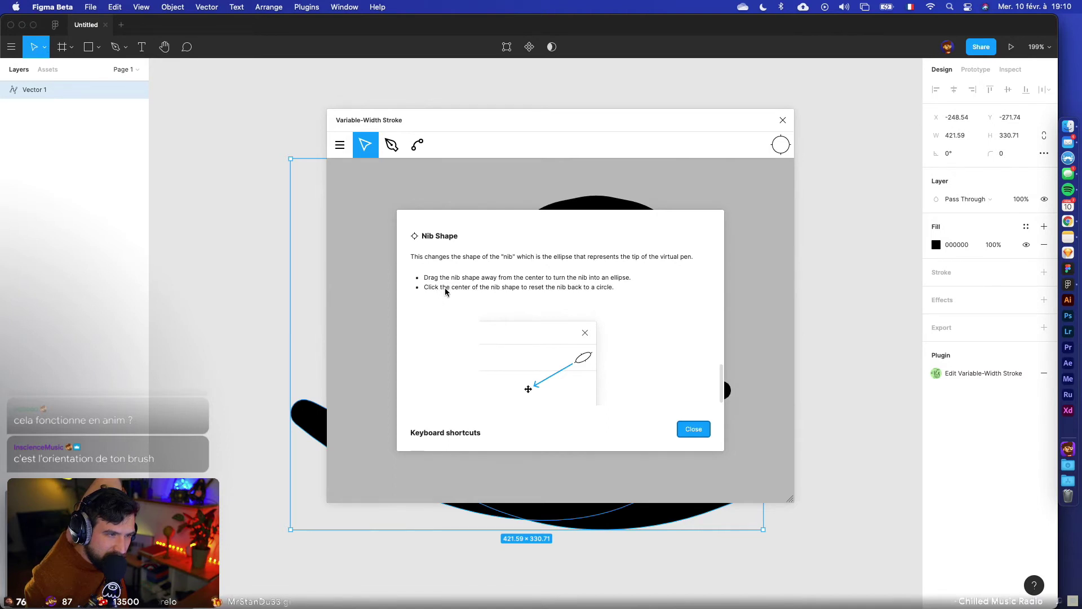
click(696, 429)
Change the nib shape from a circle to a slightly slanted ellipse, close the plugin window and deselect the shape.
mouse_move(781, 145)
mouse_down()
mouse_move(736, 155)
mouse_move(780, 116)
mouse_move(734, 173)
mouse_move(707, 183)
mouse_move(700, 244)
mouse_move(691, 183)
mouse_move(770, 152)
mouse_move(806, 162)
mouse_move(732, 184)
mouse_move(712, 213)
mouse_move(781, 190)
mouse_move(744, 141)
mouse_move(723, 178)
mouse_move(742, 145)
mouse_move(811, 127)
mouse_move(746, 172)
mouse_move(775, 182)
mouse_move(760, 162)
mouse_up()
click(781, 144)
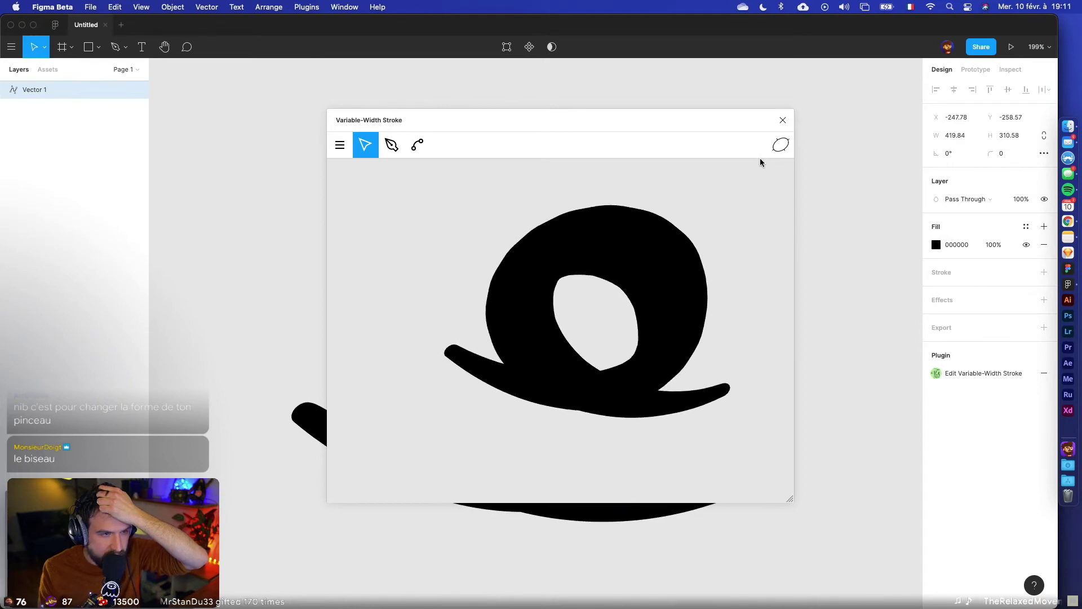
click(783, 120)
click(802, 359)
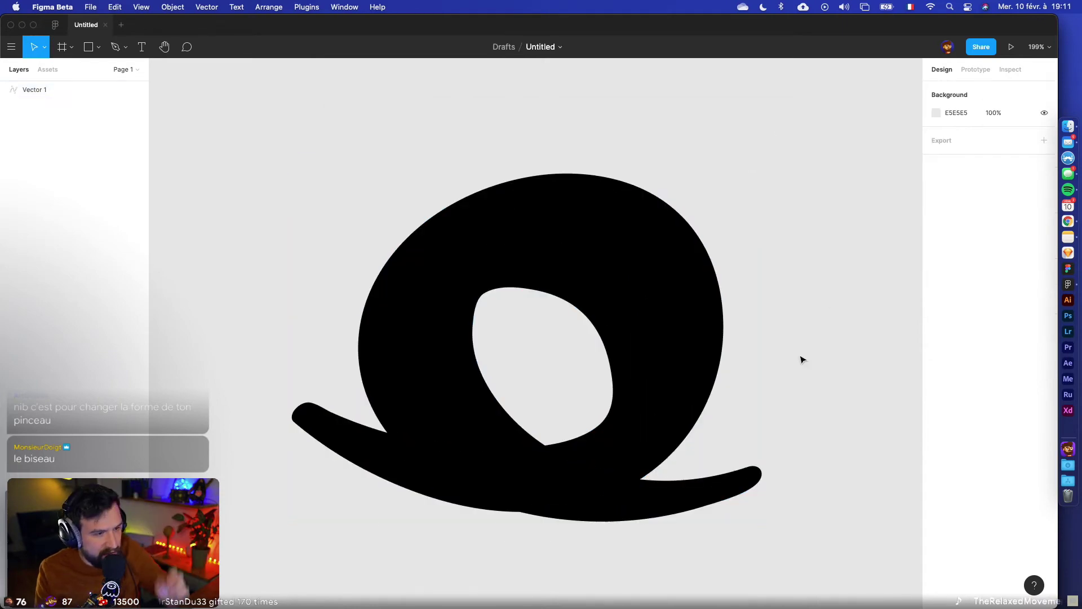
Move the looped shape up and to the left on the canvas, to X -416 and Y -499.
scroll(777, 394, down, 10)
scroll(802, 386, up, 3)
drag(701, 382, 654, 295)
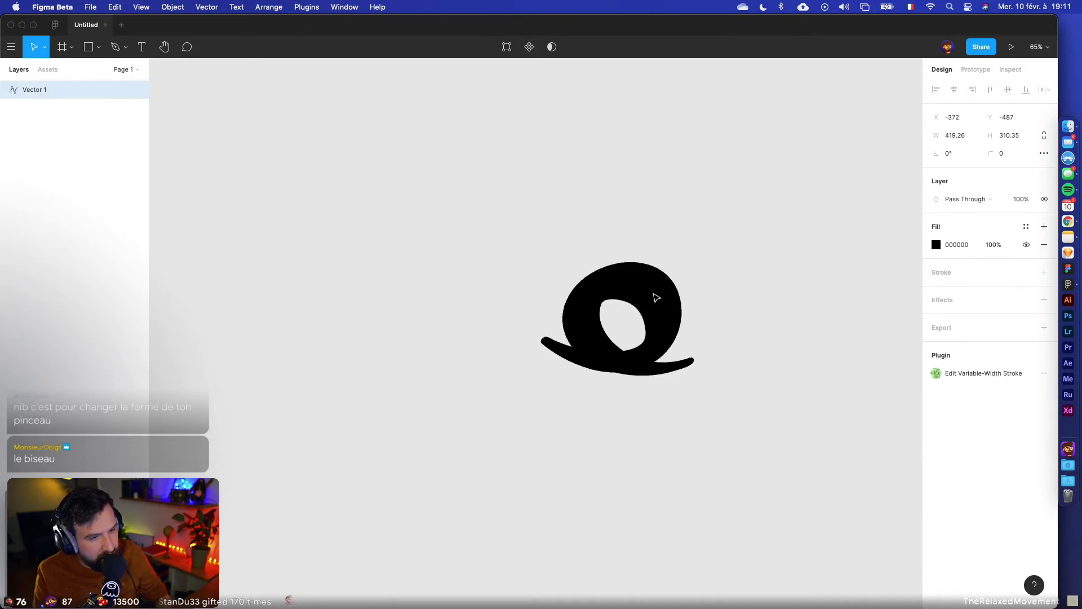
click(703, 313)
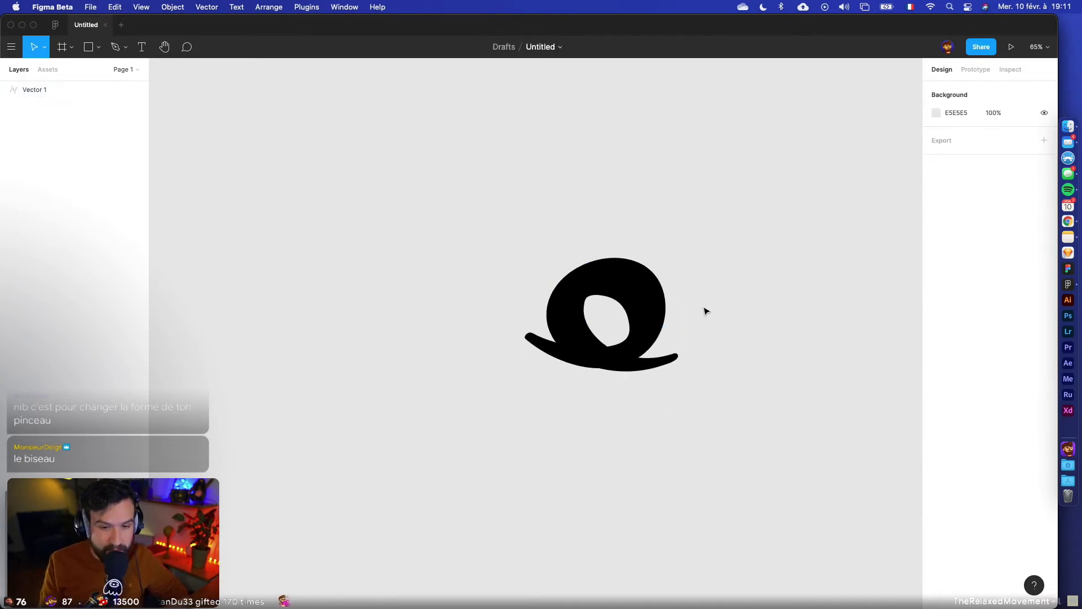
Try placing a copy of the looped shape to its right, and delete the copy.
key(super+a)
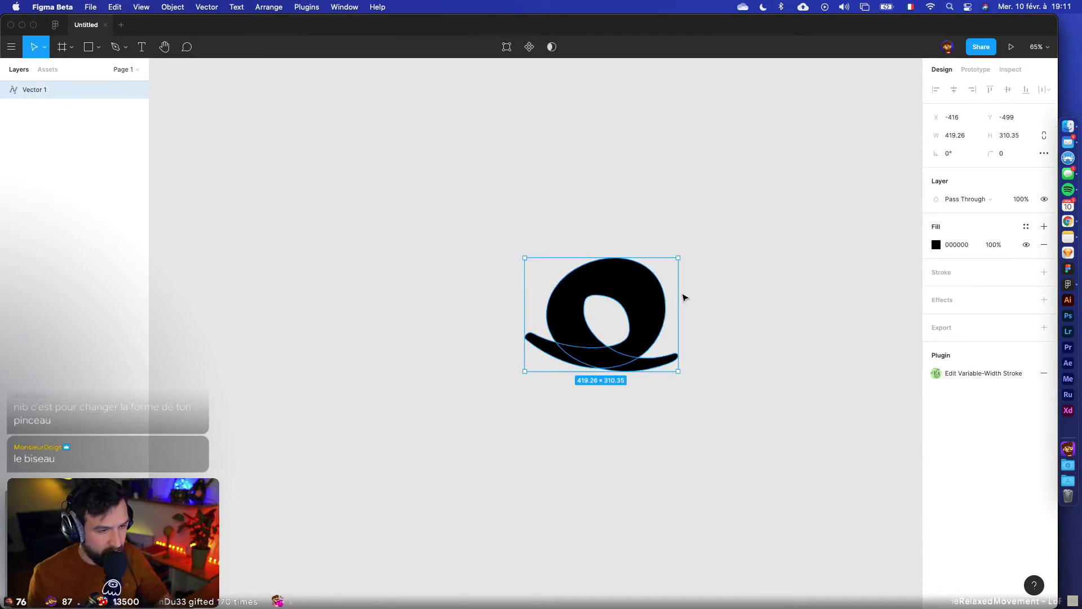
scroll(688, 299, right, 2)
click(681, 299)
scroll(536, 314, up, 4)
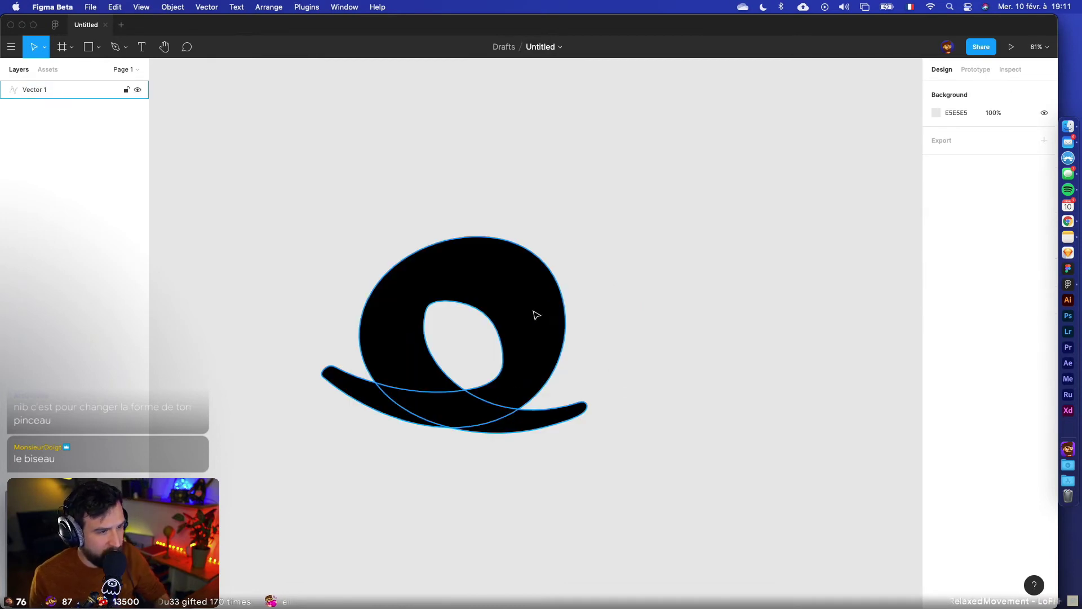
click(507, 308)
scroll(496, 310, up, 6)
scroll(513, 309, down, 5)
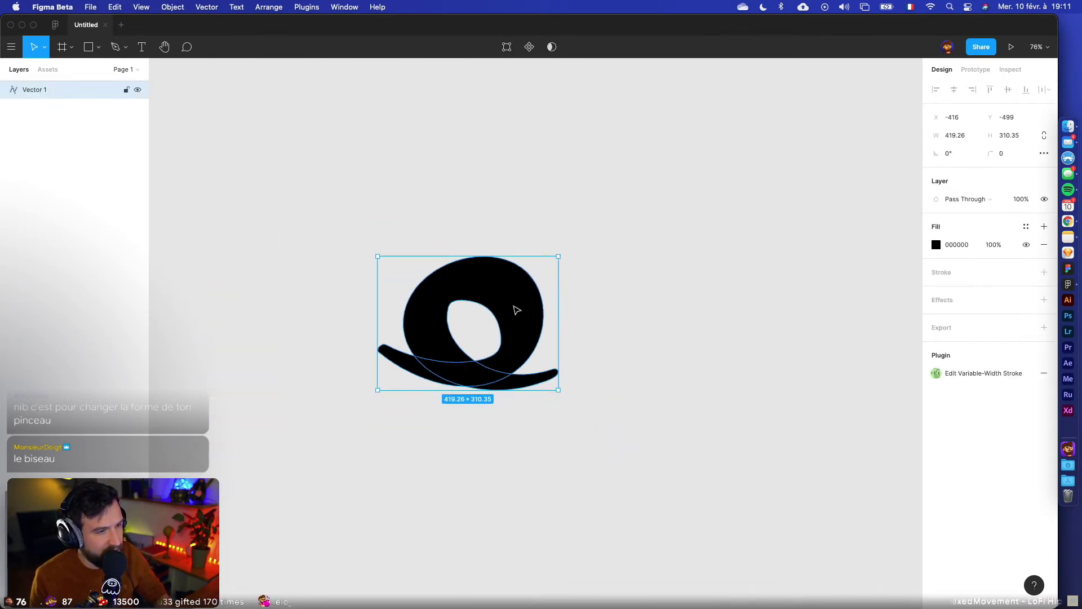
drag(514, 308, 676, 312)
key(Delete)
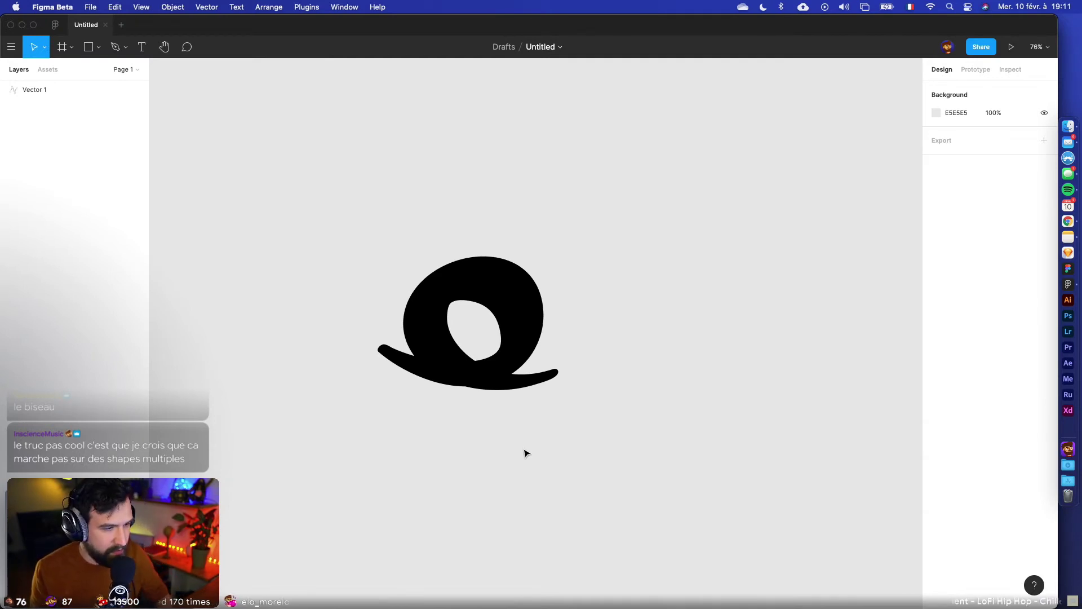
With the Pen tool, start a new path right of the looped shape with a rising curved stroke ending in a corner point.
scroll(622, 361, up, 3)
scroll(623, 358, right, 2)
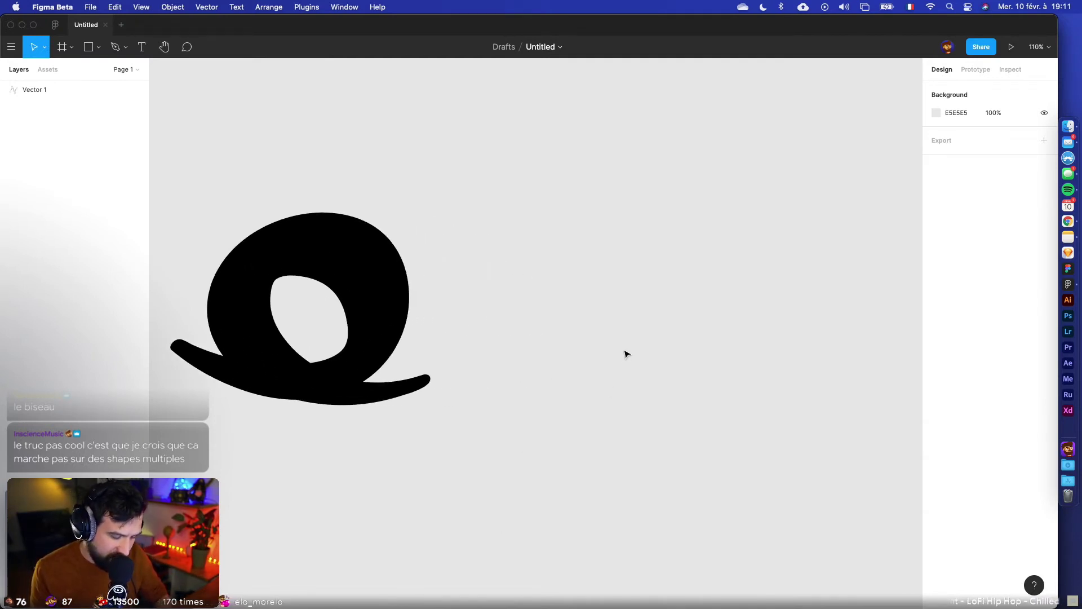
click(116, 47)
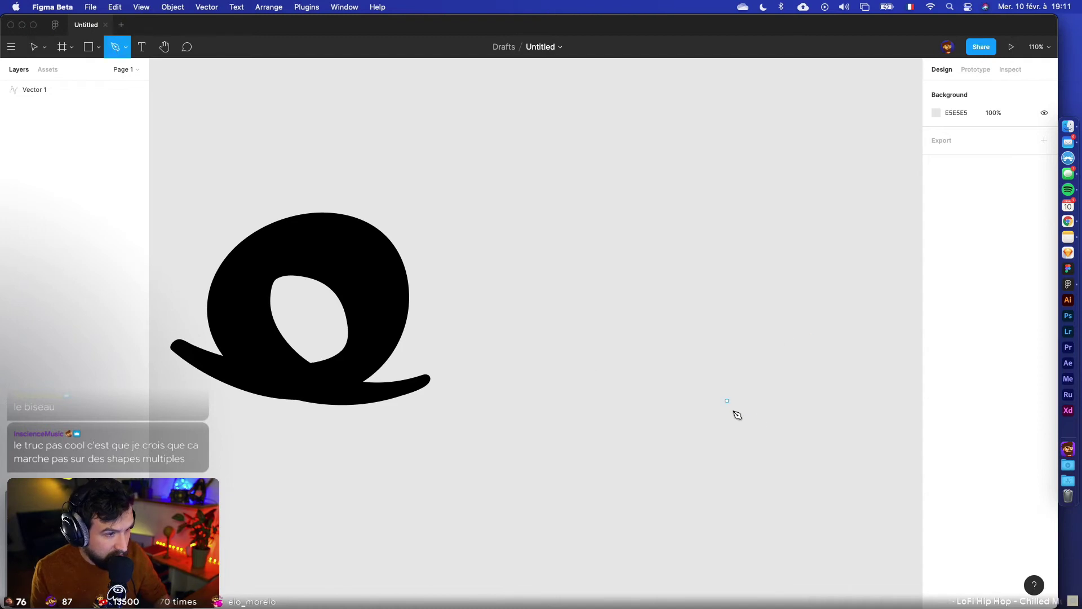
scroll(677, 335, right, 3)
scroll(594, 339, down, 3)
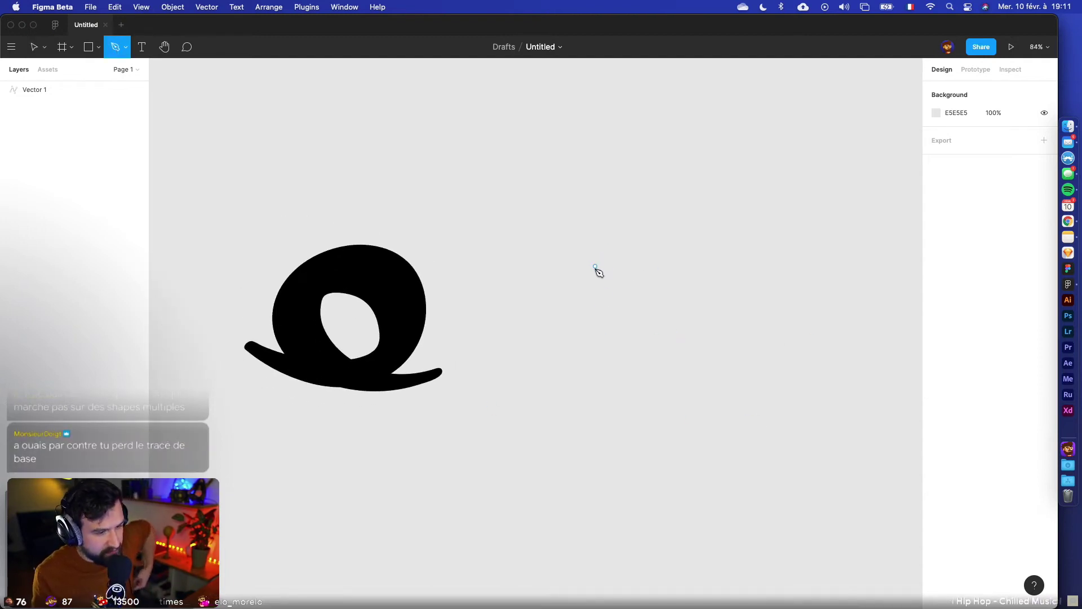
scroll(599, 272, right, 2)
scroll(599, 272, down, 1)
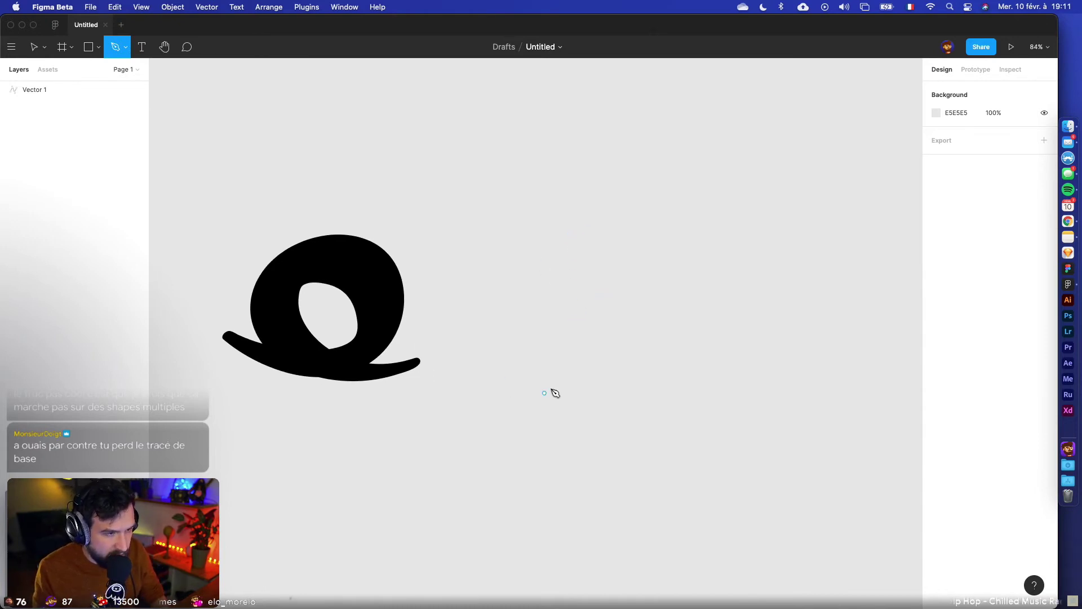
click(508, 394)
drag(607, 223, 612, 65)
key(super+z)
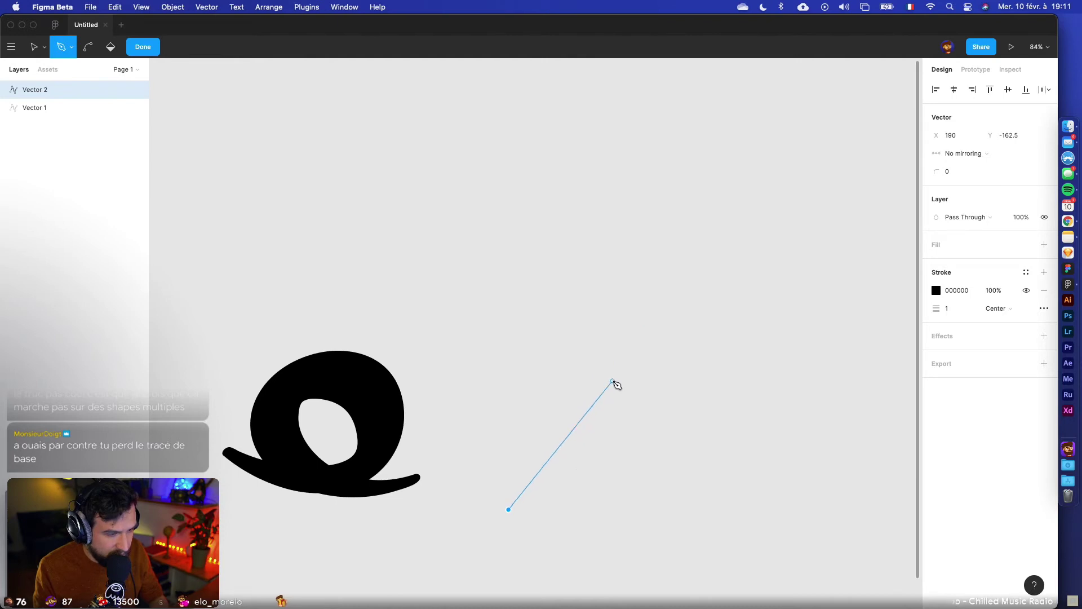
drag(613, 380, 614, 247)
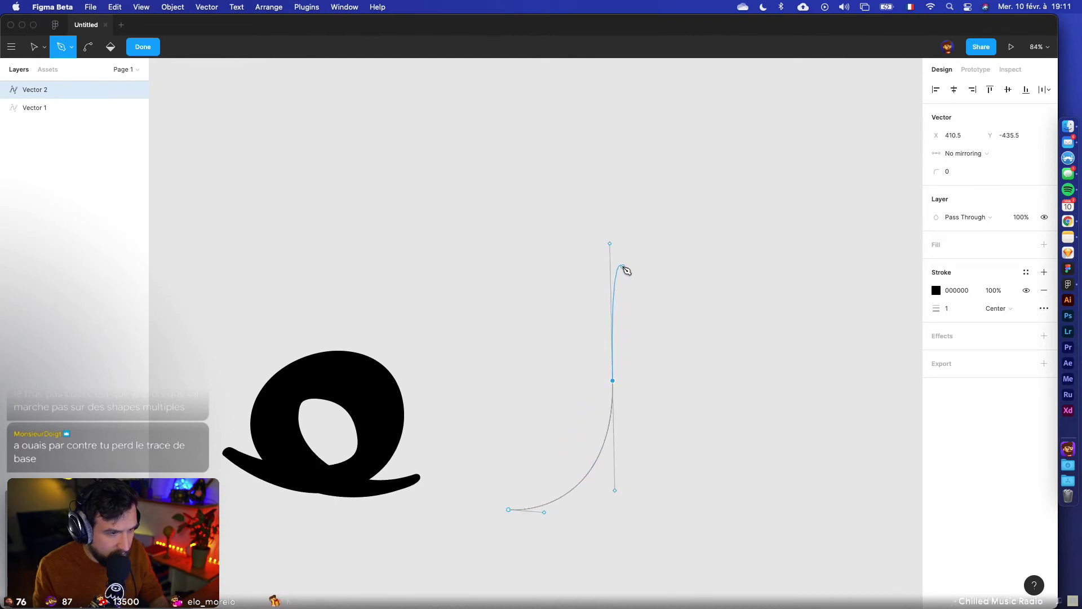
click(614, 381)
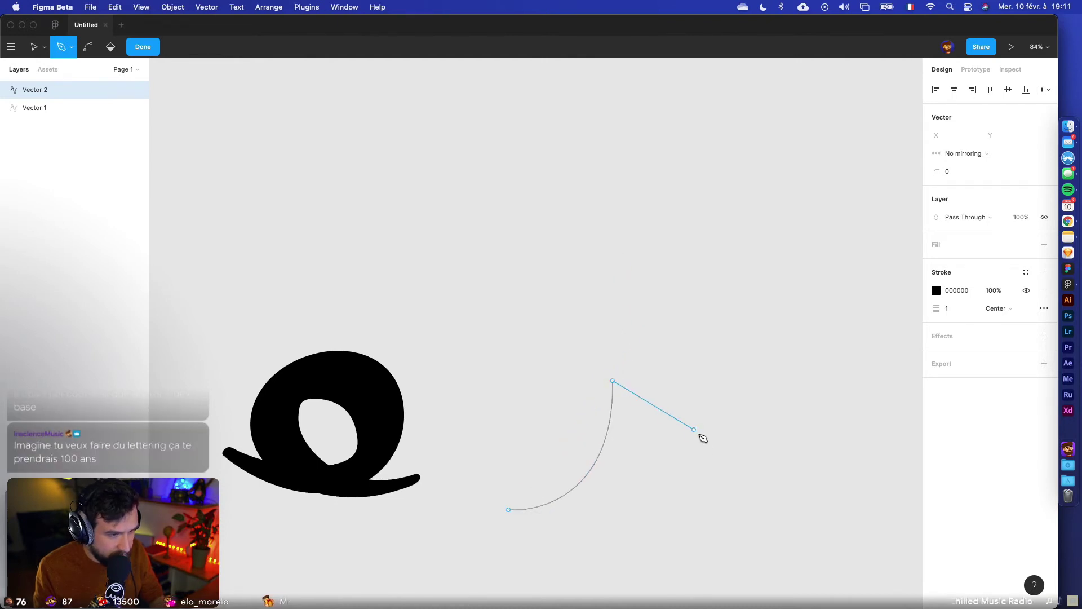
Continue the path from the upper corner with two stacked bowls to form a letter B about 370 × 280, and finish it.
drag(687, 414, 642, 472)
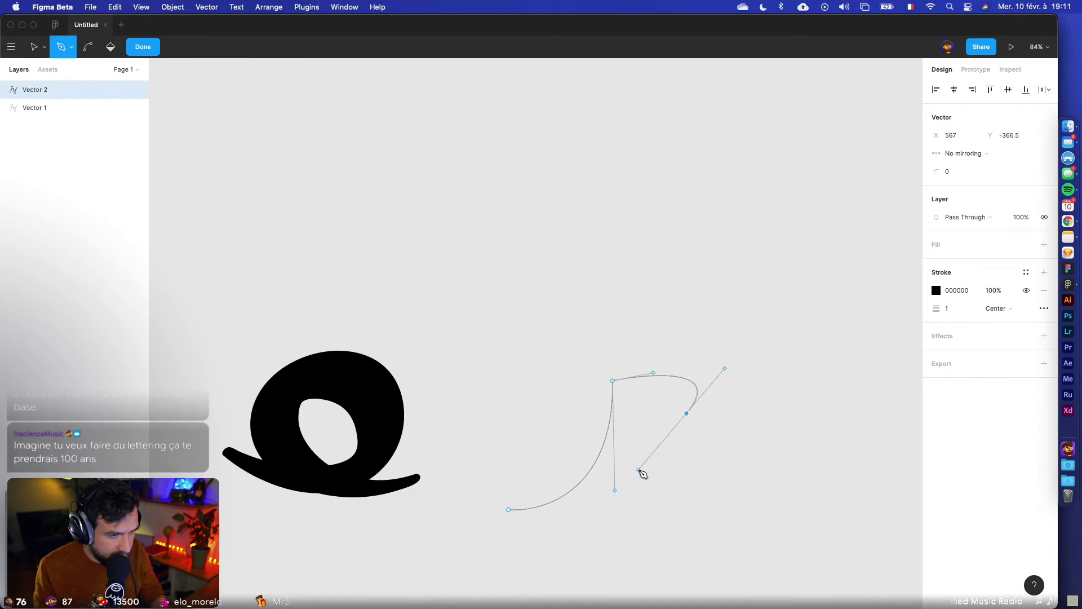
key(super+z)
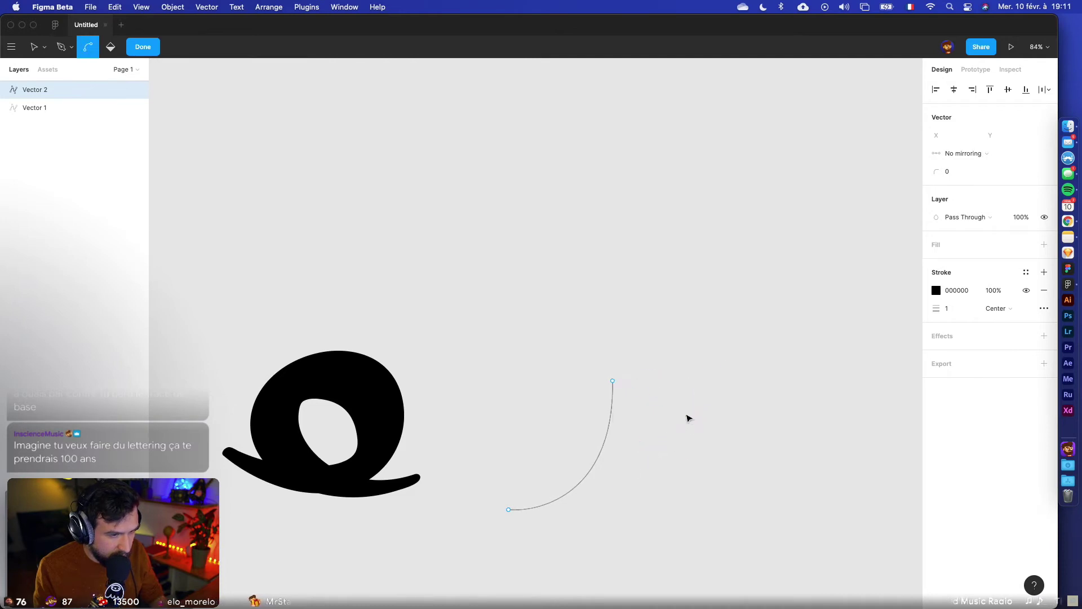
drag(555, 473, 512, 486)
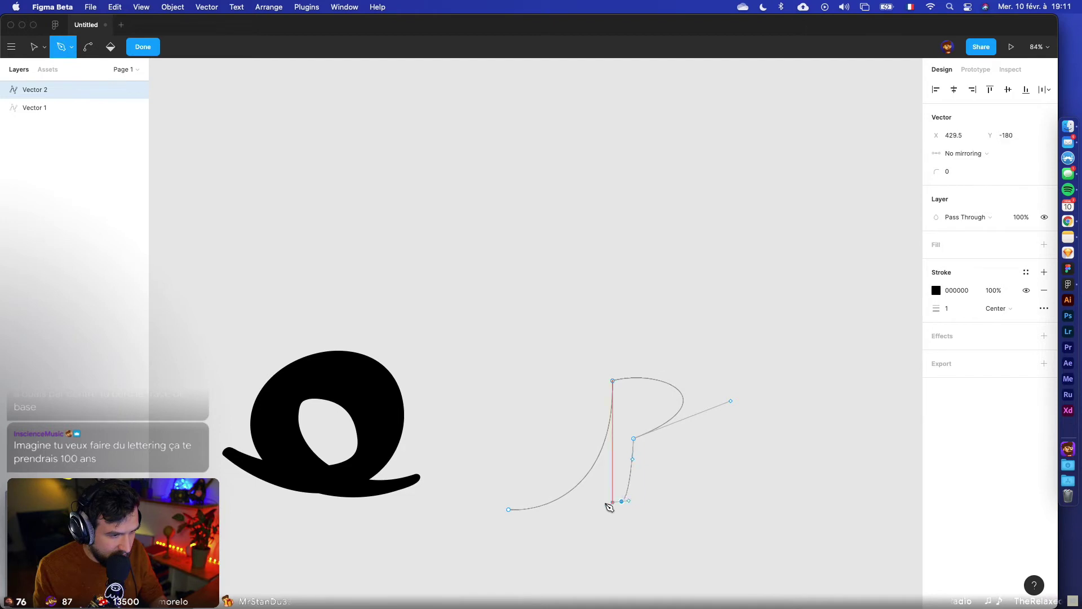
drag(607, 505, 496, 535)
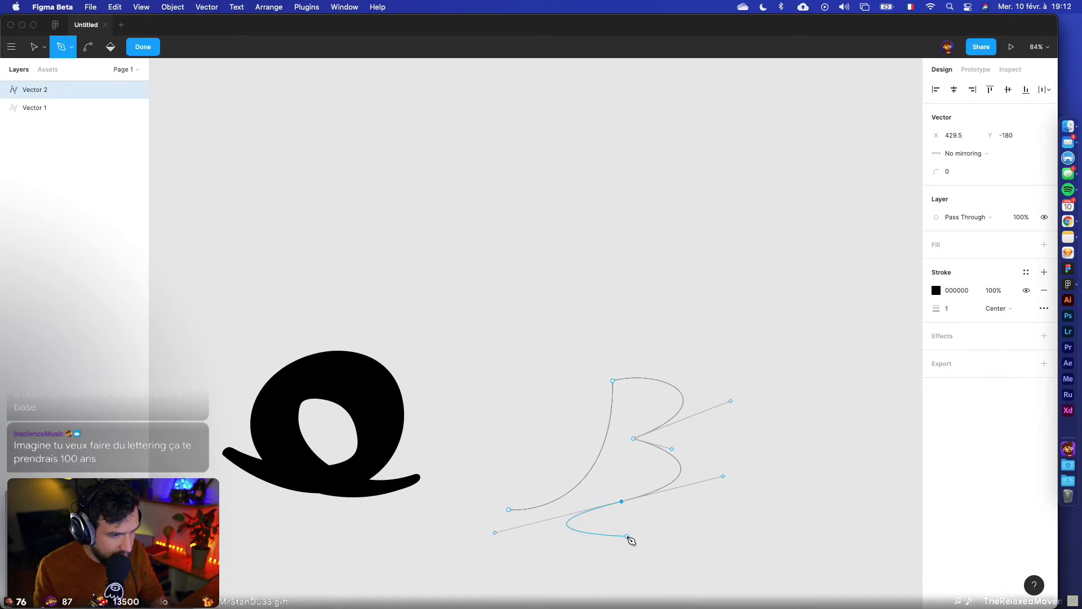
key(Escape)
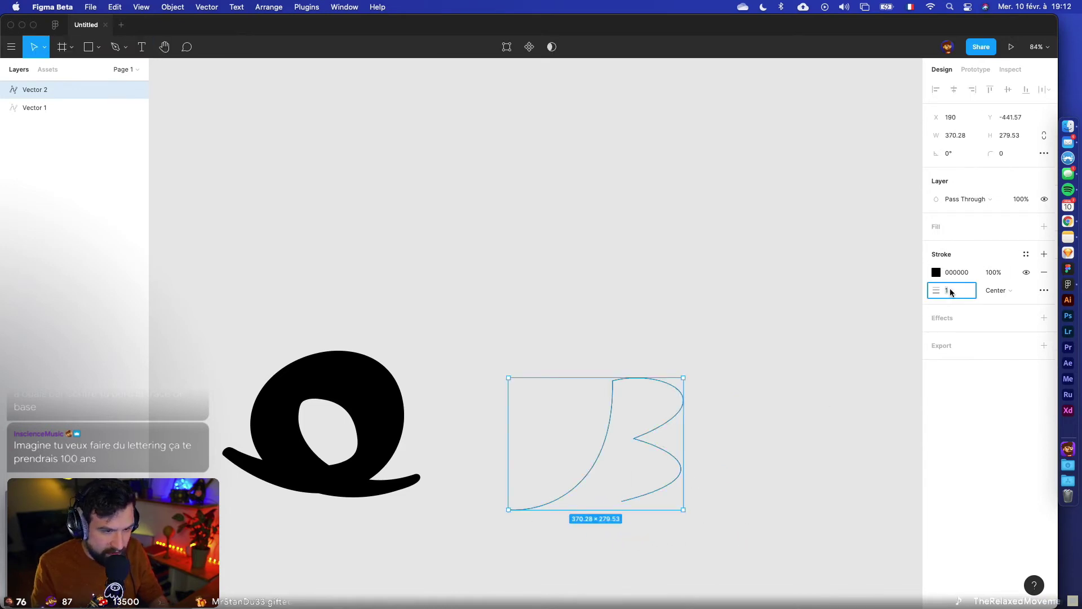
Set the letter B's stroke width to 17 and move it to X 200 and Y -499, level with the looped shape.
text(10)
key(Return)
click(761, 437)
scroll(666, 342, down, 3)
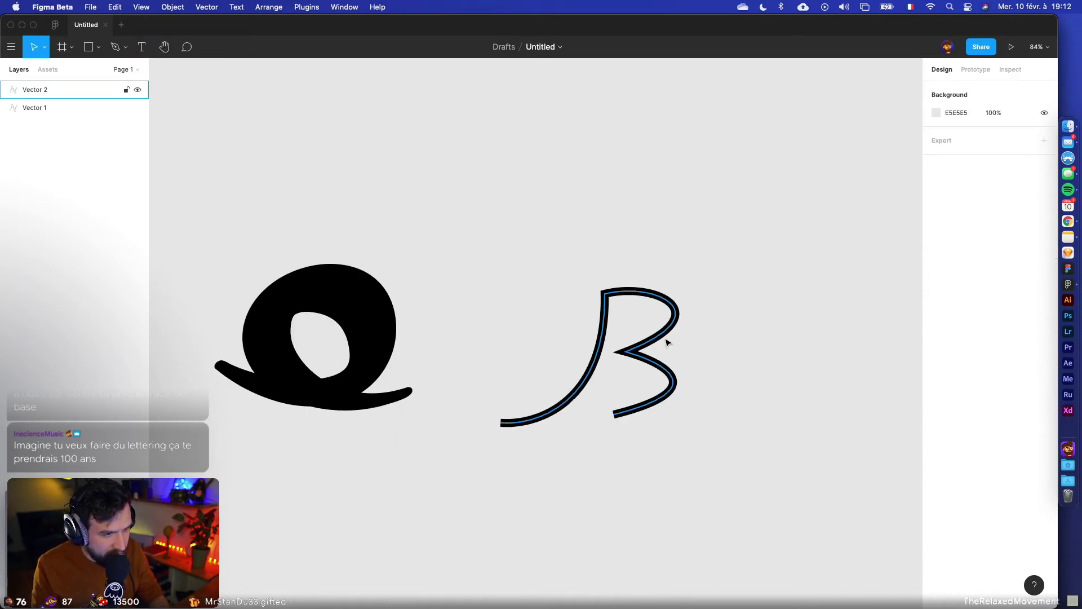
mouse_move(661, 334)
mouse_down()
mouse_move(667, 296)
mouse_move(665, 307)
mouse_up()
click(732, 306)
click(680, 301)
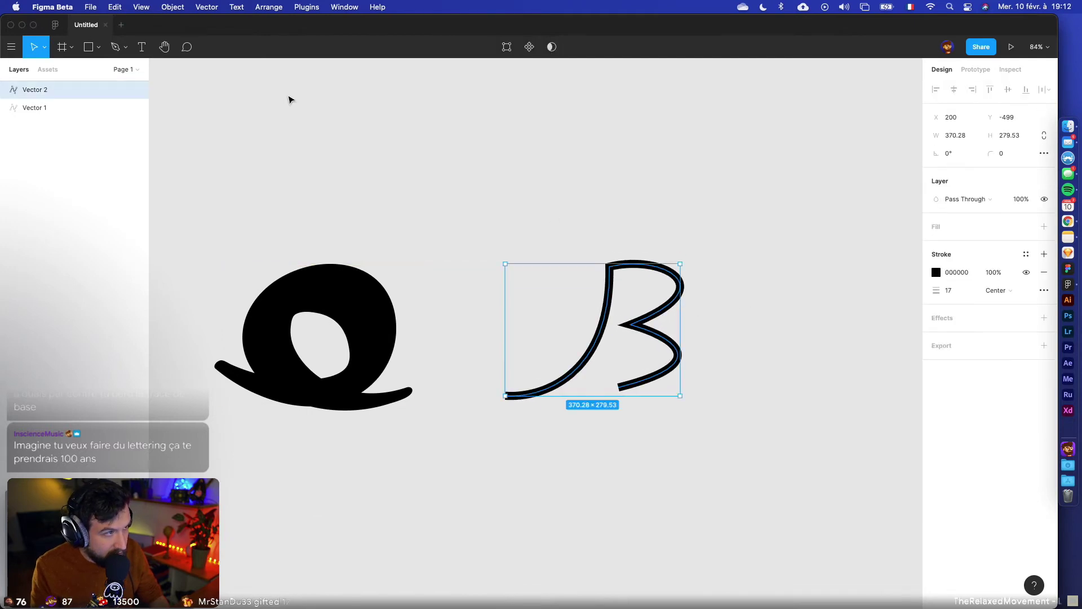
Open the B in the Variable-Width Stroke plugin, pull the lower bowl's end point across the stem and widen the bowl with its handle.
click(307, 7)
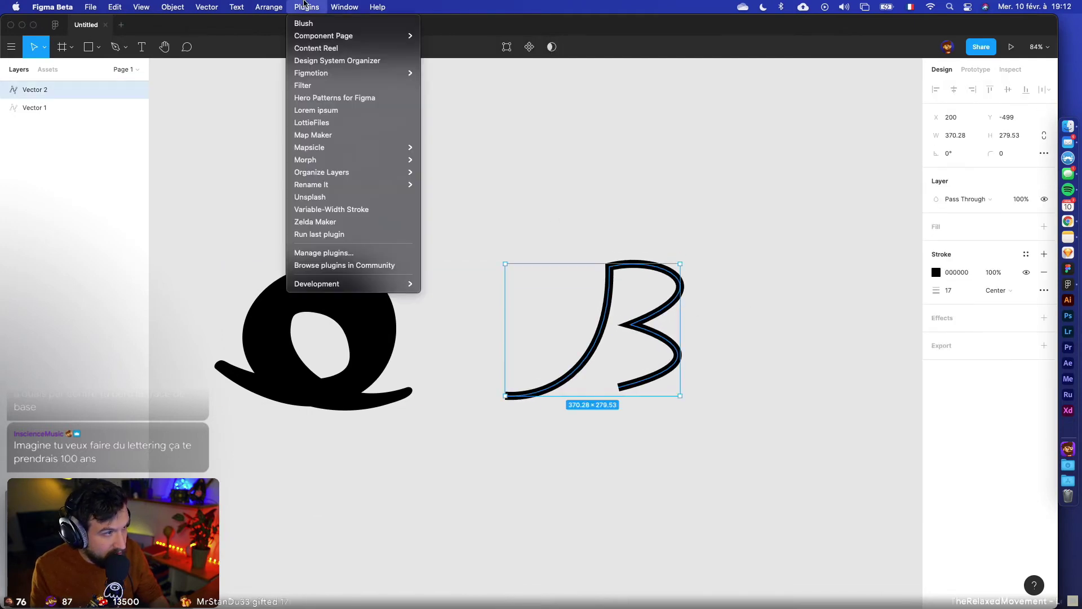
click(319, 209)
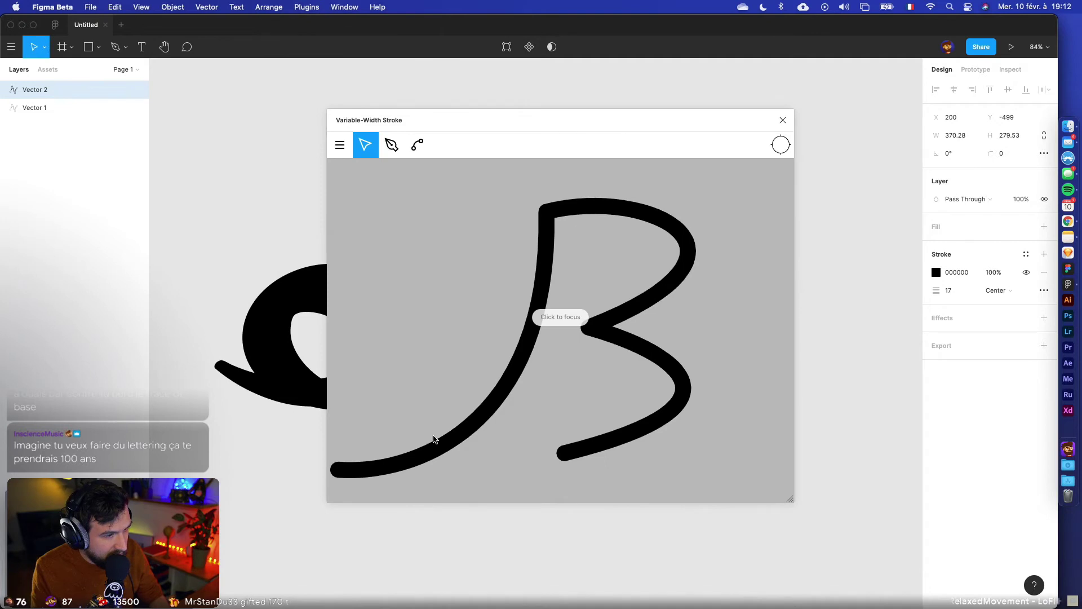
click(575, 452)
drag(575, 452, 590, 406)
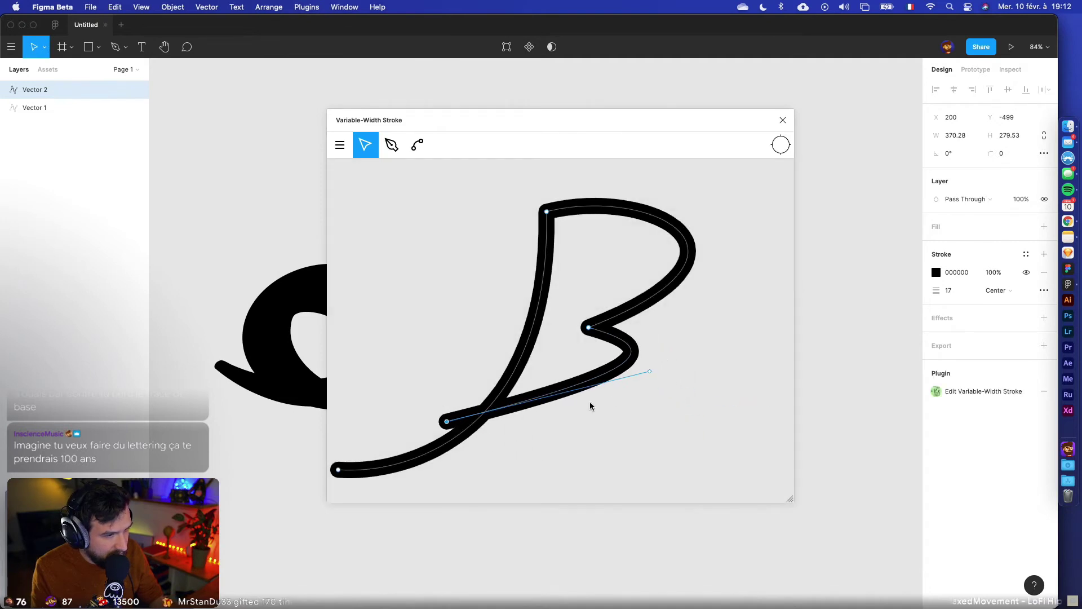
drag(649, 375, 834, 465)
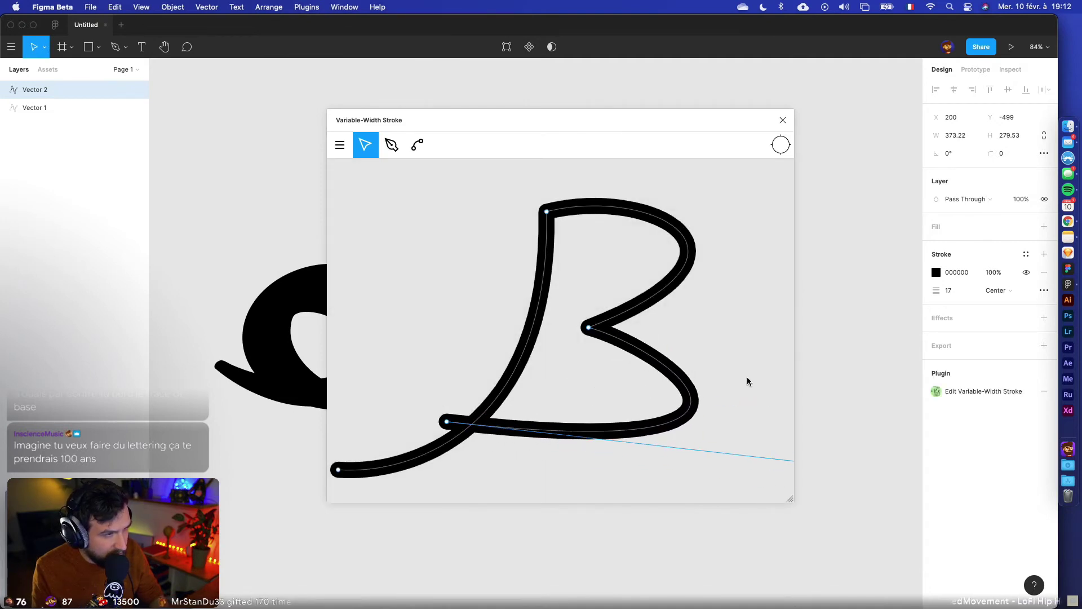
Try bending the bottom segment of the B's lower bowl with the Bend Tool, and undo the change.
click(418, 145)
mouse_move(591, 431)
mouse_down()
mouse_move(594, 452)
mouse_move(794, 496)
mouse_move(599, 430)
mouse_up()
key(super+z)
click(593, 459)
click(365, 145)
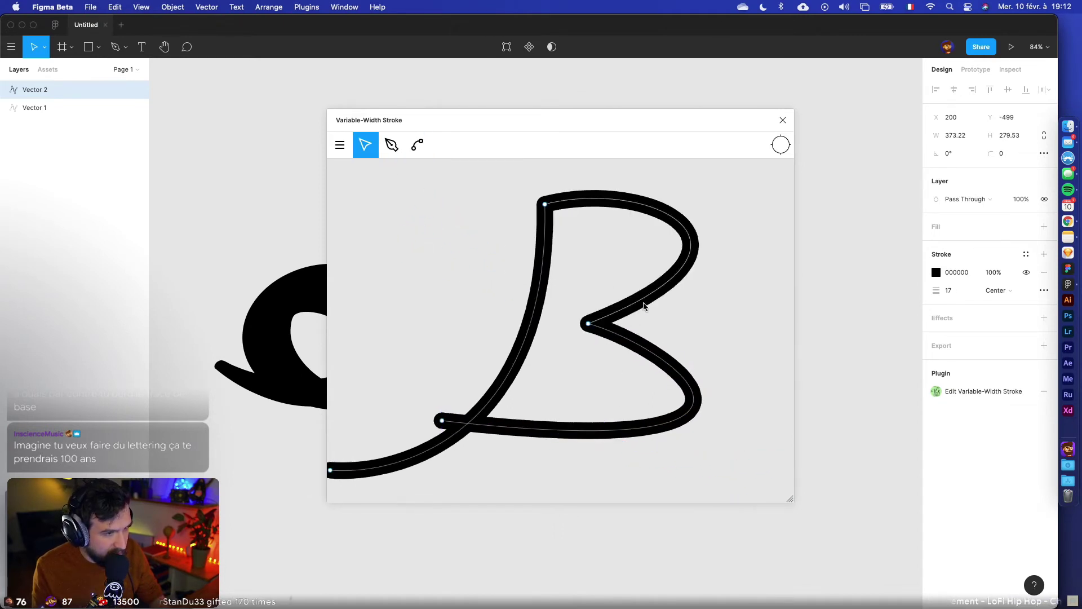
Round the top of the B's lower bowl and curve the stem into a hook by raising its start point and lowering the handles.
click(629, 335)
drag(669, 349, 688, 286)
click(545, 205)
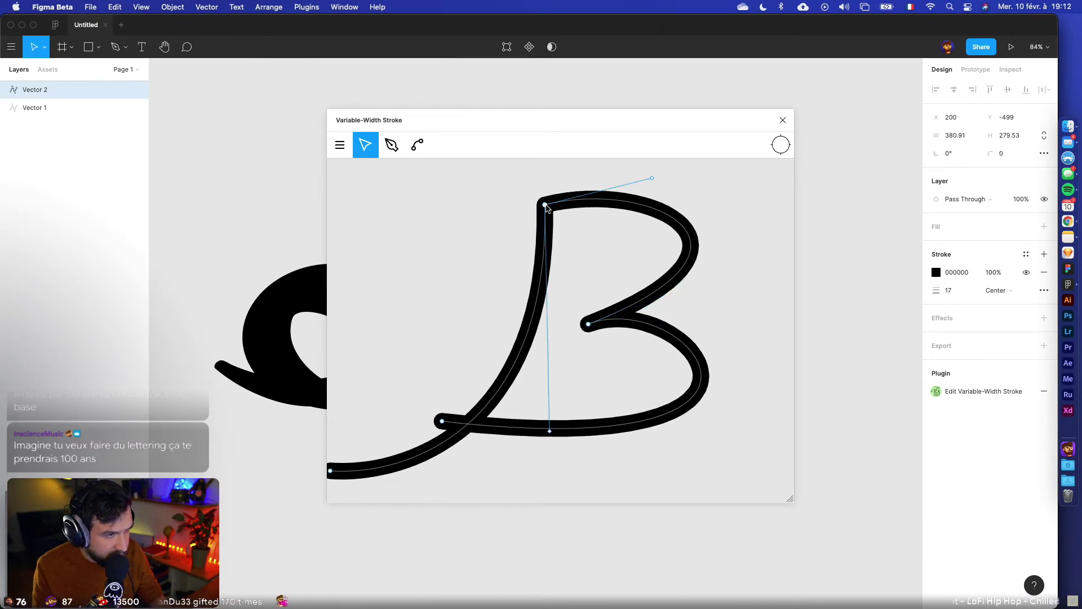
drag(549, 432, 545, 458)
drag(332, 473, 356, 361)
drag(433, 376, 455, 529)
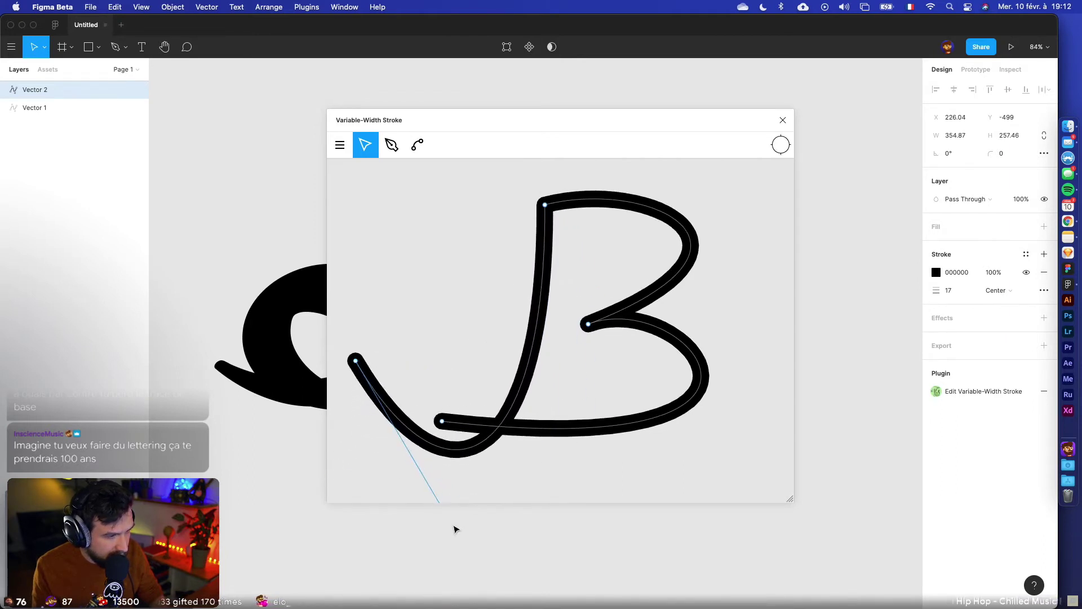
Narrow the B to about 289 × 240 by moving the lower end point inward and tightening both bowls and the stem's hook.
click(442, 422)
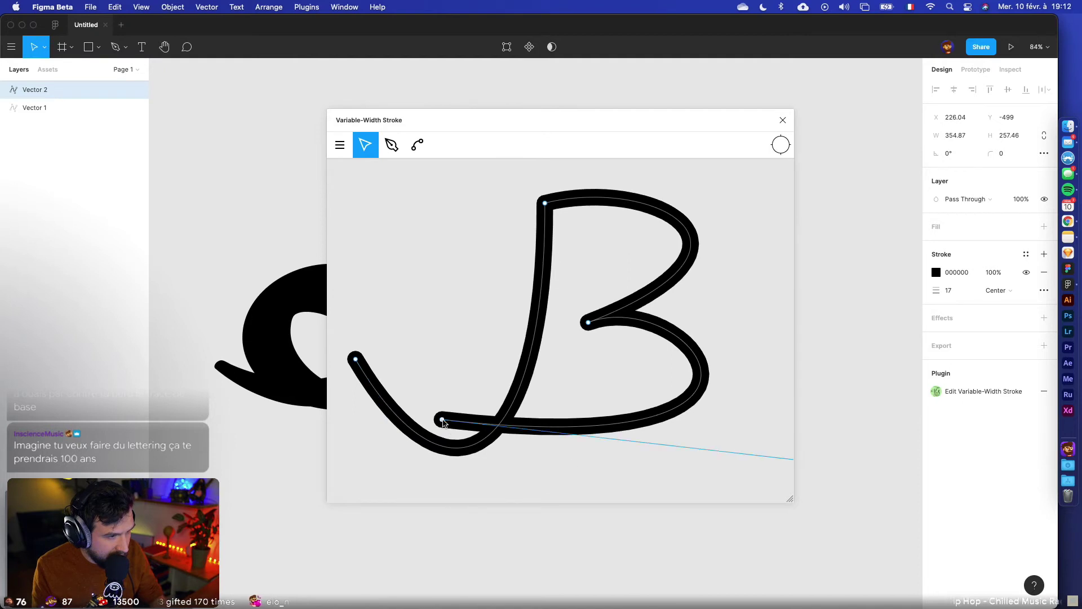
drag(443, 423, 561, 423)
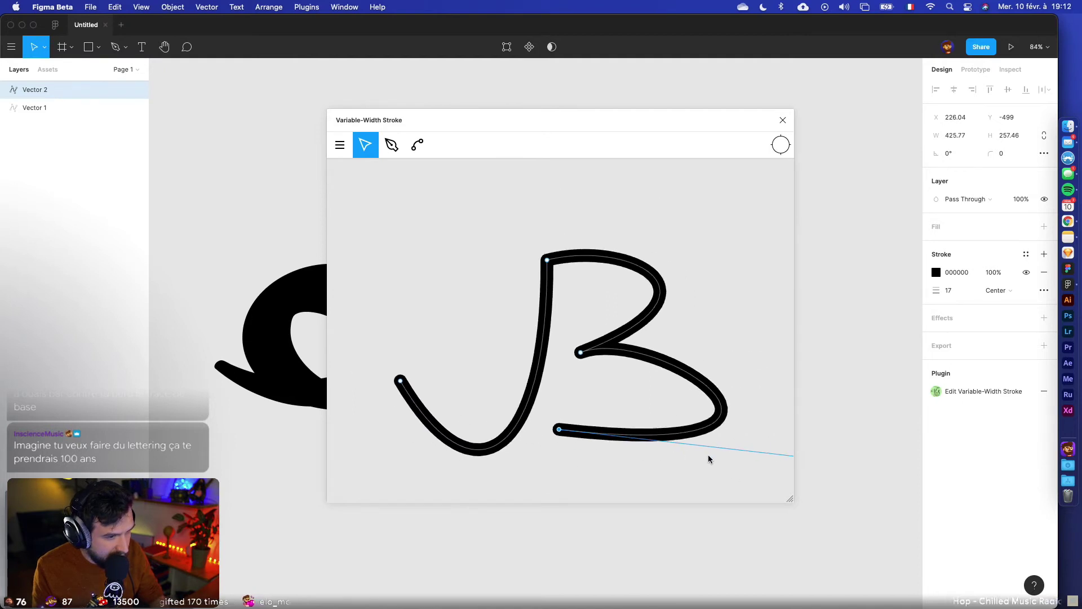
mouse_move(709, 459)
mouse_down()
mouse_move(740, 467)
mouse_move(619, 444)
mouse_move(688, 447)
mouse_move(662, 446)
mouse_move(668, 432)
mouse_up()
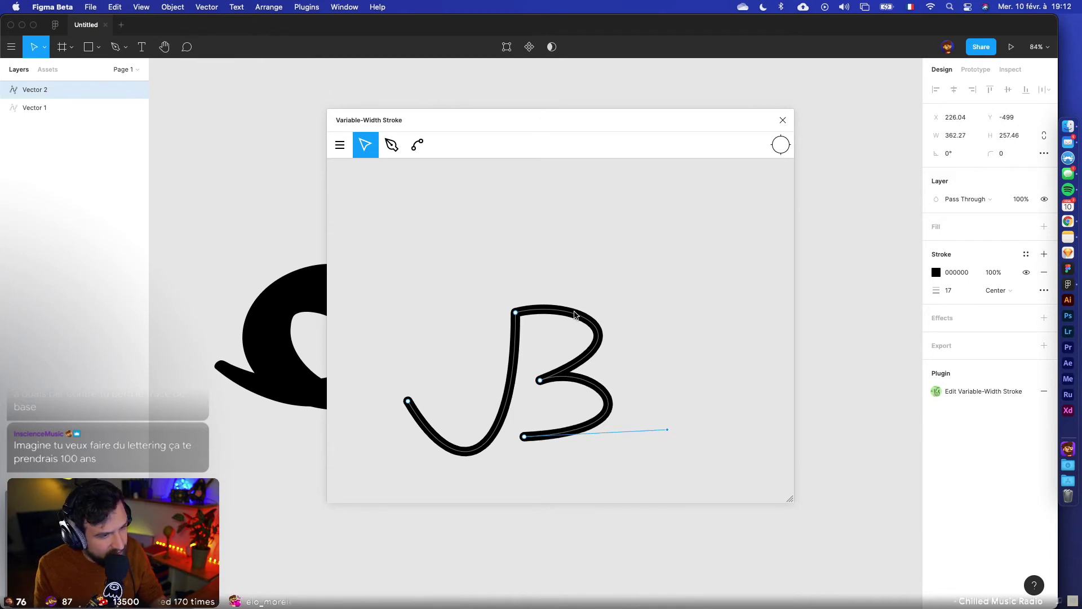
click(574, 315)
drag(653, 337, 600, 341)
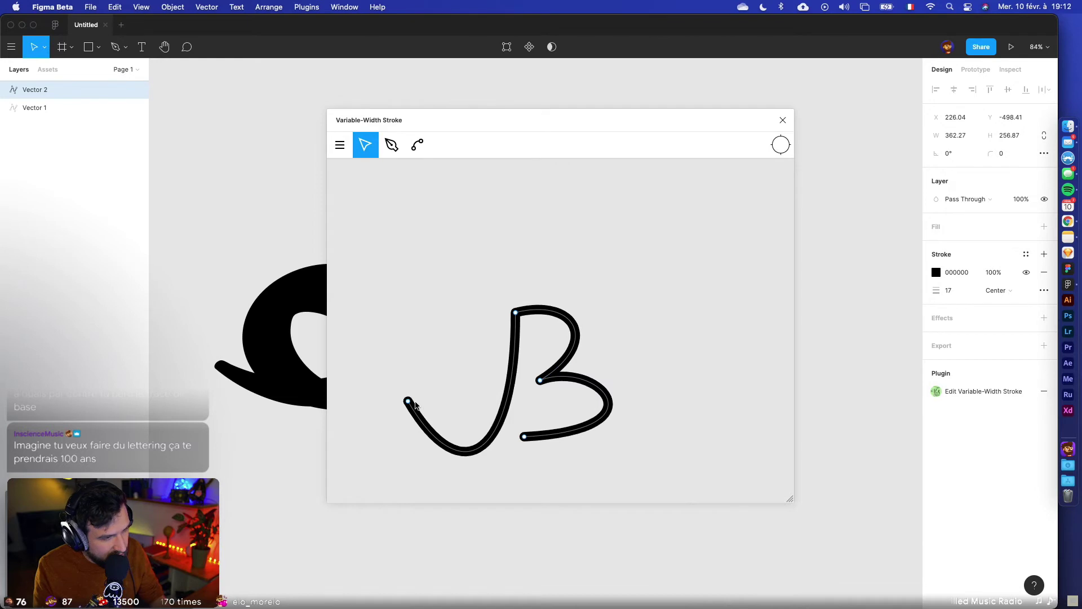
drag(409, 403, 456, 477)
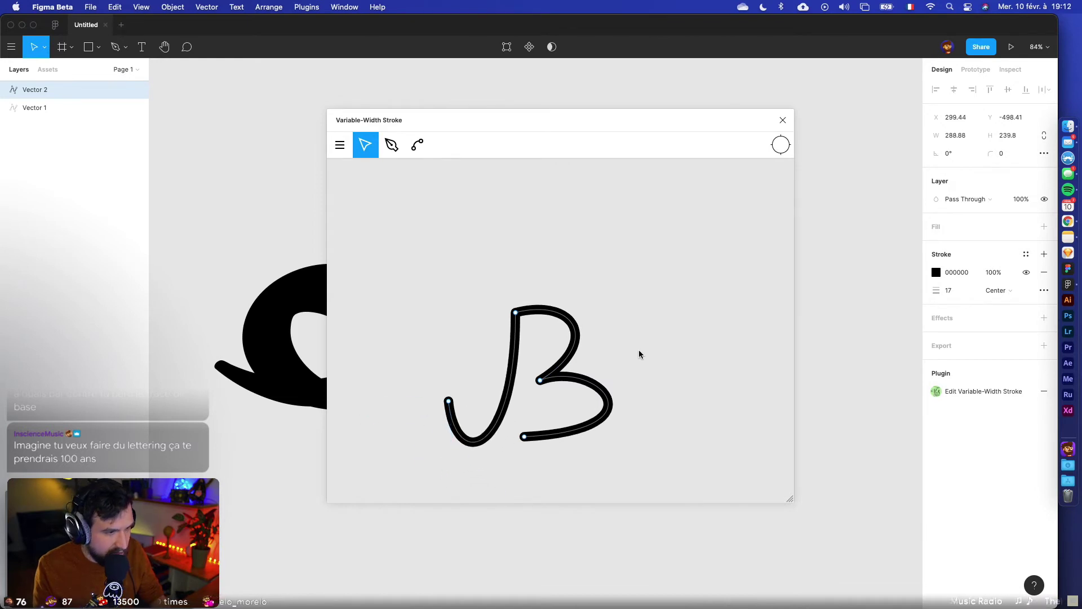
drag(407, 225, 642, 453)
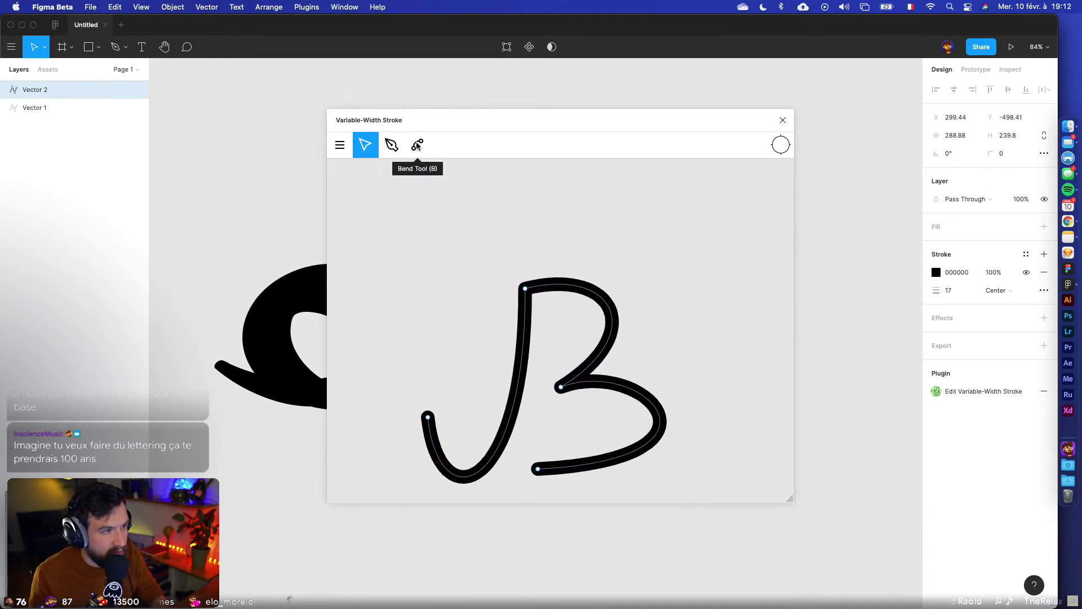
Vary the B's stroke width: thicken the stem's upper corner, thin the junction between the bowls, and thicken the lower bowl's outer curve.
mouse_move(525, 290)
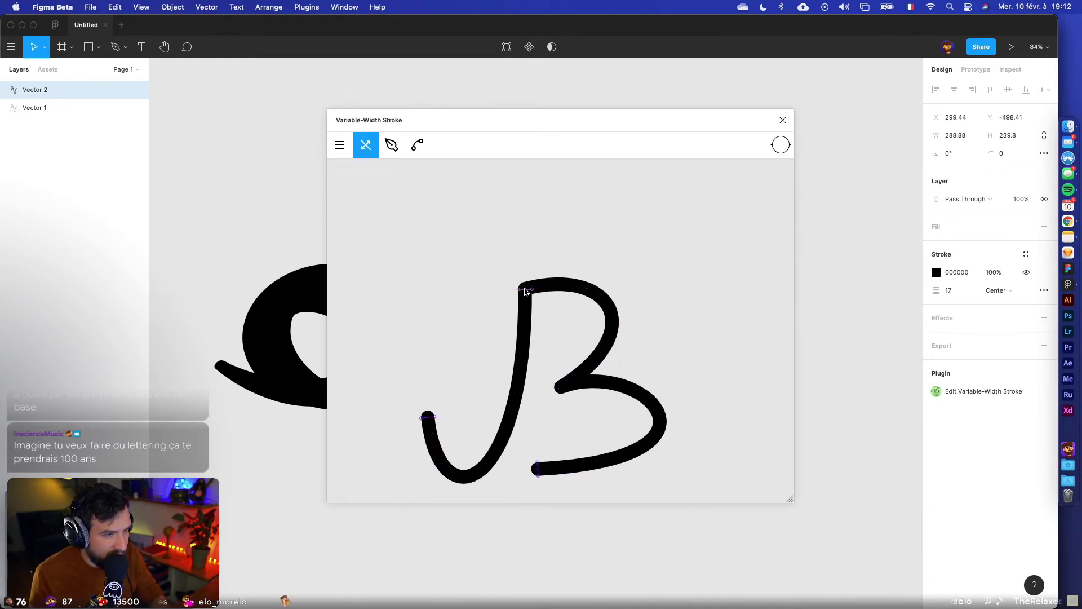
drag(525, 290, 507, 290)
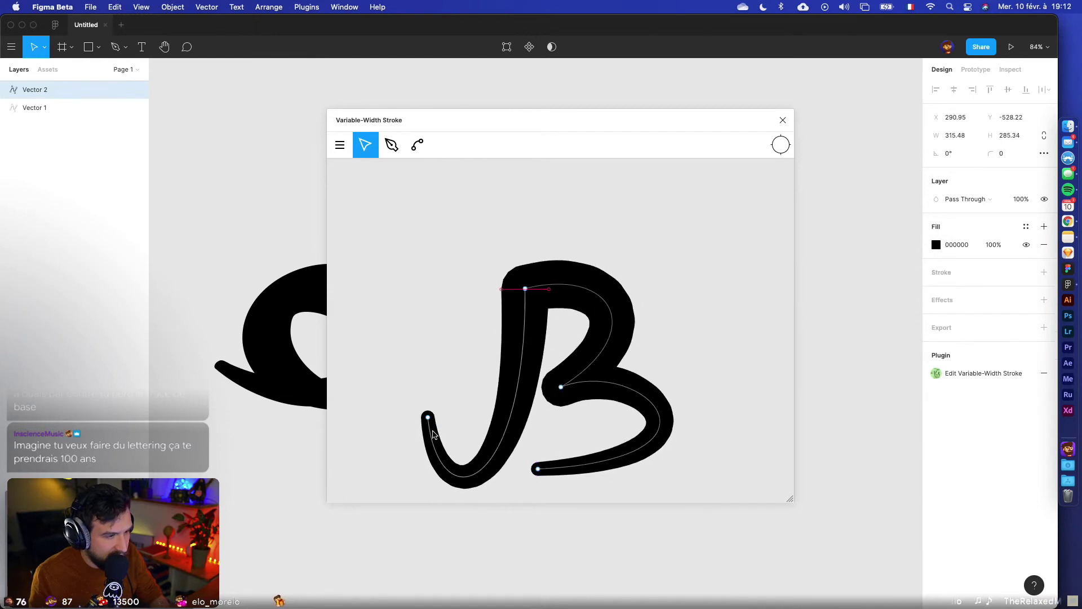
mouse_move(562, 390)
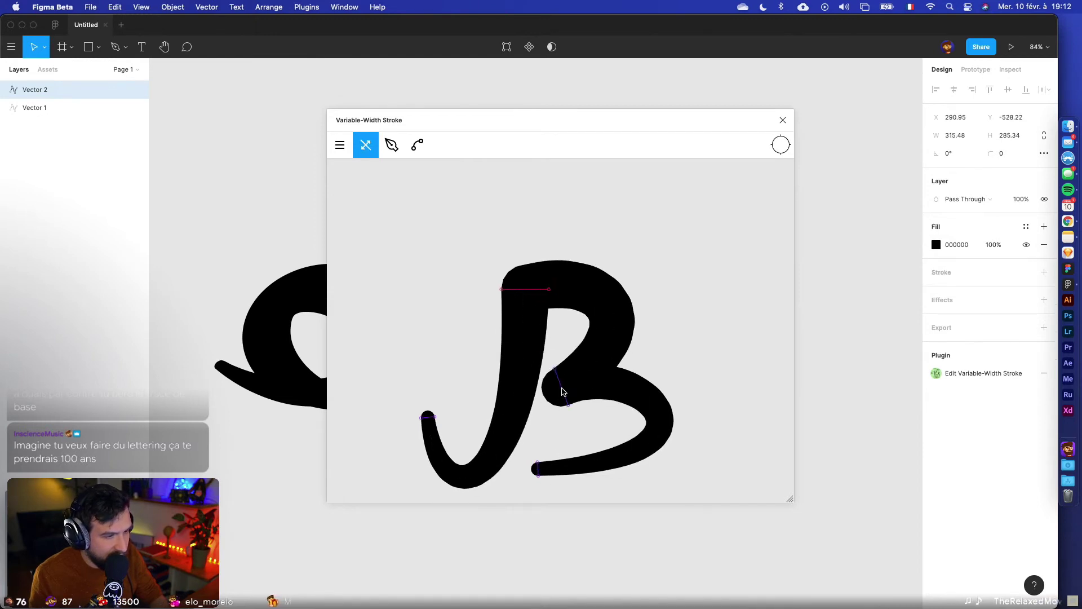
drag(580, 401, 577, 387)
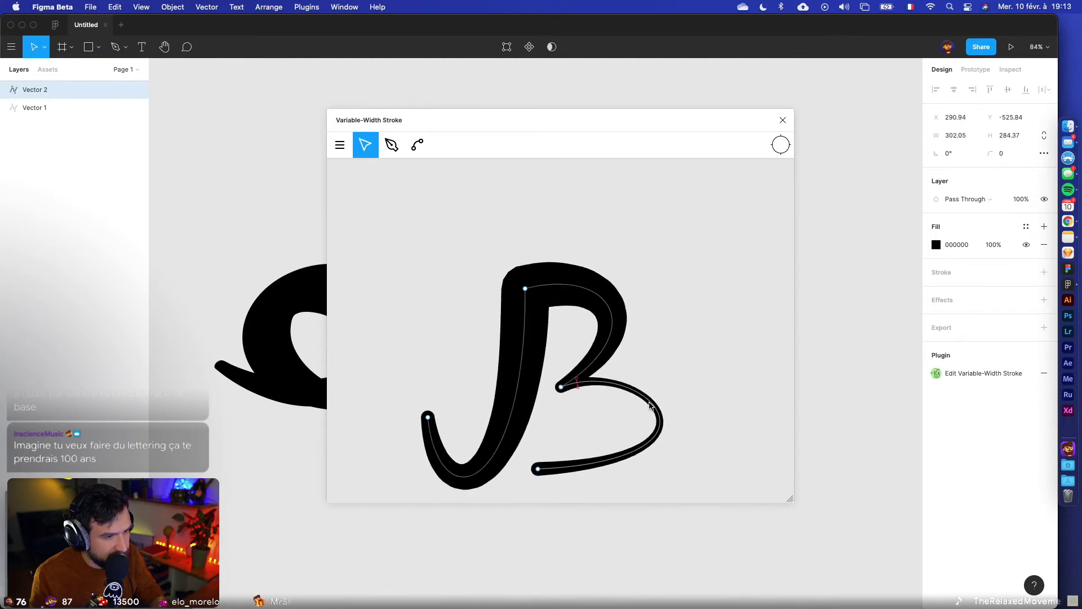
drag(650, 404, 624, 416)
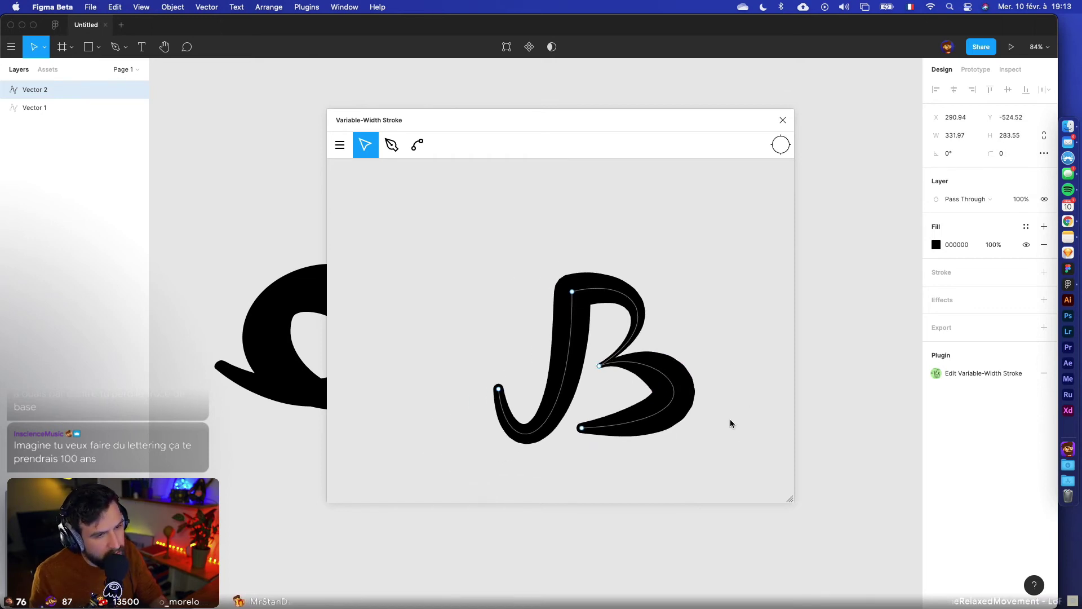
Flatten the nib shape into a thin, slanted ellipse for a calligraphic B, and close the plugin.
drag(779, 152, 830, 171)
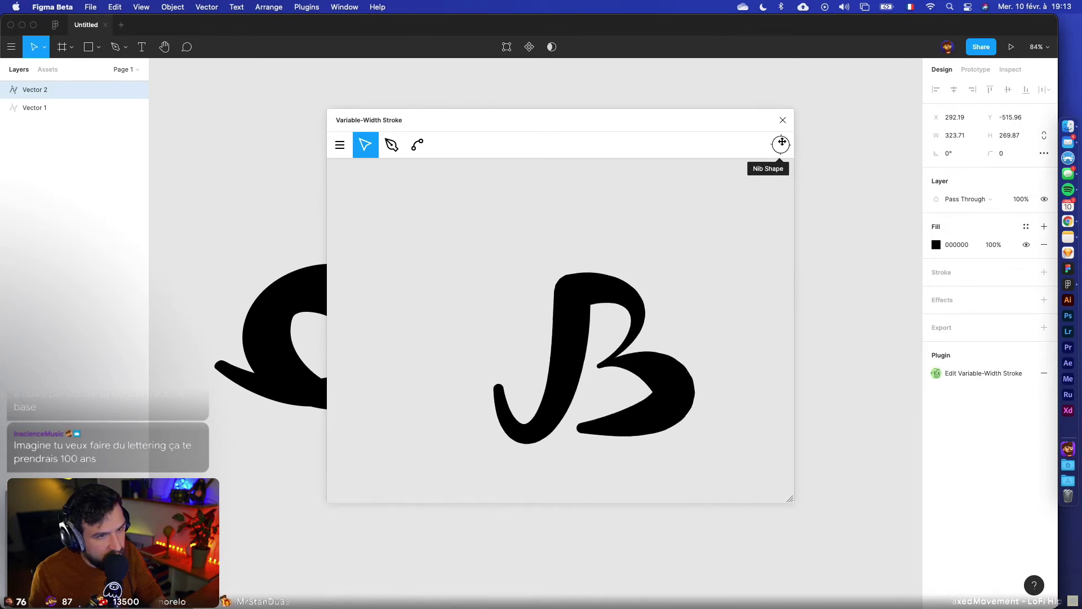
drag(779, 143, 915, 215)
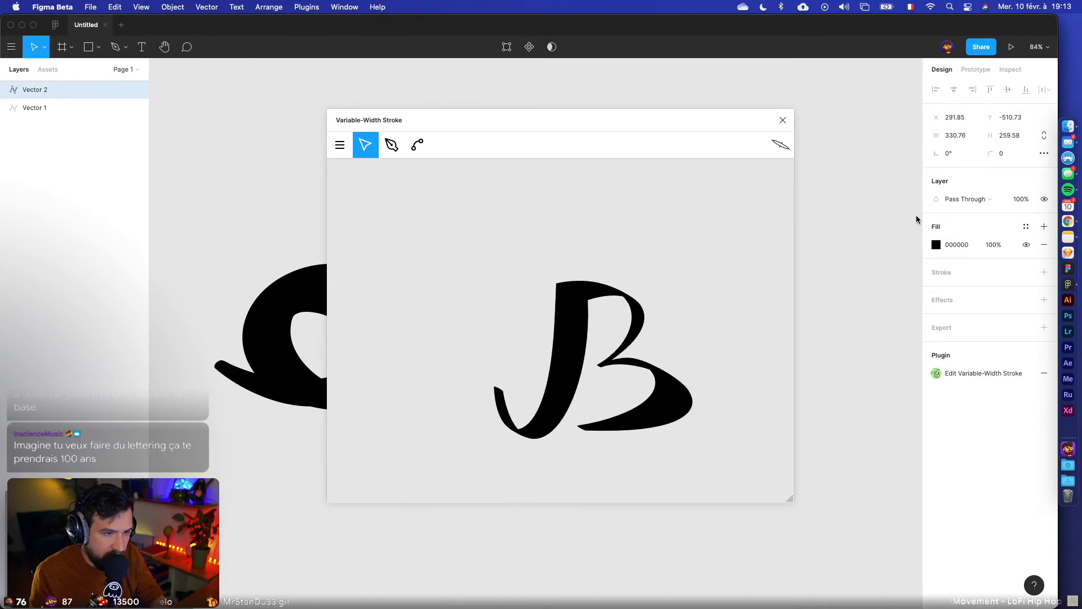
click(781, 127)
click(802, 317)
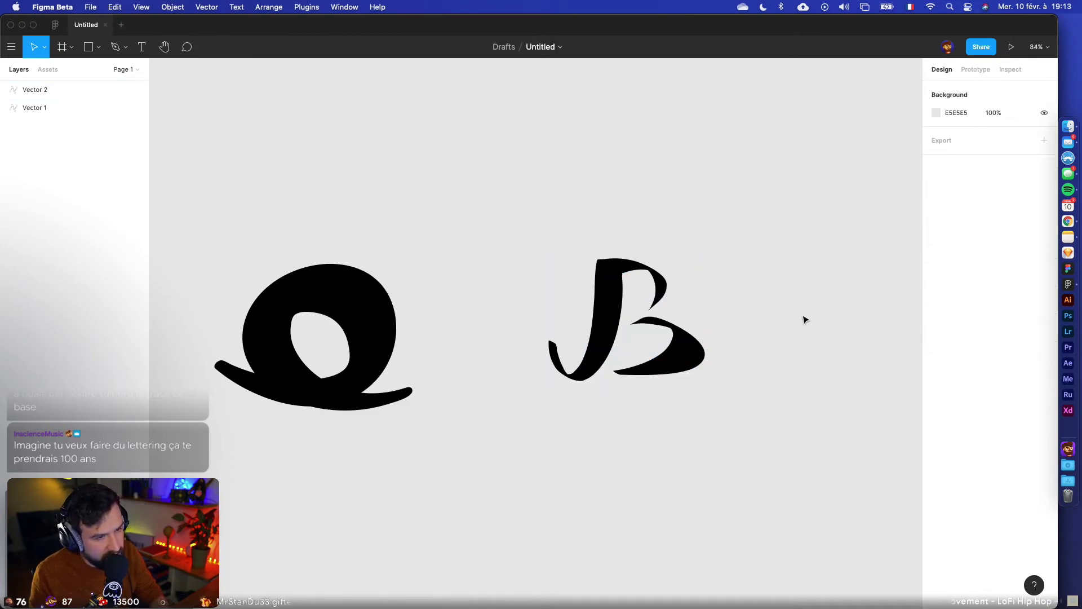
Compare the B by undoing and redoing the last changes, and examine its bevelled stroke ends and contours up close.
scroll(806, 338, up, 3)
scroll(686, 352, down, 2)
key(super+z)
key(super+z)
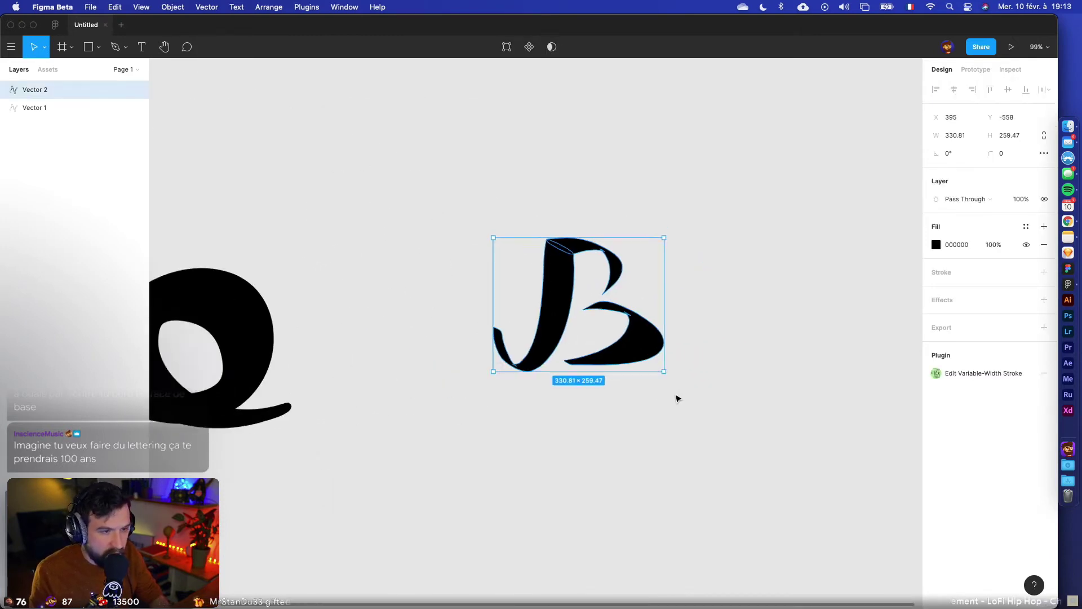
key(super+shift+z)
key(super+shift+z)
scroll(674, 392, up, 5)
scroll(671, 429, up, 3)
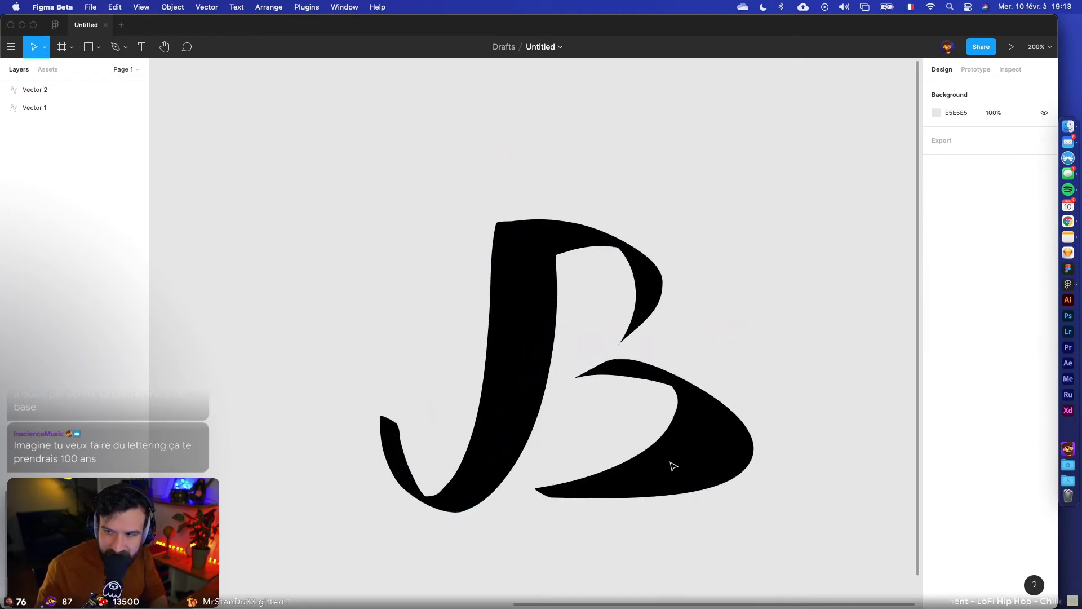
scroll(672, 466, down, 1)
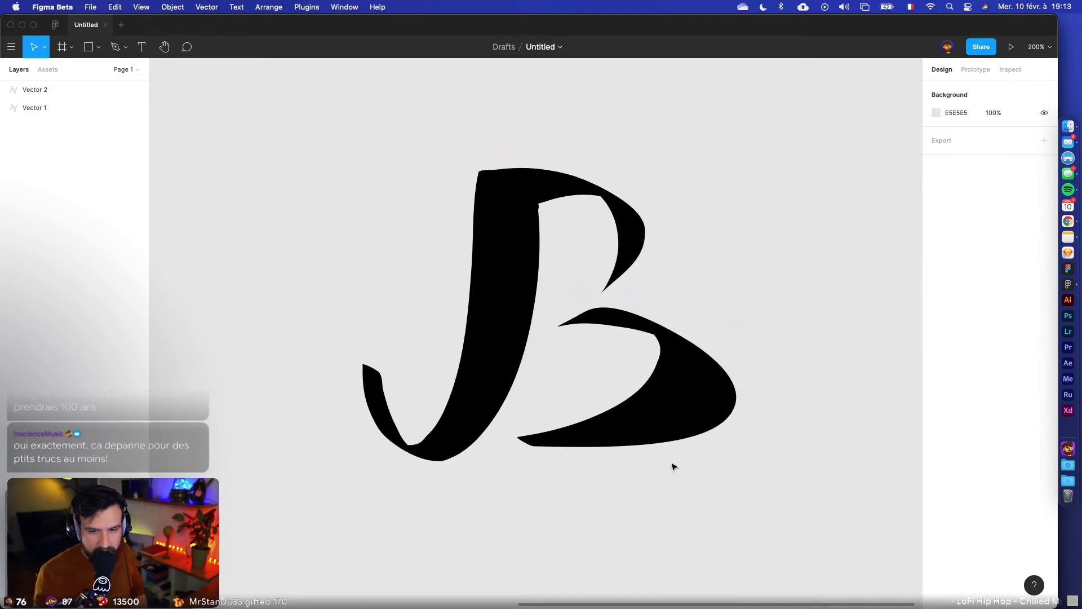
click(664, 401)
click(733, 347)
scroll(734, 343, down, 5)
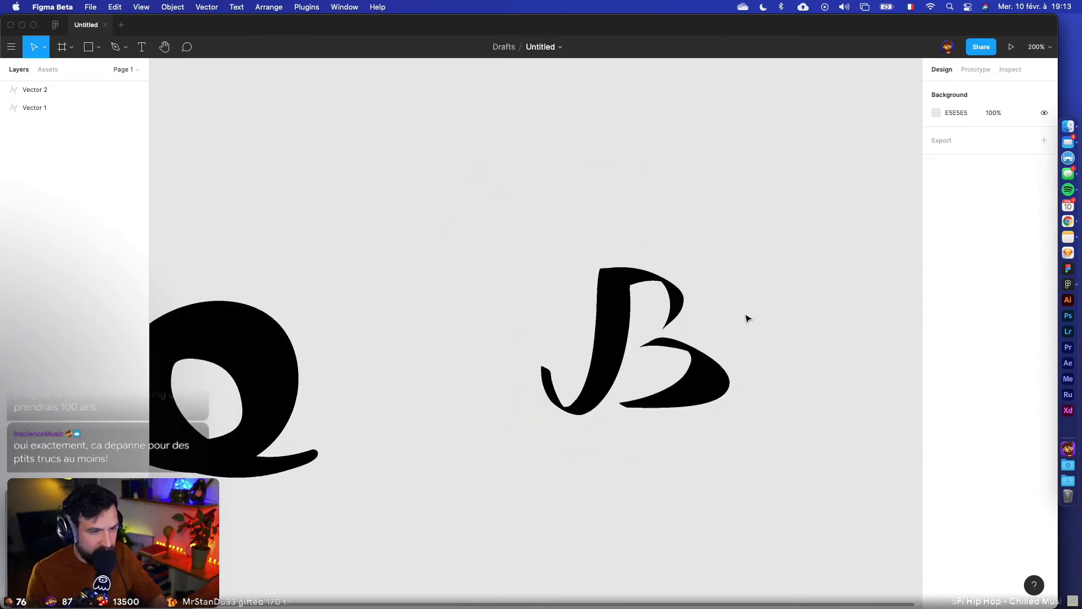
drag(753, 401, 728, 416)
scroll(696, 379, up, 5)
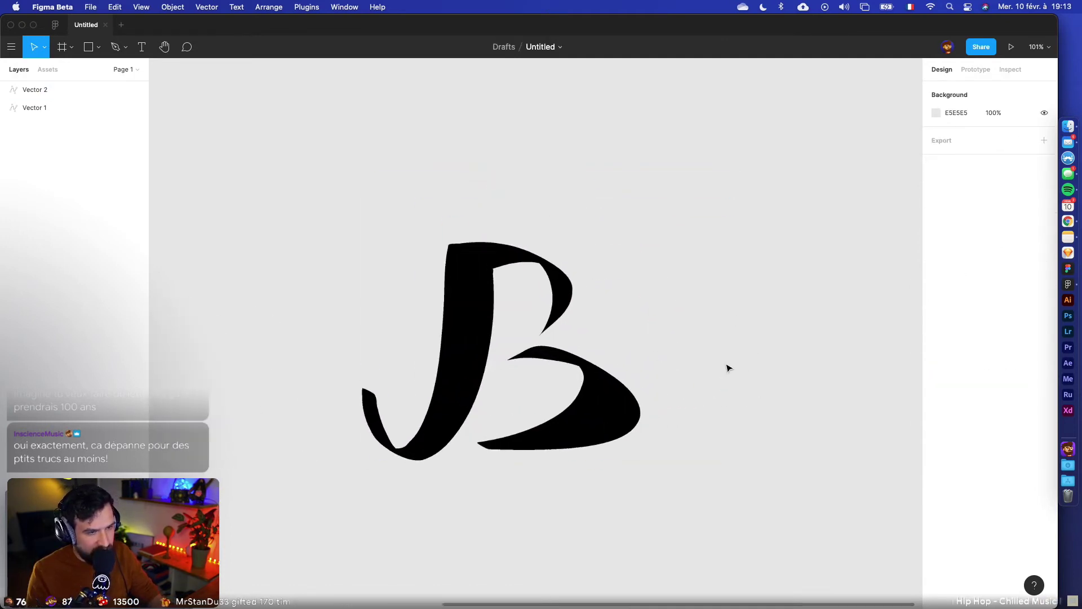
scroll(648, 366, down, 3)
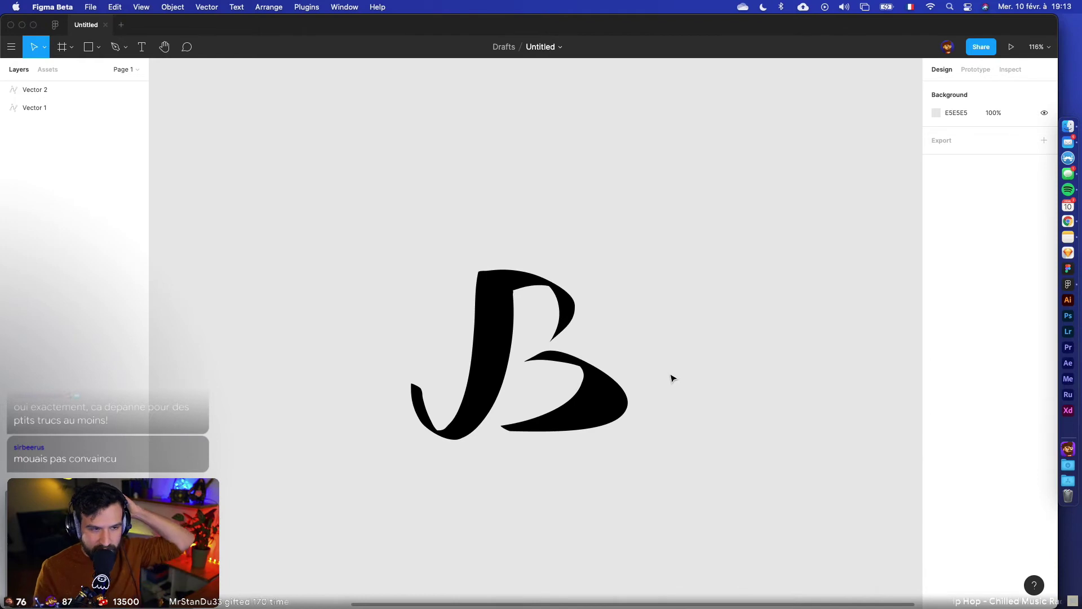
Move the B right and slightly up on the canvas, to X 469 and Y -578, and check its contours.
drag(618, 389, 666, 376)
click(751, 350)
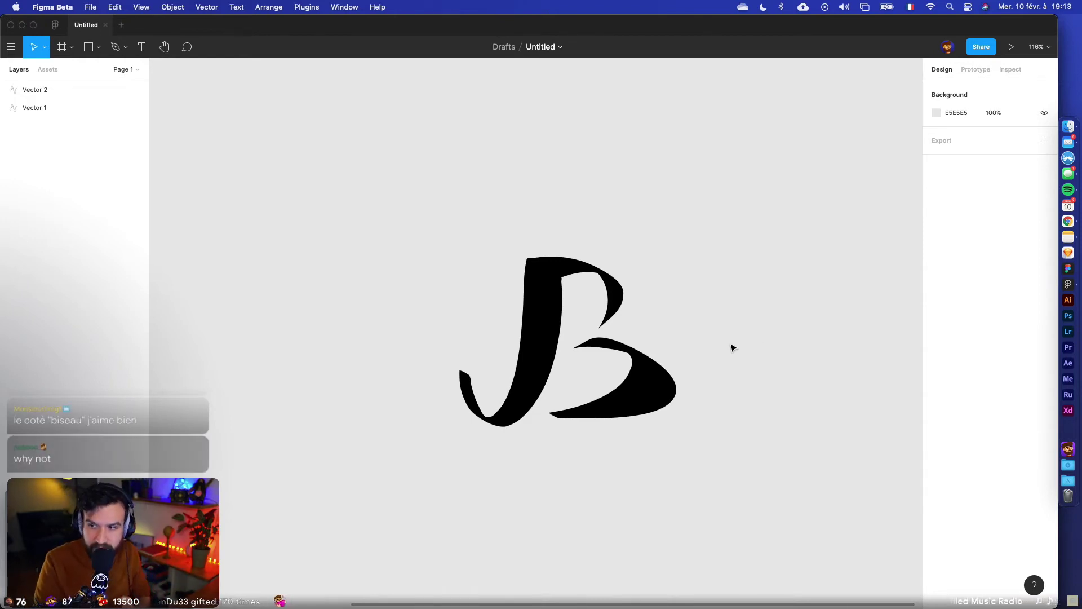
scroll(731, 347, up, 5)
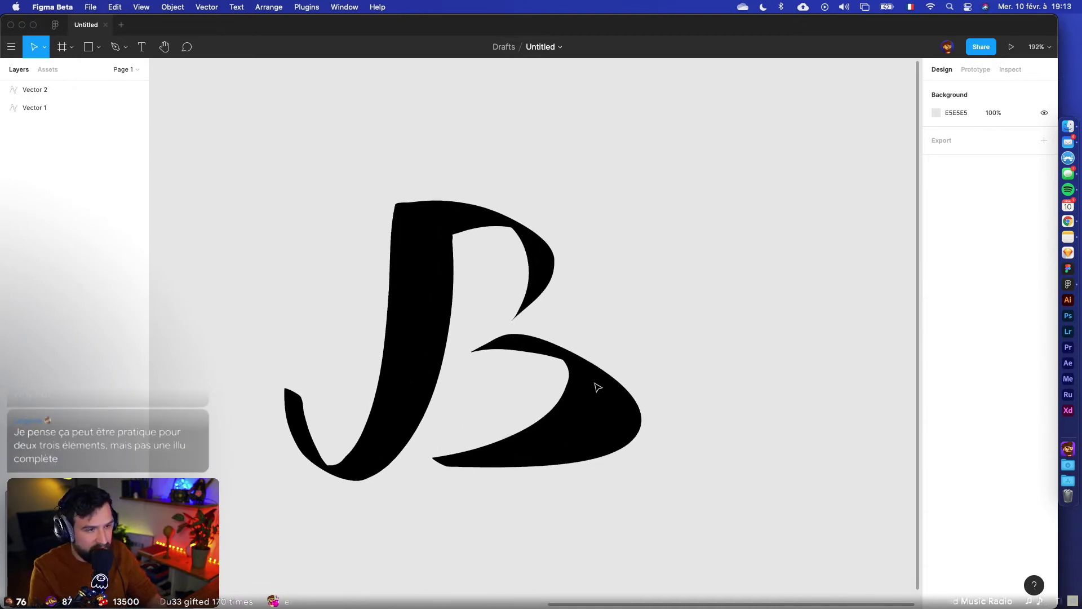
click(583, 393)
click(629, 344)
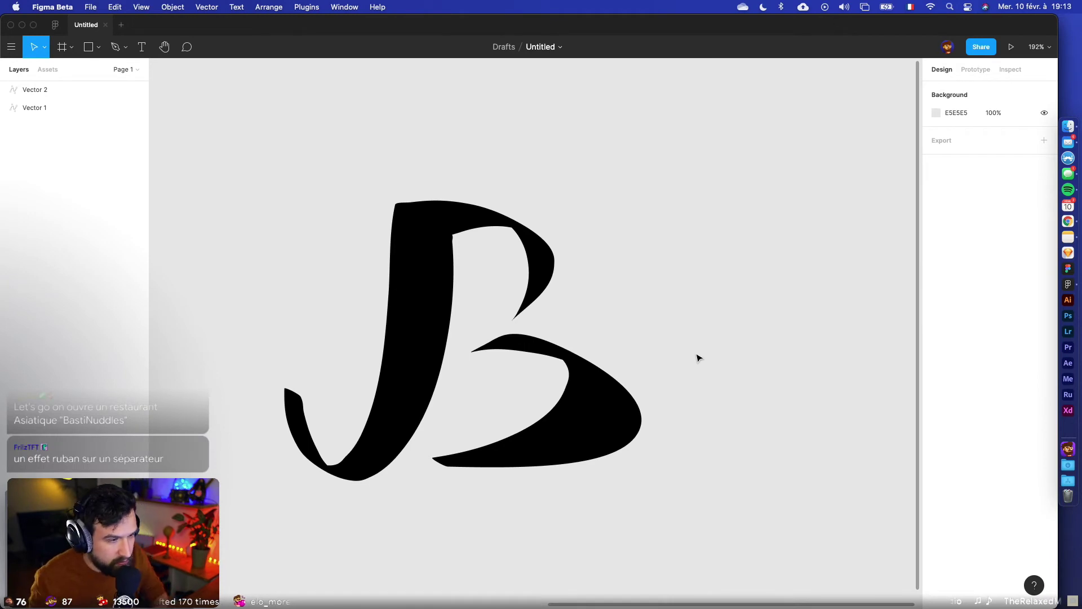
Select the B and reopen its variable-width stroke for editing in the plugin, with the path's points shown.
scroll(699, 358, down, 5)
scroll(665, 371, up, 4)
click(664, 372)
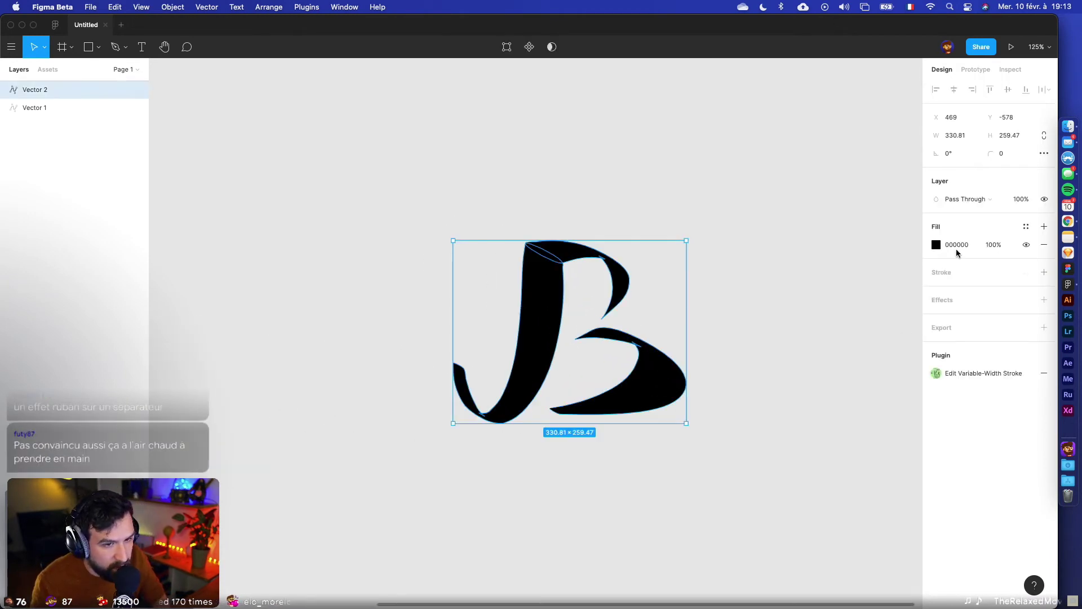
click(936, 245)
click(960, 367)
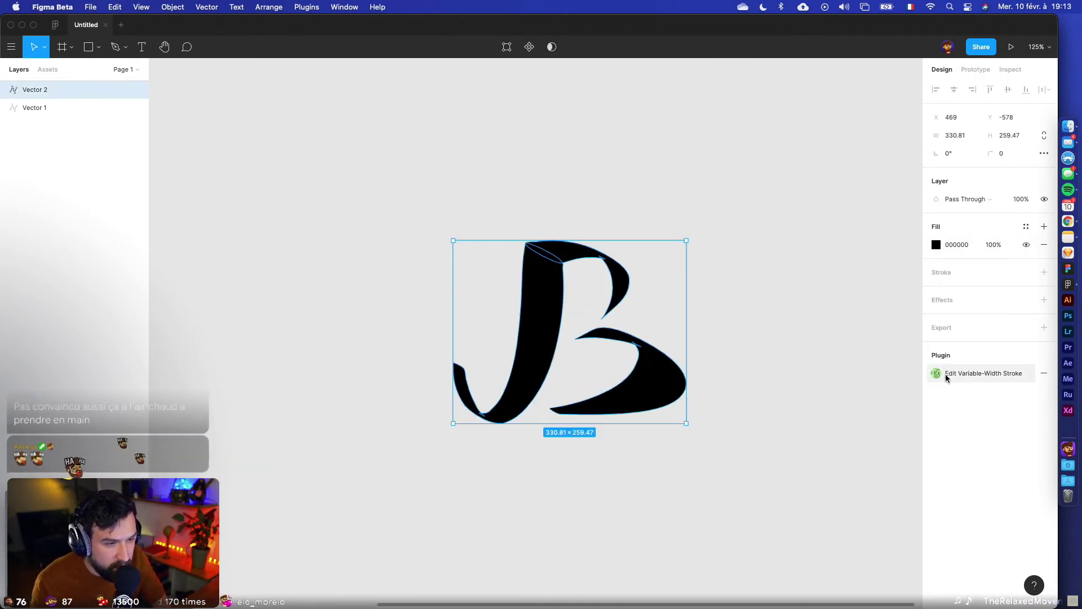
click(945, 373)
click(620, 359)
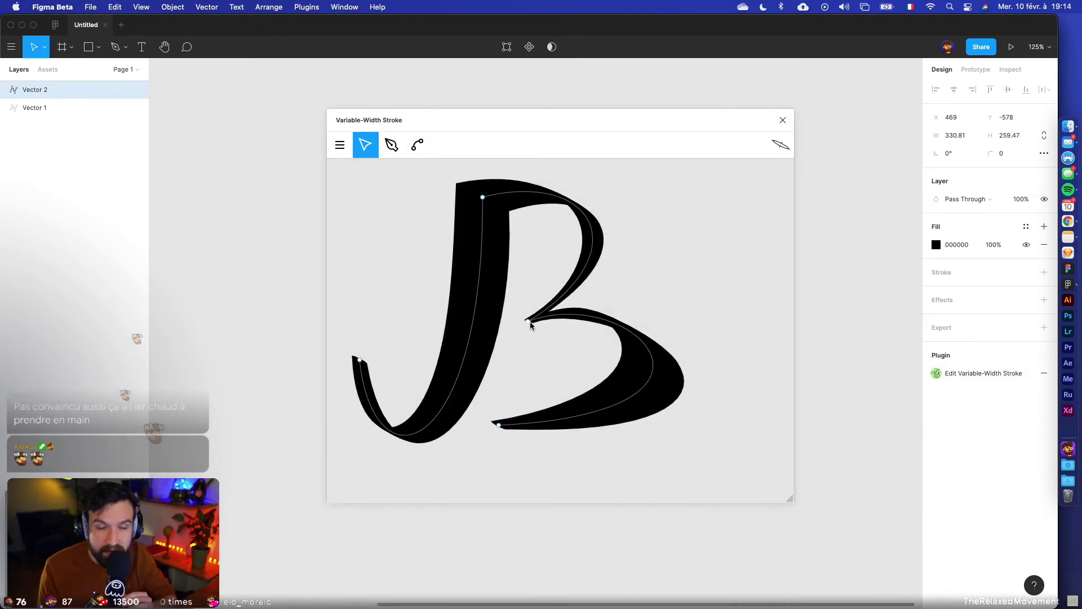
Pull a curve handle from the B's middle junction, level the nib to nearly horizontal, and broaden the stroke at that junction.
drag(529, 324, 632, 258)
mouse_move(782, 148)
mouse_down()
mouse_move(754, 172)
mouse_move(827, 153)
mouse_move(789, 148)
mouse_move(877, 169)
mouse_move(736, 177)
mouse_move(805, 263)
mouse_move(678, 205)
mouse_move(642, 141)
mouse_up()
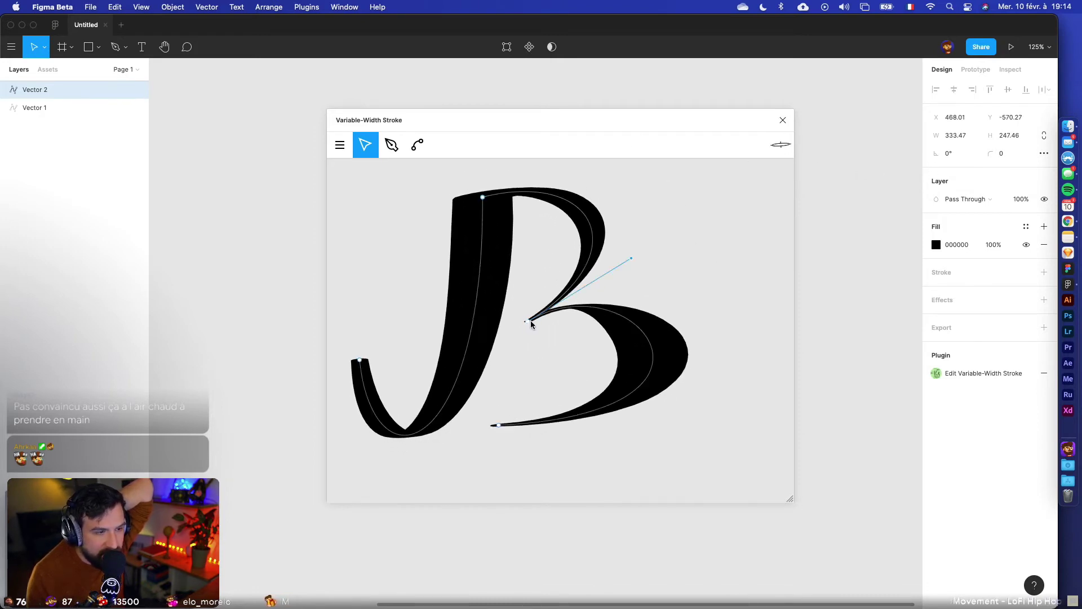
key(alt)
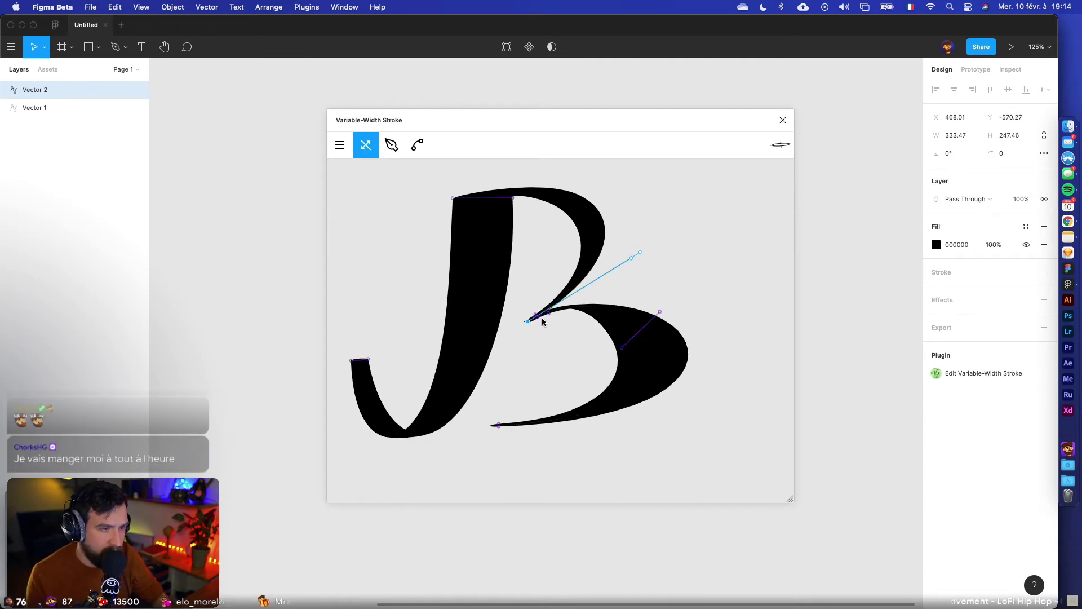
mouse_move(550, 317)
mouse_down()
mouse_move(593, 377)
mouse_move(558, 351)
mouse_move(497, 344)
mouse_up()
Widen the B's stroke at the stem's top and across the lower bowl, readjust the nib, and close the plugin.
key(alt)
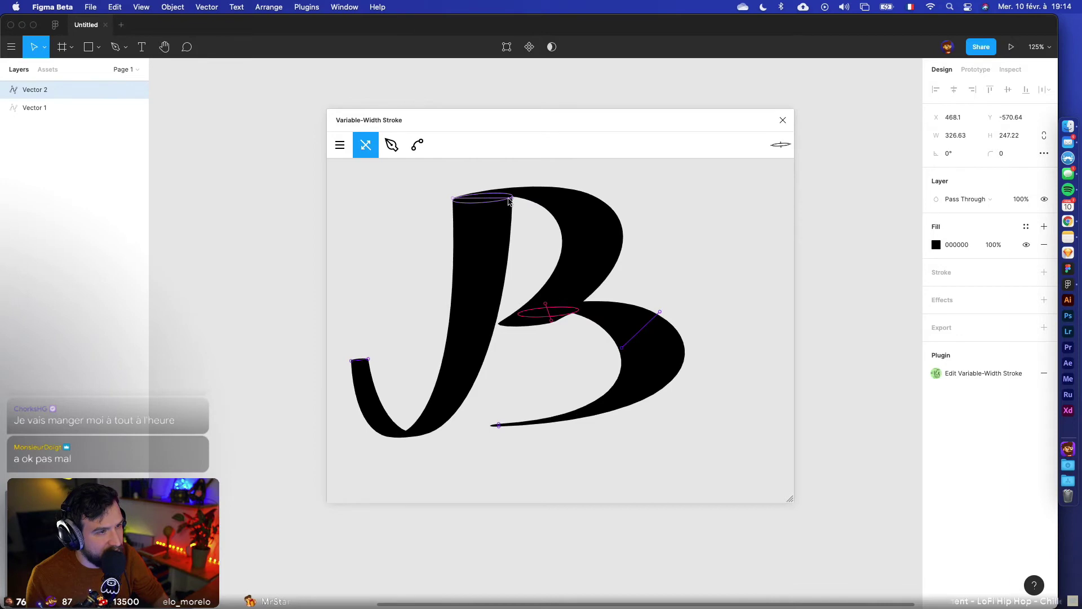
mouse_move(509, 201)
mouse_down()
mouse_move(553, 206)
mouse_move(516, 207)
mouse_move(519, 198)
mouse_up()
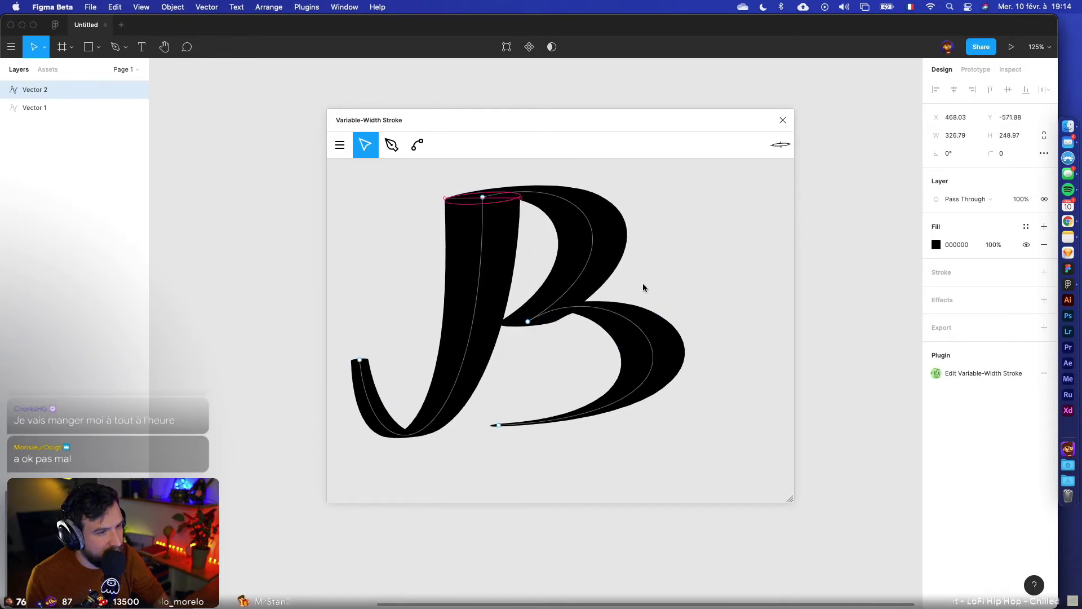
key(alt)
mouse_move(661, 331)
mouse_down()
mouse_move(652, 322)
mouse_move(690, 298)
mouse_up()
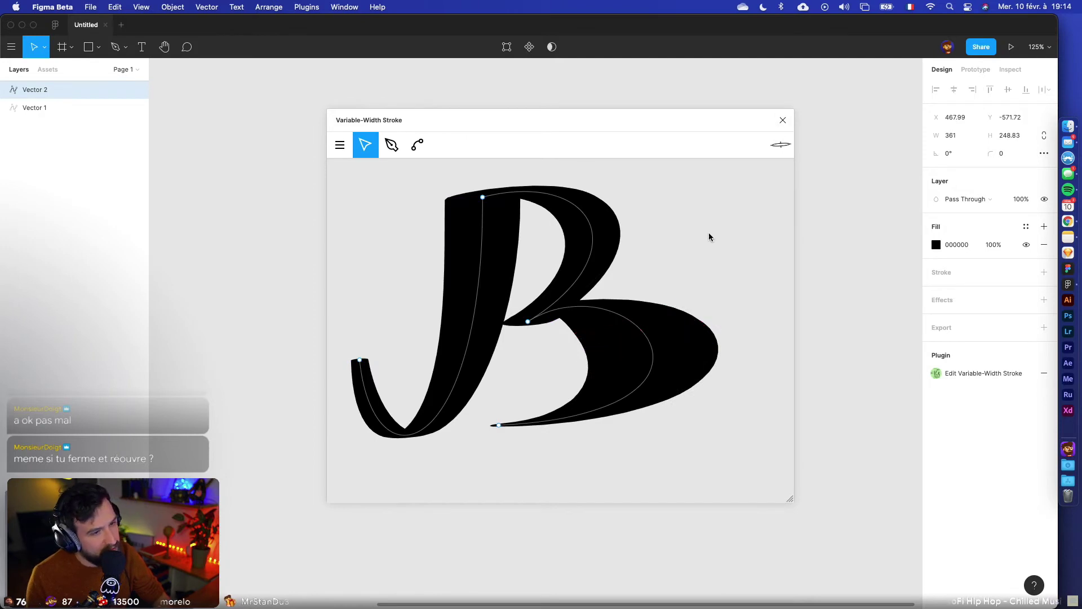
mouse_move(776, 142)
mouse_down()
mouse_move(773, 160)
mouse_move(784, 147)
mouse_move(797, 181)
mouse_move(768, 138)
mouse_move(814, 141)
mouse_move(874, 198)
mouse_move(823, 447)
mouse_move(481, 405)
mouse_move(323, 231)
mouse_move(428, 113)
mouse_move(509, 65)
mouse_move(771, 75)
mouse_move(483, 103)
mouse_move(363, 145)
mouse_up()
click(783, 120)
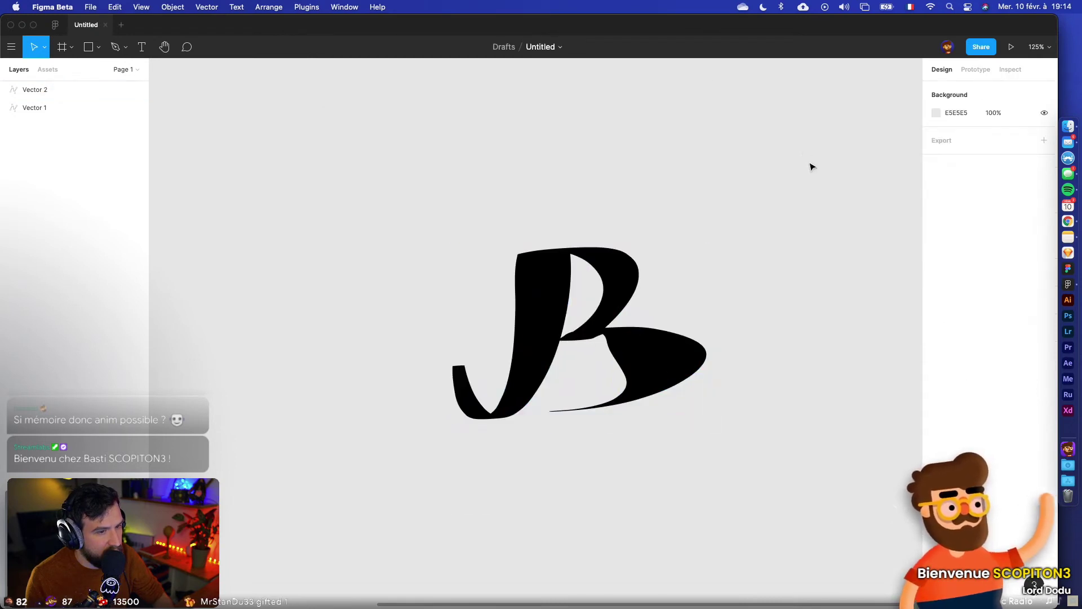
Change the B's solid fill to dark red B70021.
click(684, 357)
click(936, 244)
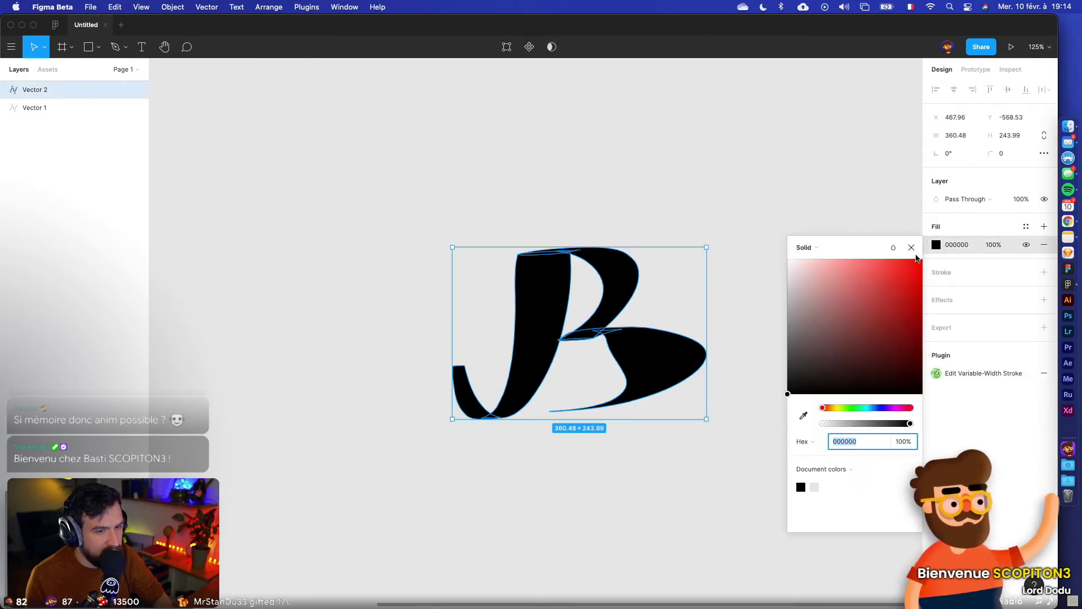
click(875, 287)
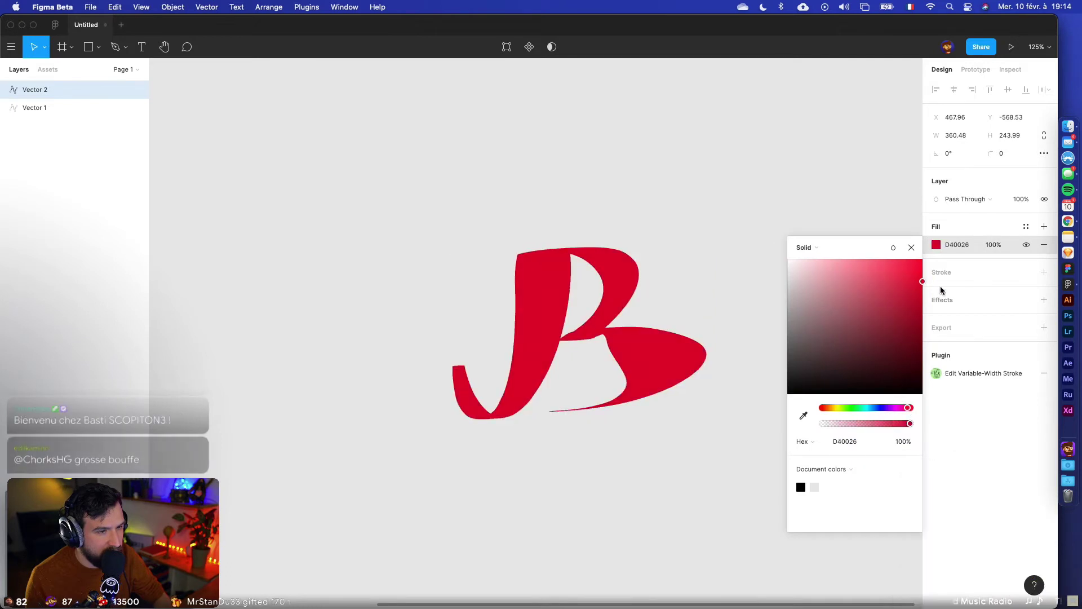
click(739, 217)
Apply Morph's Skeuo effect to the red B at full intensity, with the light direction turned slightly off vertical.
click(526, 277)
click(307, 7)
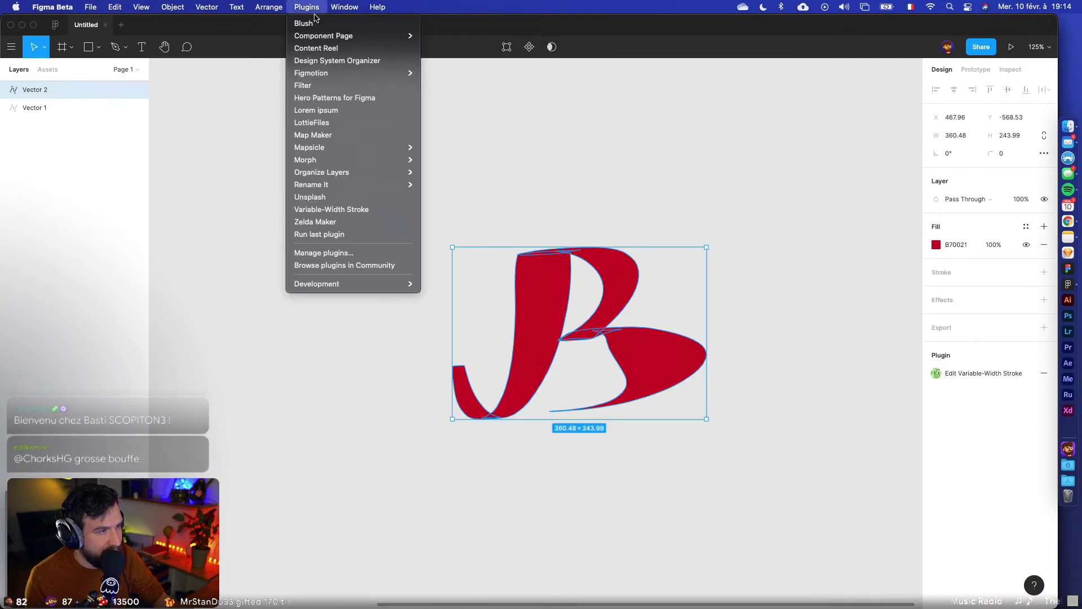
mouse_move(394, 160)
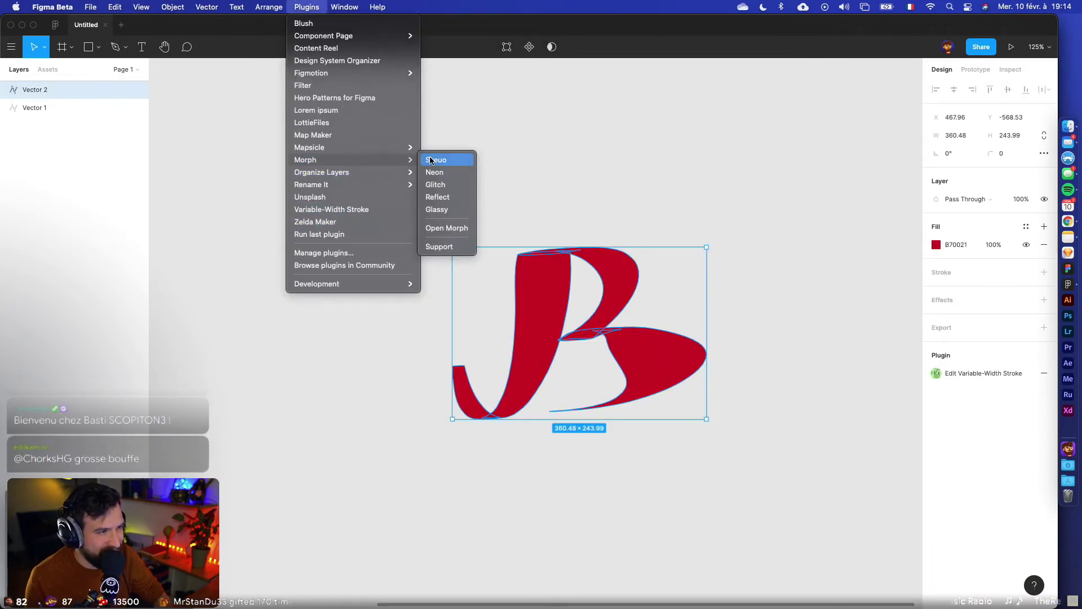
click(440, 160)
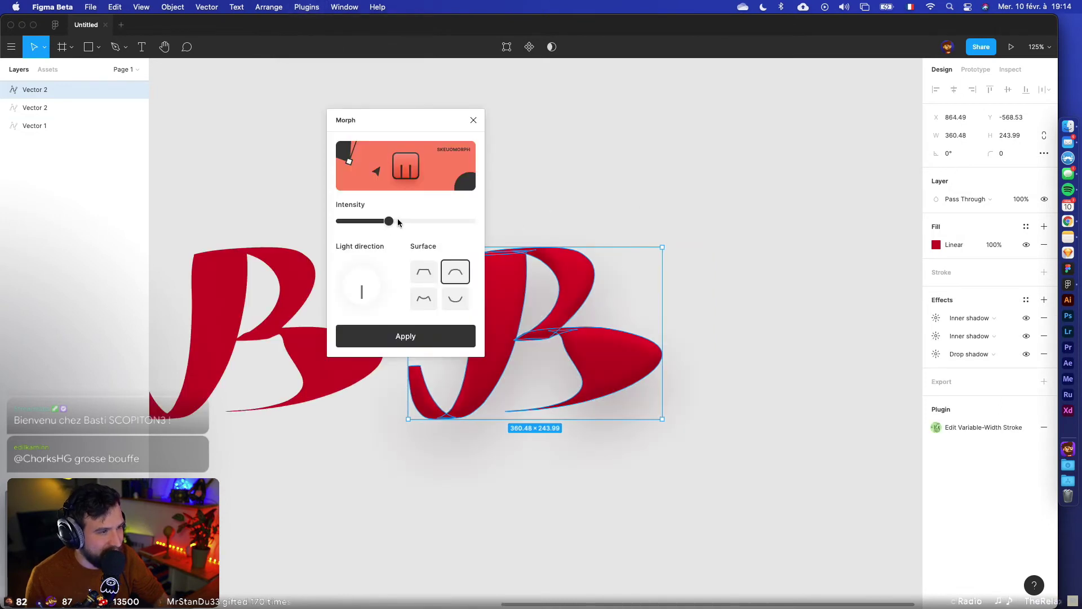
drag(398, 223, 472, 221)
drag(358, 297, 355, 305)
click(374, 336)
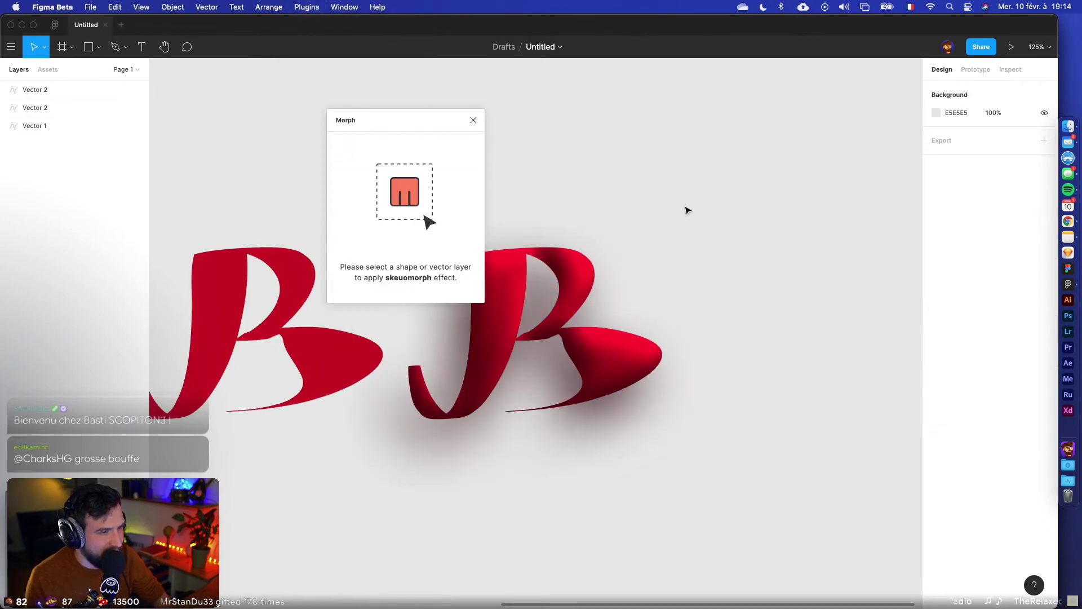
Shift the shaded B aside, and delete all vectors from the canvas.
click(616, 369)
drag(616, 369, 740, 330)
click(699, 445)
scroll(699, 445, down, 5)
drag(739, 480, 261, 367)
key(Delete)
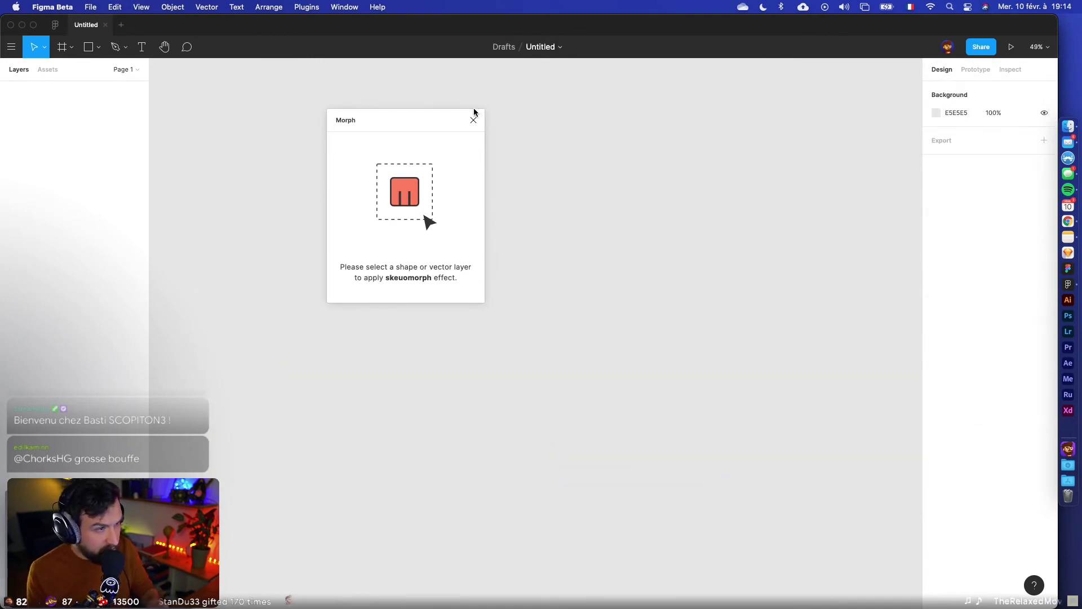